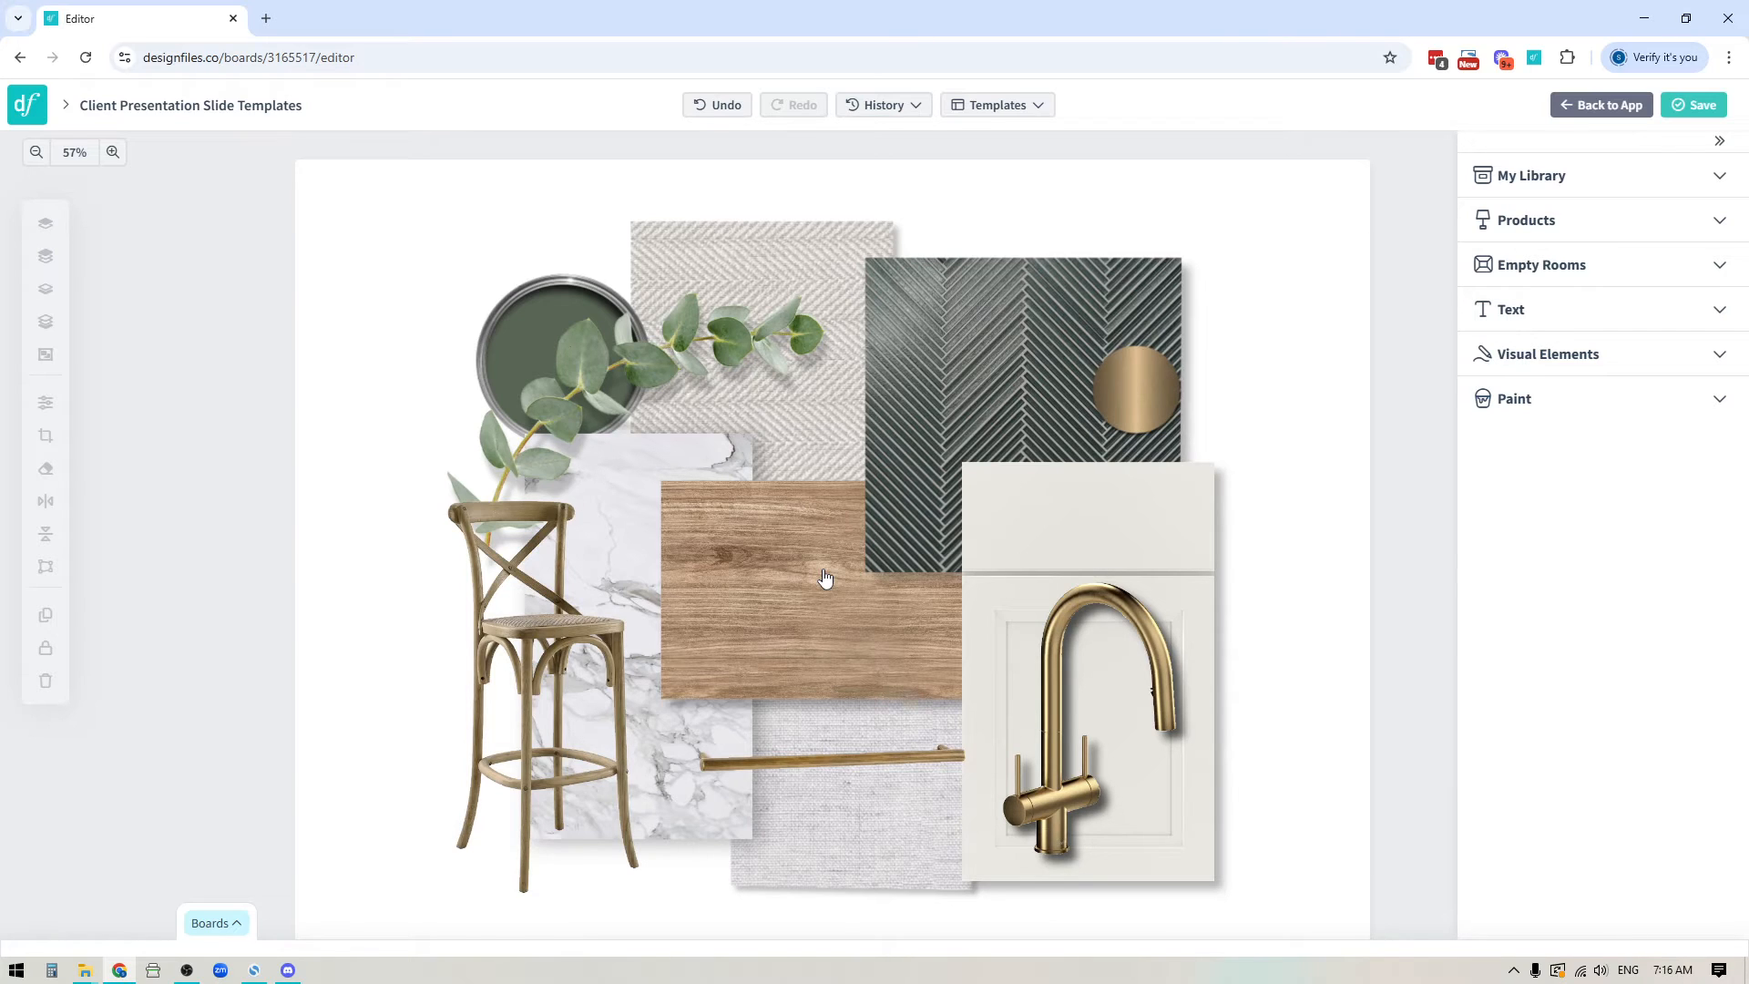
Move the bar stool slightly upward on the board.
{"action": "left_click", "coordinate": [543, 618]}
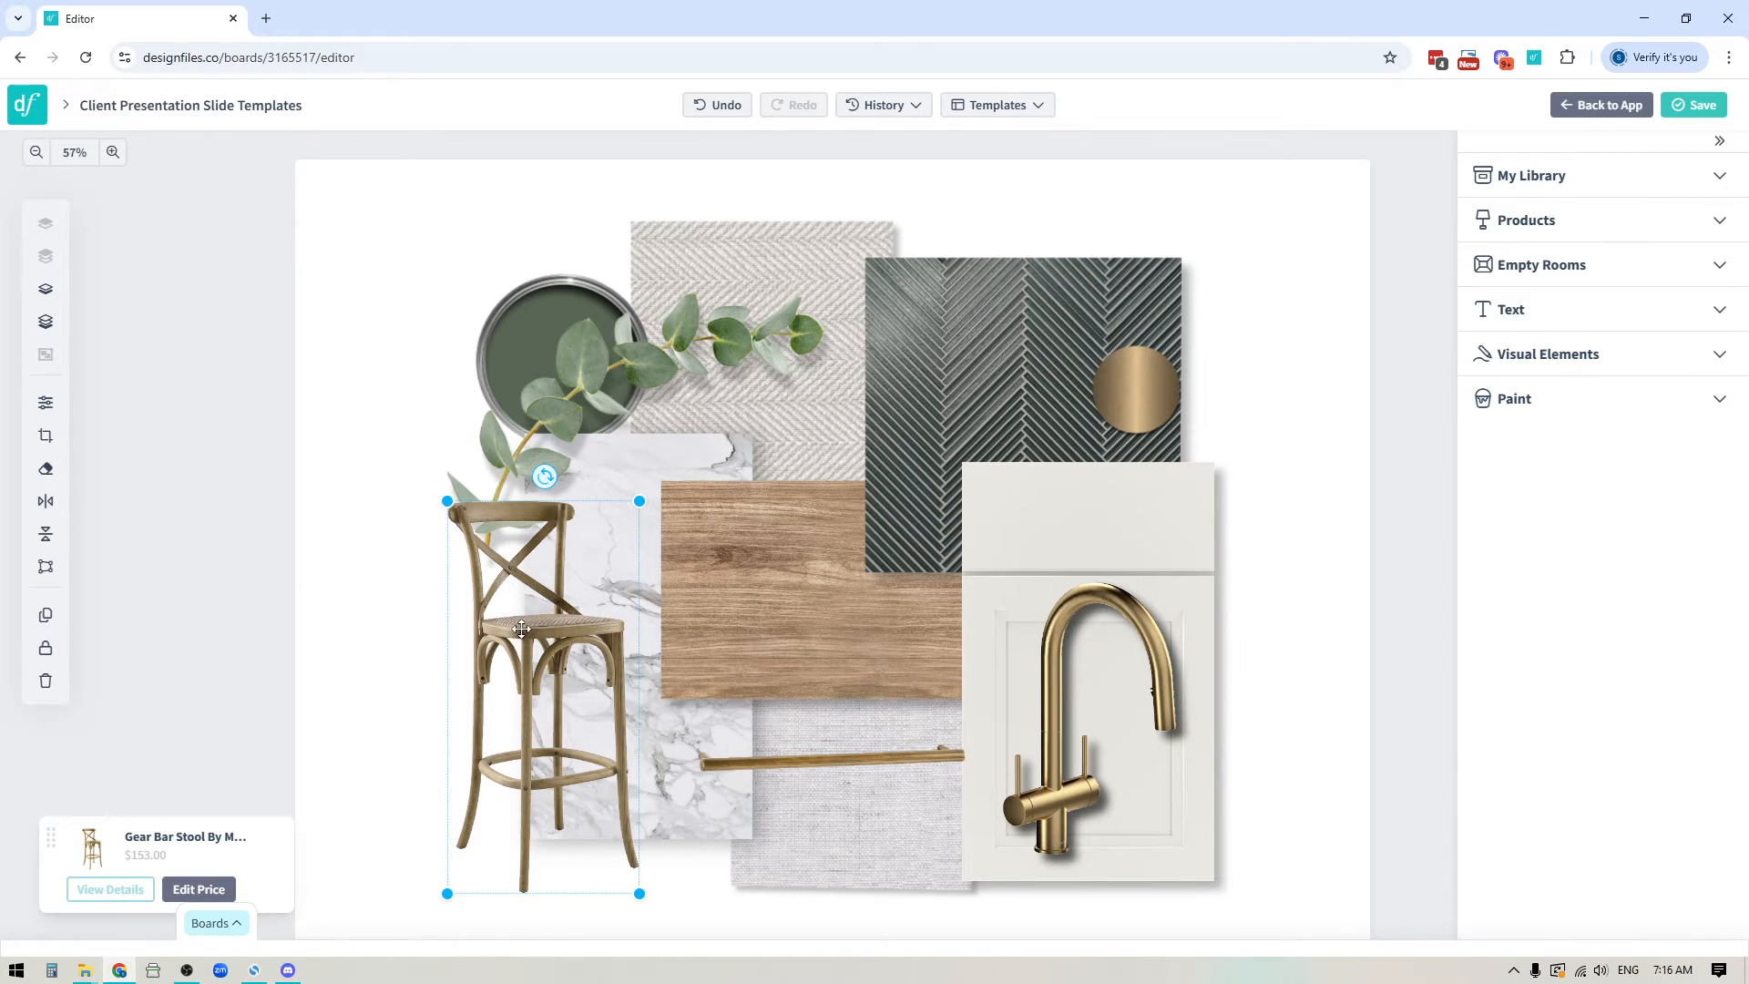
{"action": "mouse_move", "coordinate": [523, 609]}
{"action": "left_mouse_down"}
{"action": "mouse_move", "coordinate": [526, 580]}
{"action": "mouse_move", "coordinate": [520, 593]}
{"action": "left_mouse_up"}
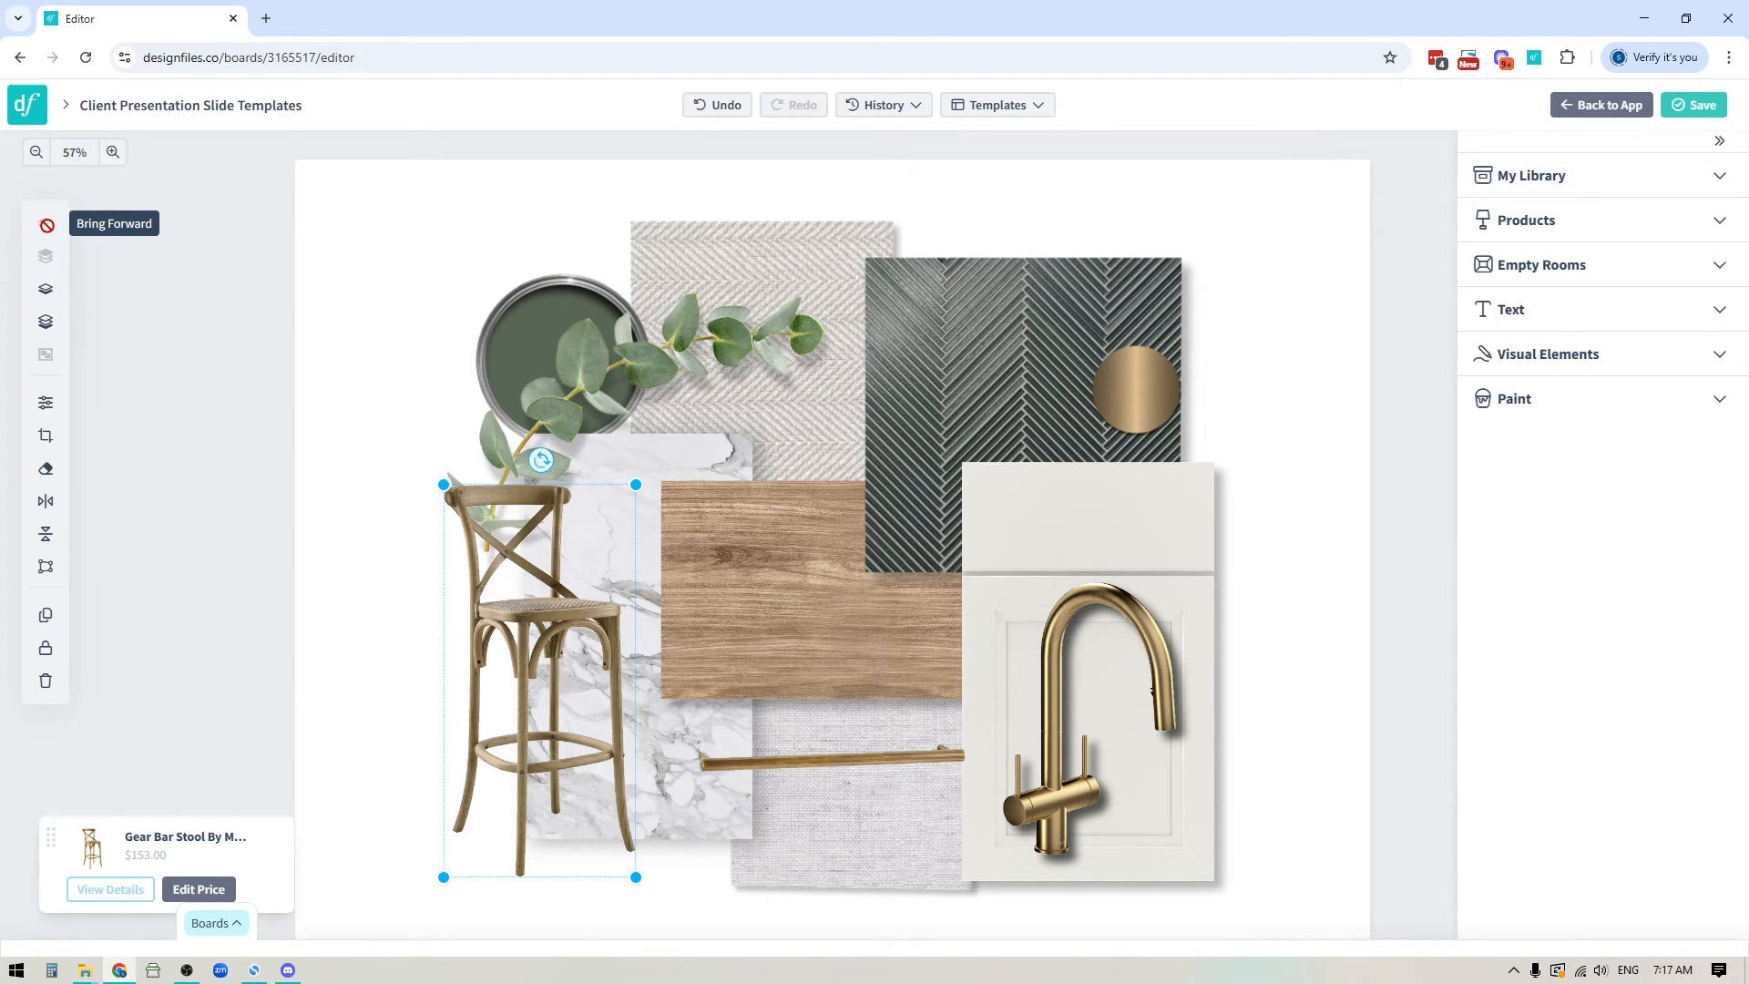
Send the bar stool behind the other board items and bring it to the front again.
{"action": "left_click", "coordinate": [46, 290]}
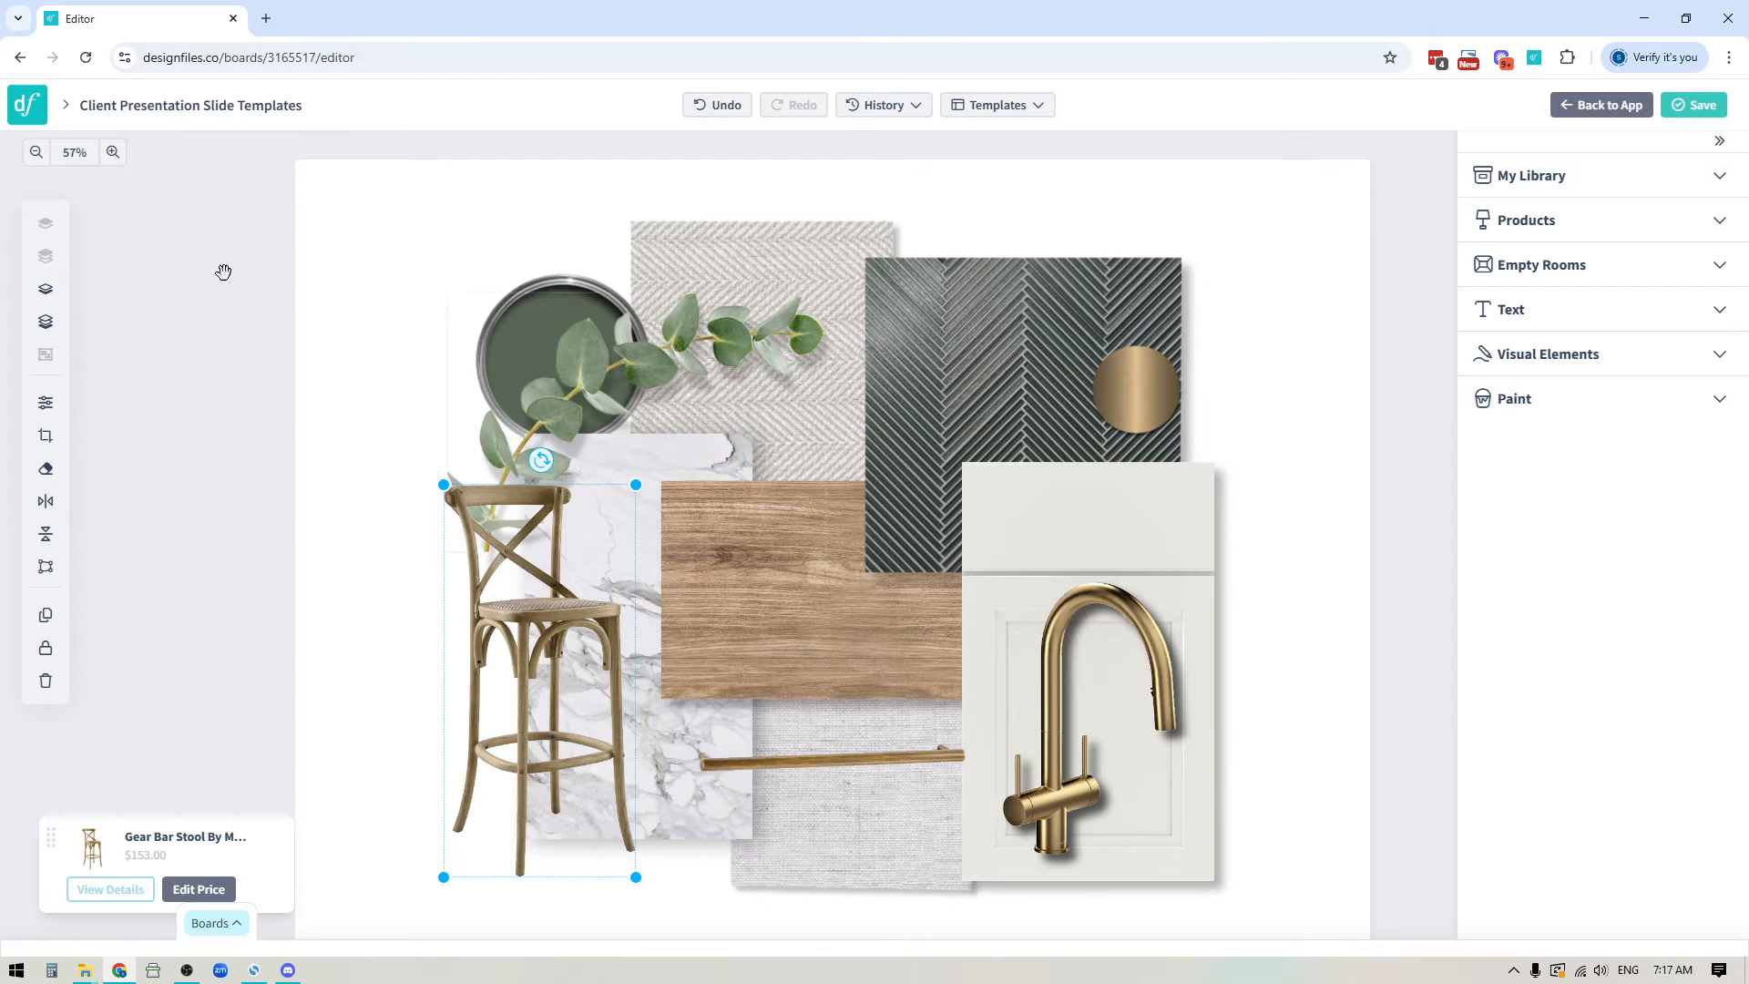
{"action": "left_click", "coordinate": [46, 324]}
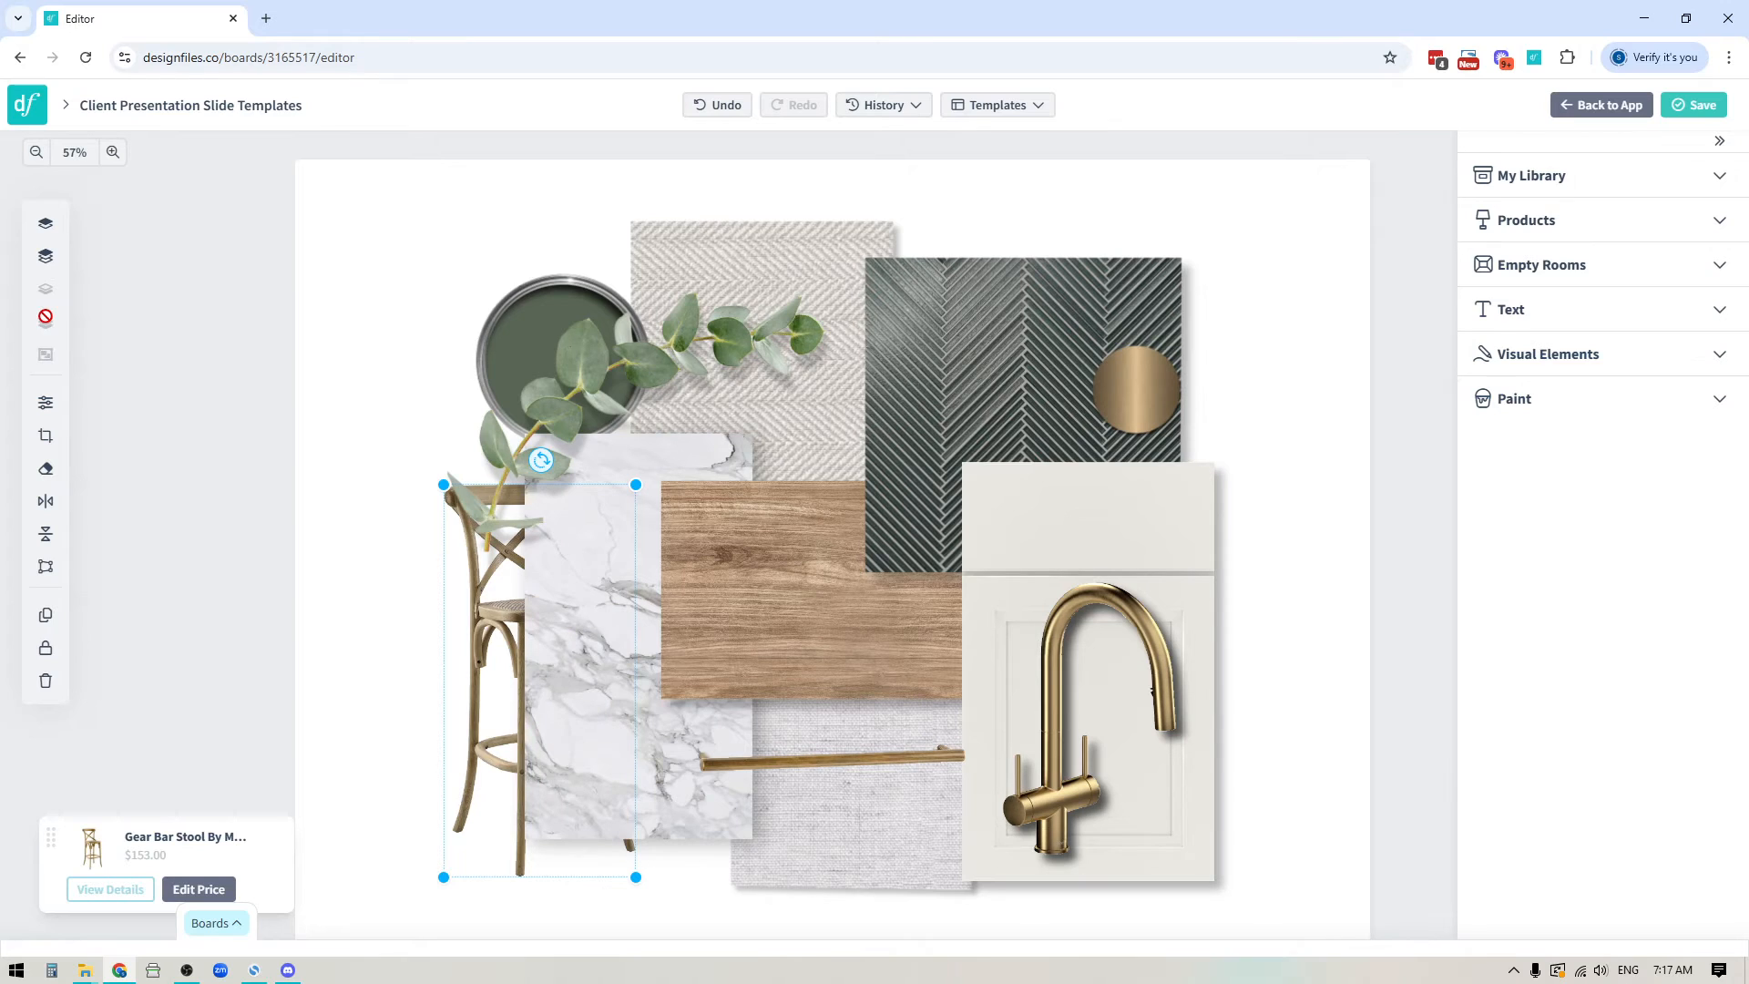
{"action": "left_click", "coordinate": [47, 256]}
{"action": "left_click", "coordinate": [46, 322]}
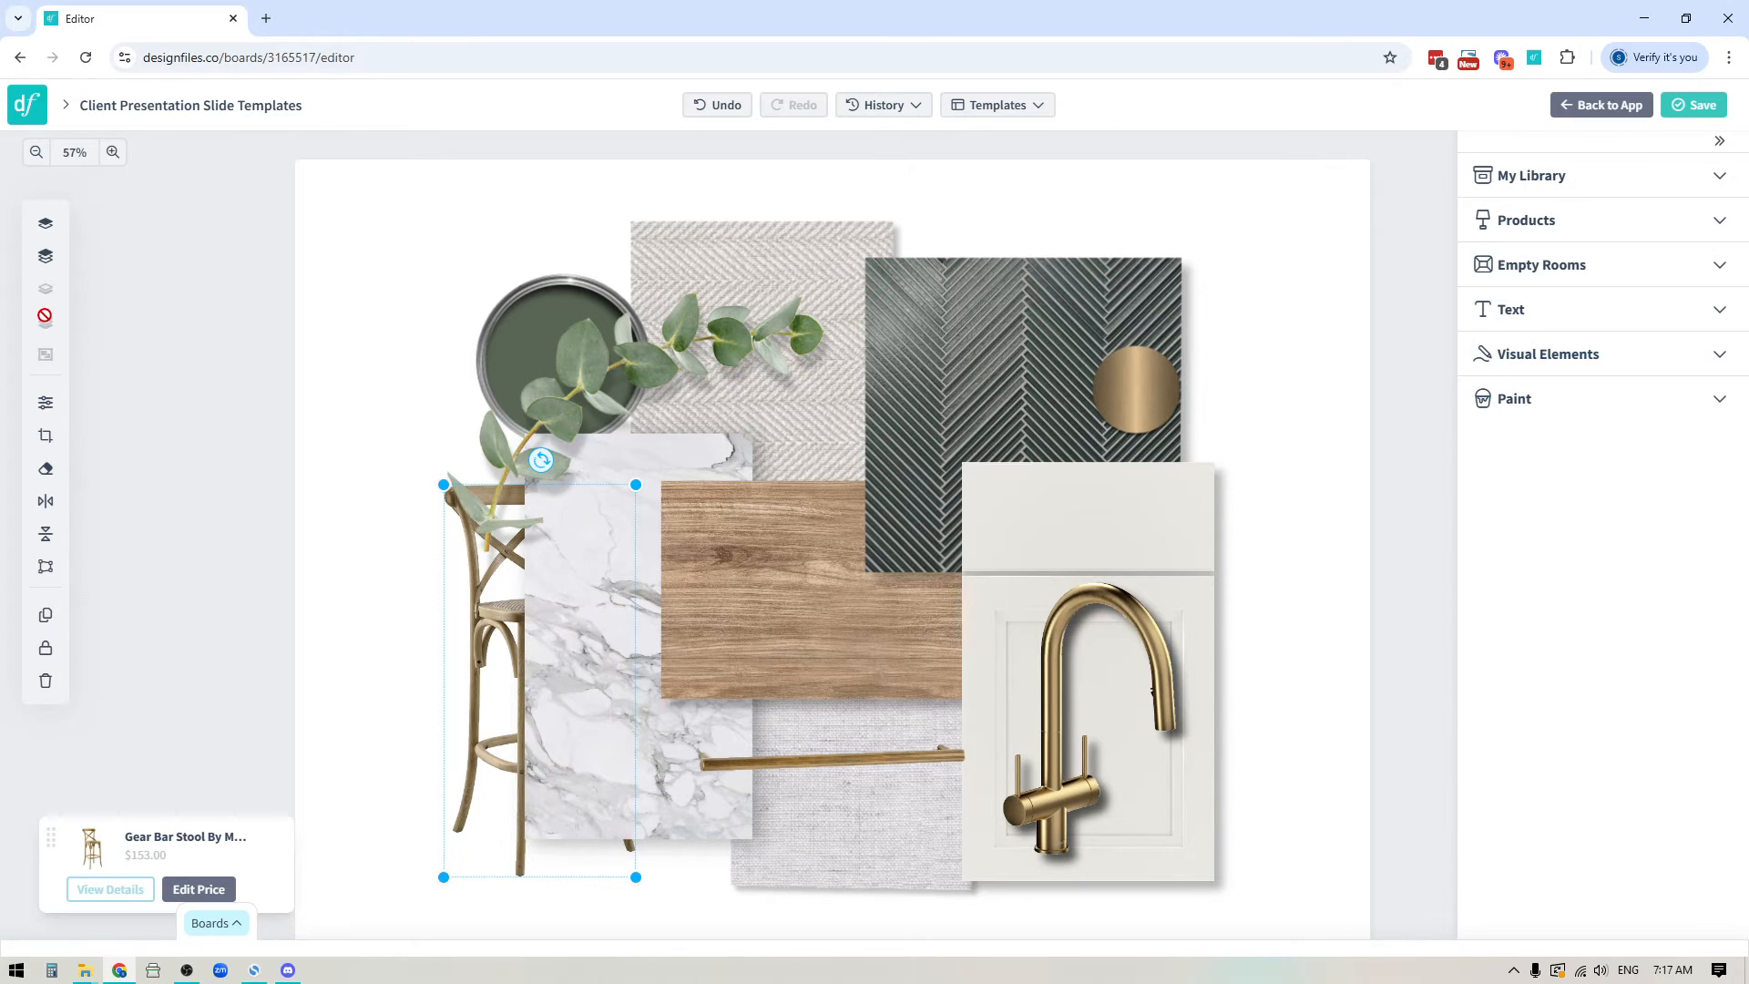
{"action": "left_click", "coordinate": [48, 254]}
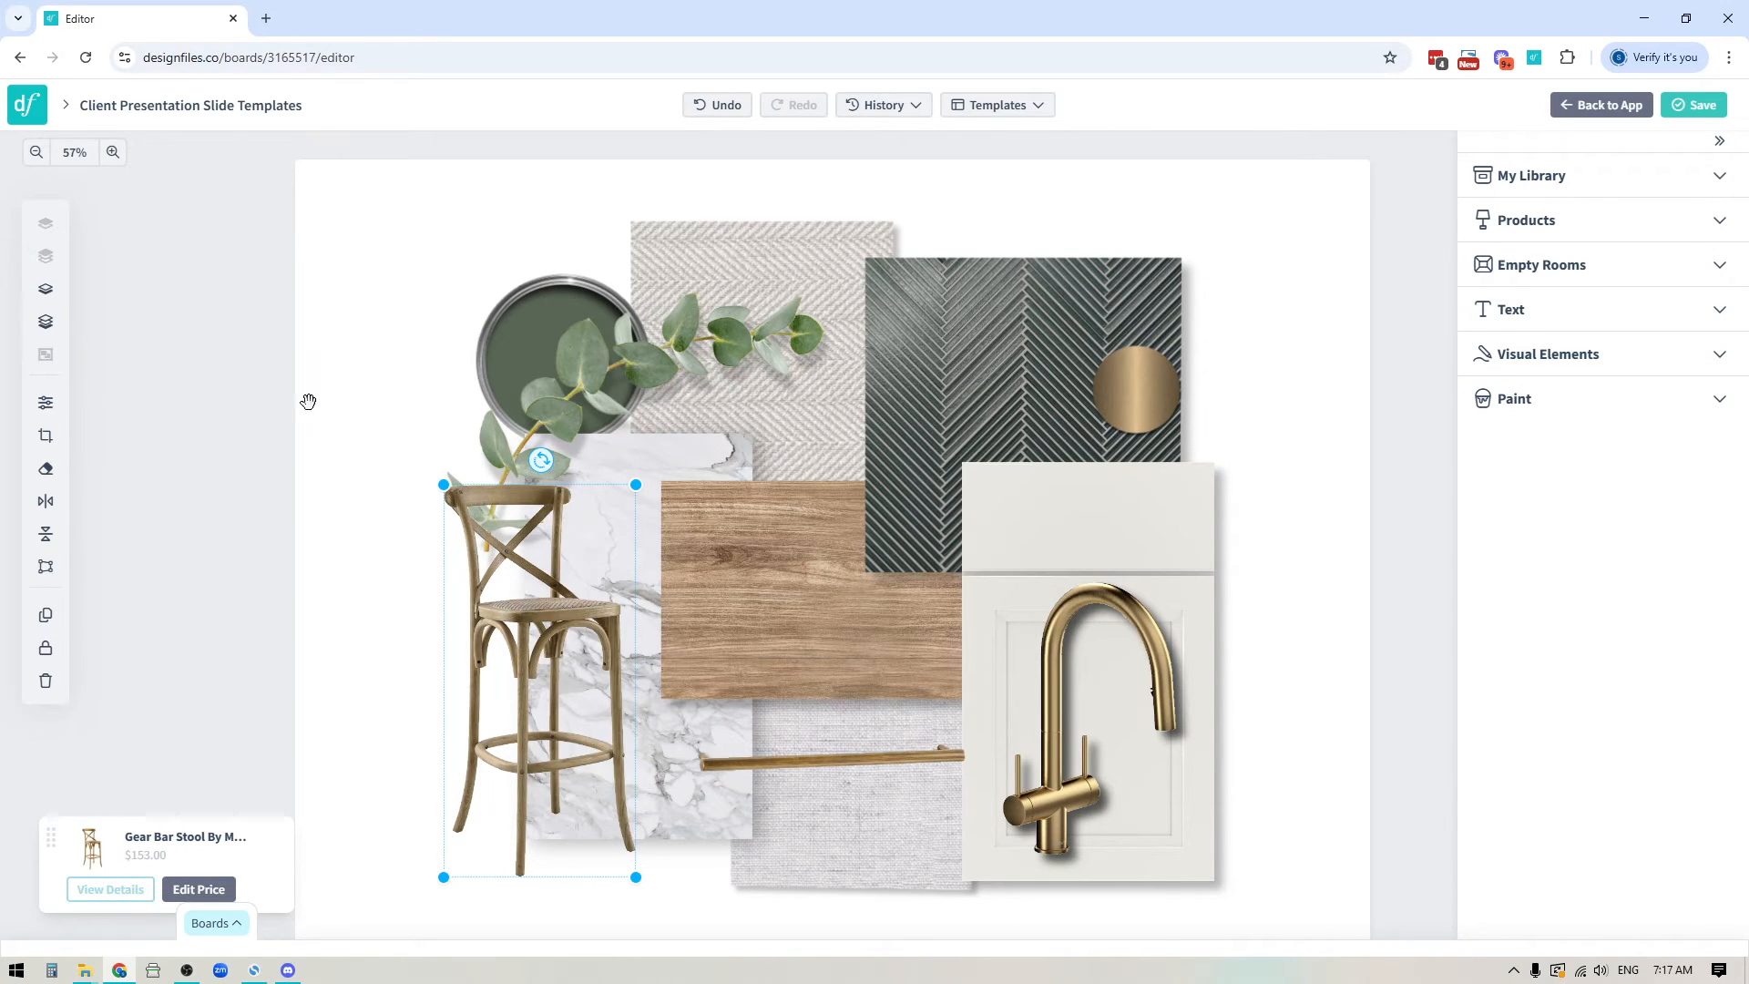
{"action": "left_click", "coordinate": [116, 410]}
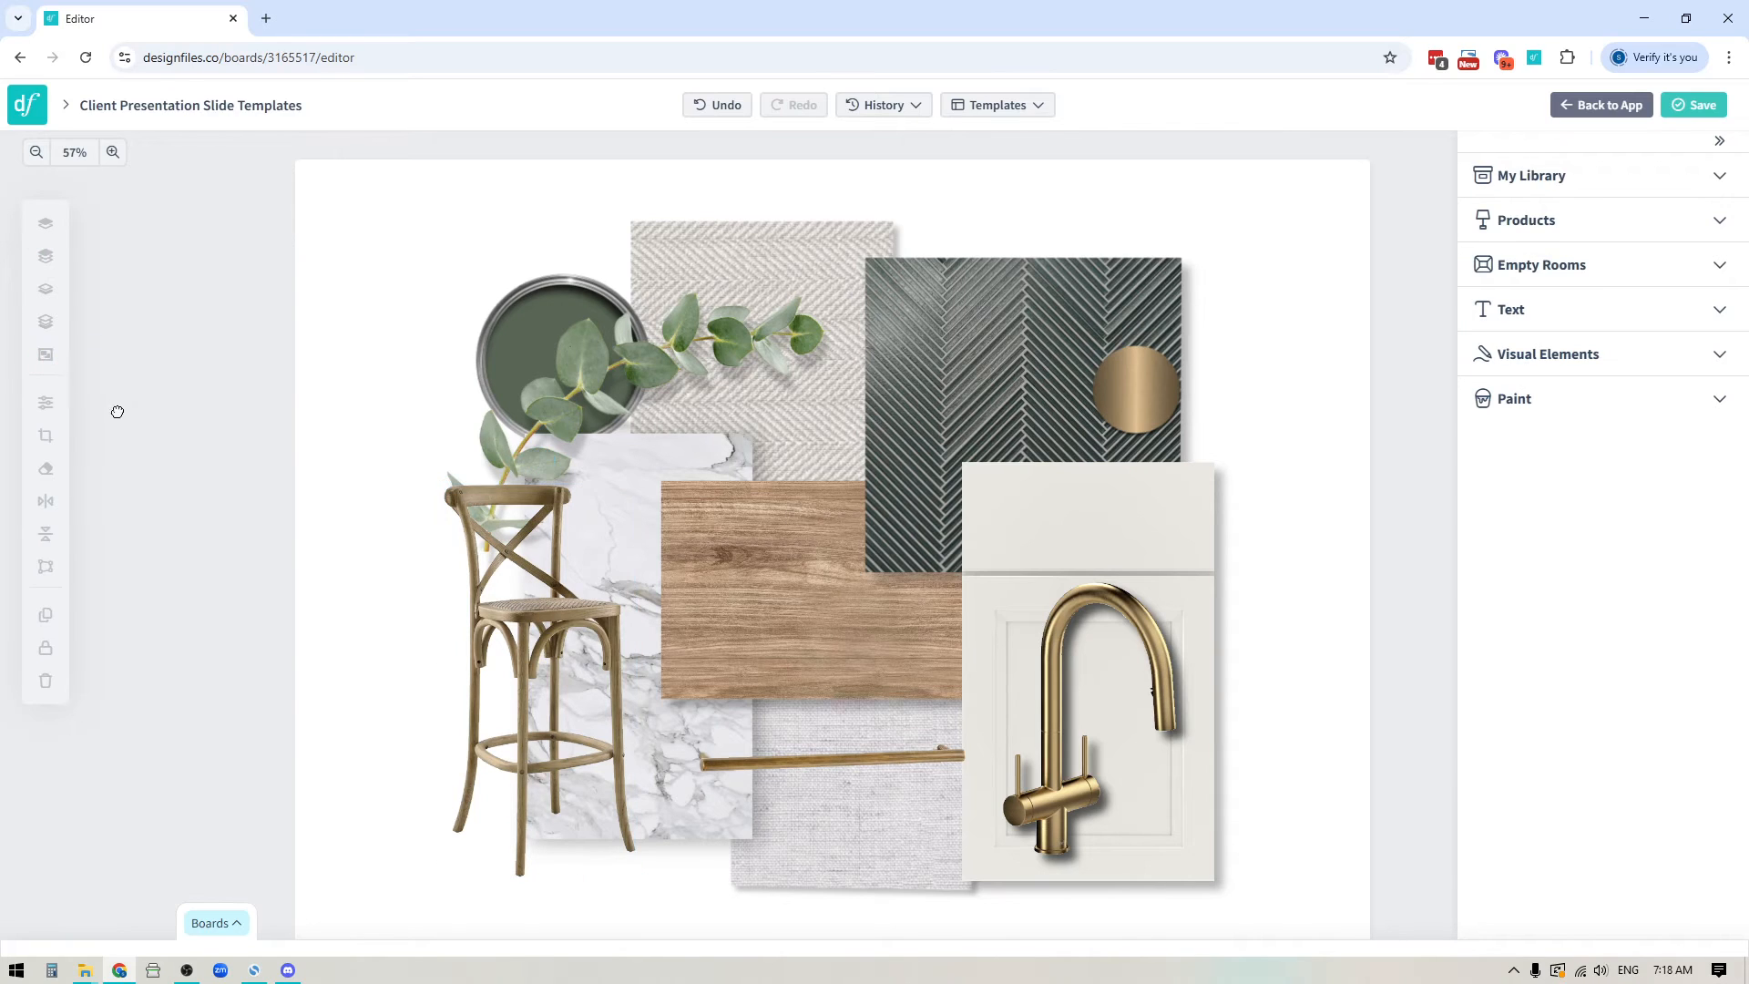
Group the brushed gold circle, faucet and drawer pull temporarily to move them together slightly upward.
{"action": "left_click", "coordinate": [1134, 393]}
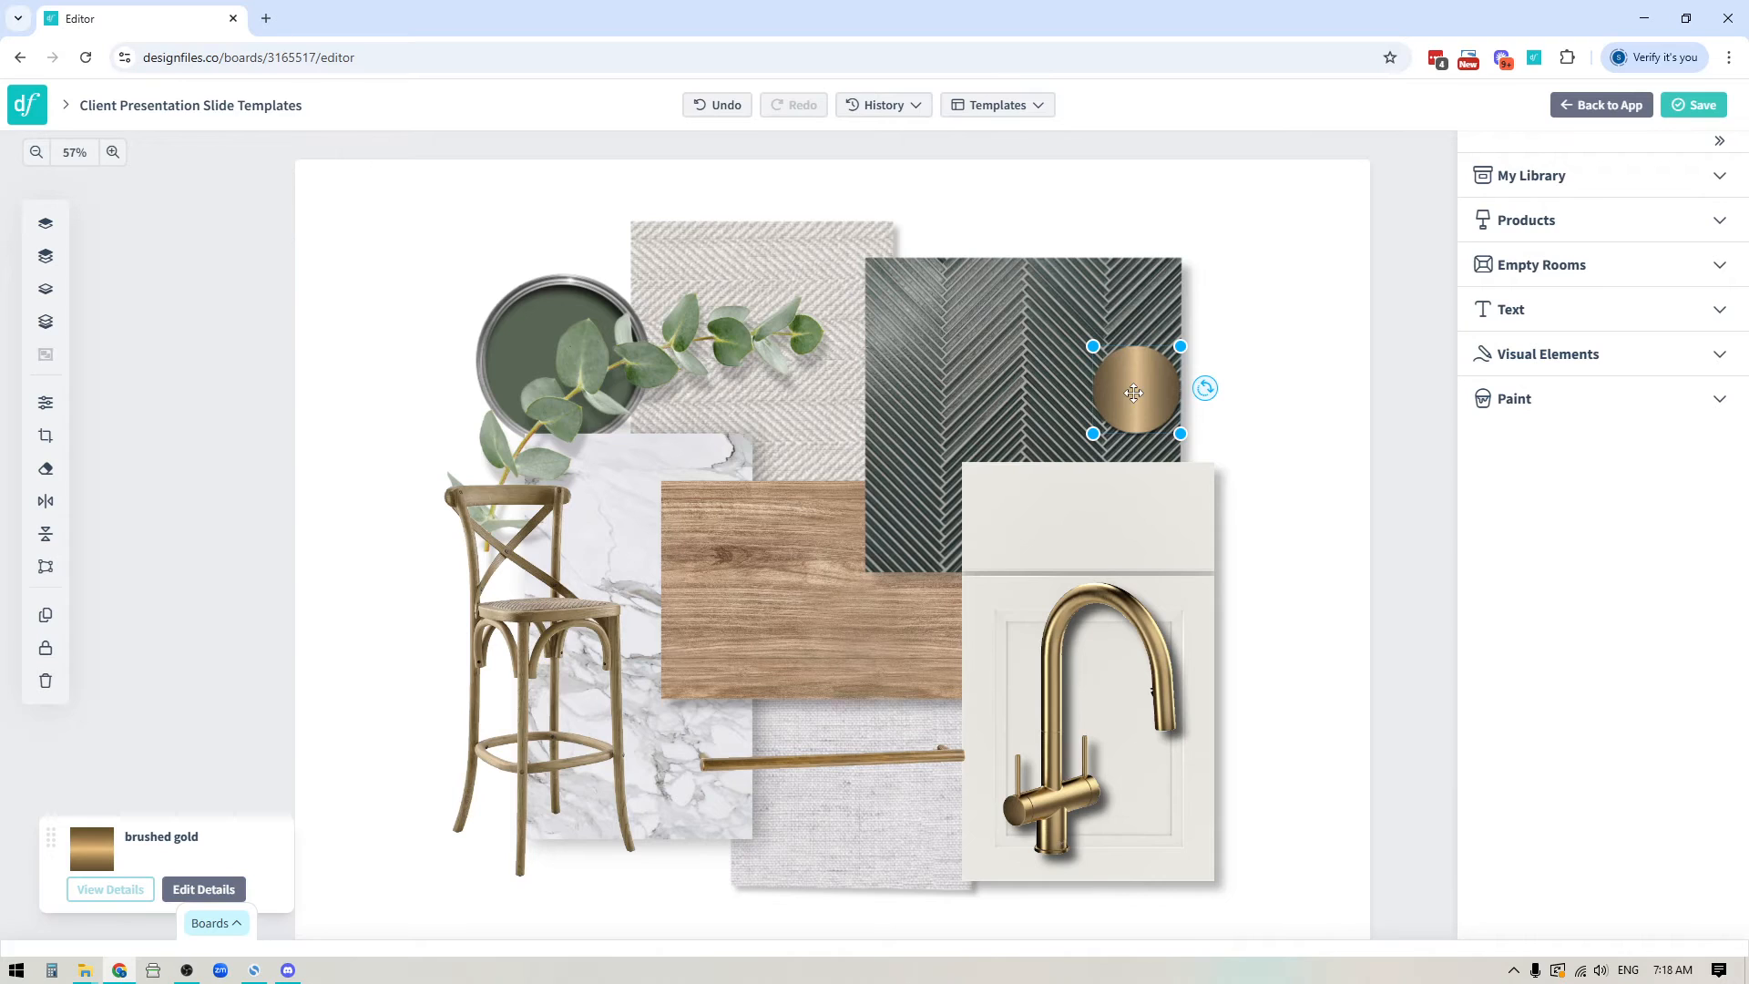
{"action": "left_click", "coordinate": [1114, 599], "text": "shift"}
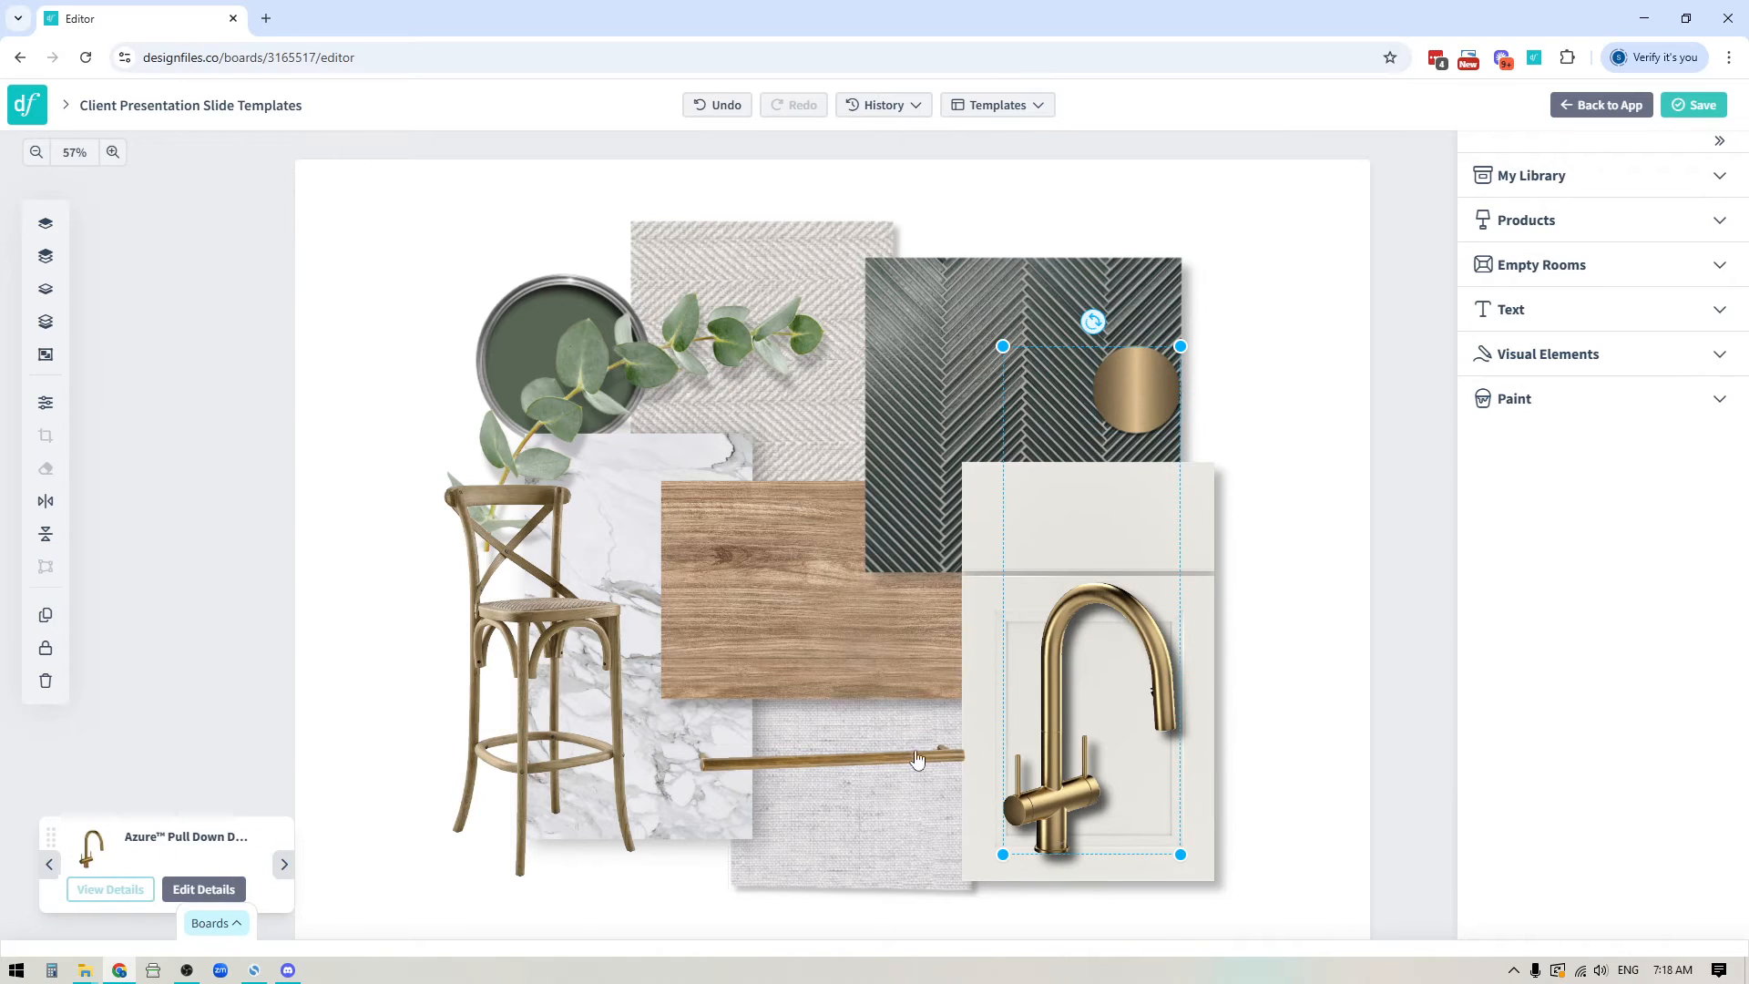
{"action": "left_click", "coordinate": [878, 767], "text": "shift"}
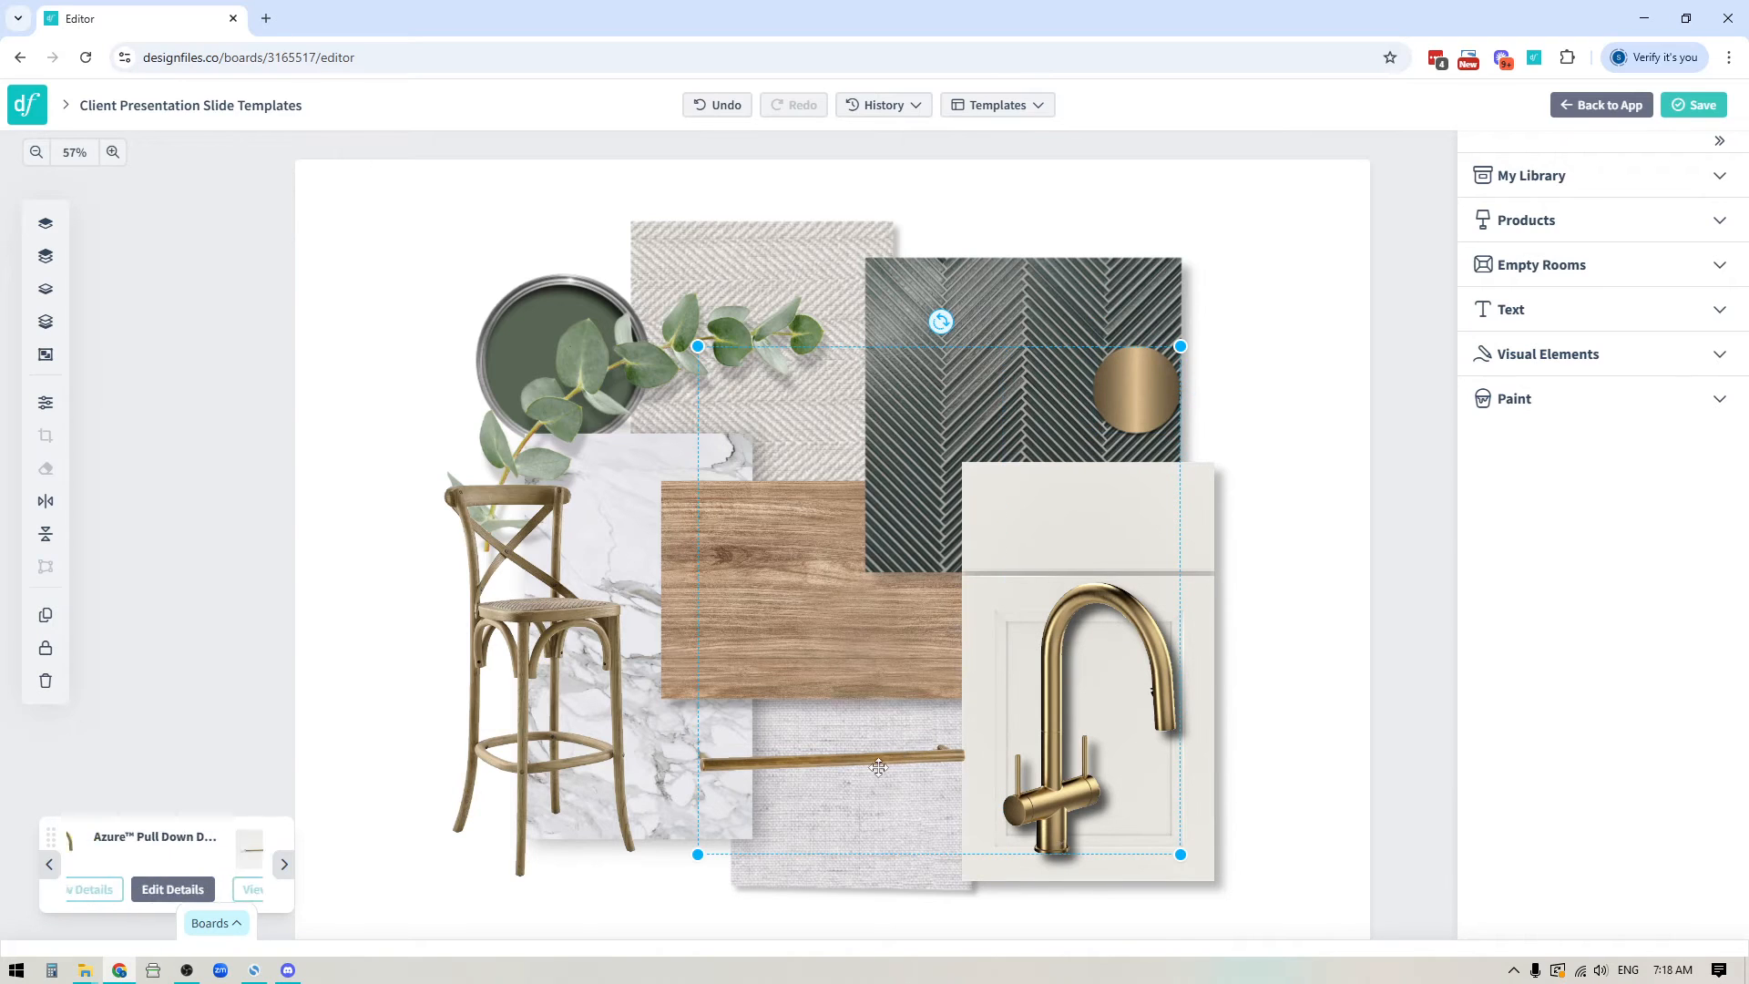
{"action": "left_click", "coordinate": [46, 357]}
{"action": "mouse_move", "coordinate": [1065, 623]}
{"action": "left_mouse_down"}
{"action": "mouse_move", "coordinate": [1314, 602]}
{"action": "mouse_move", "coordinate": [1048, 565]}
{"action": "mouse_move", "coordinate": [1104, 565]}
{"action": "mouse_move", "coordinate": [1070, 615]}
{"action": "left_mouse_up"}
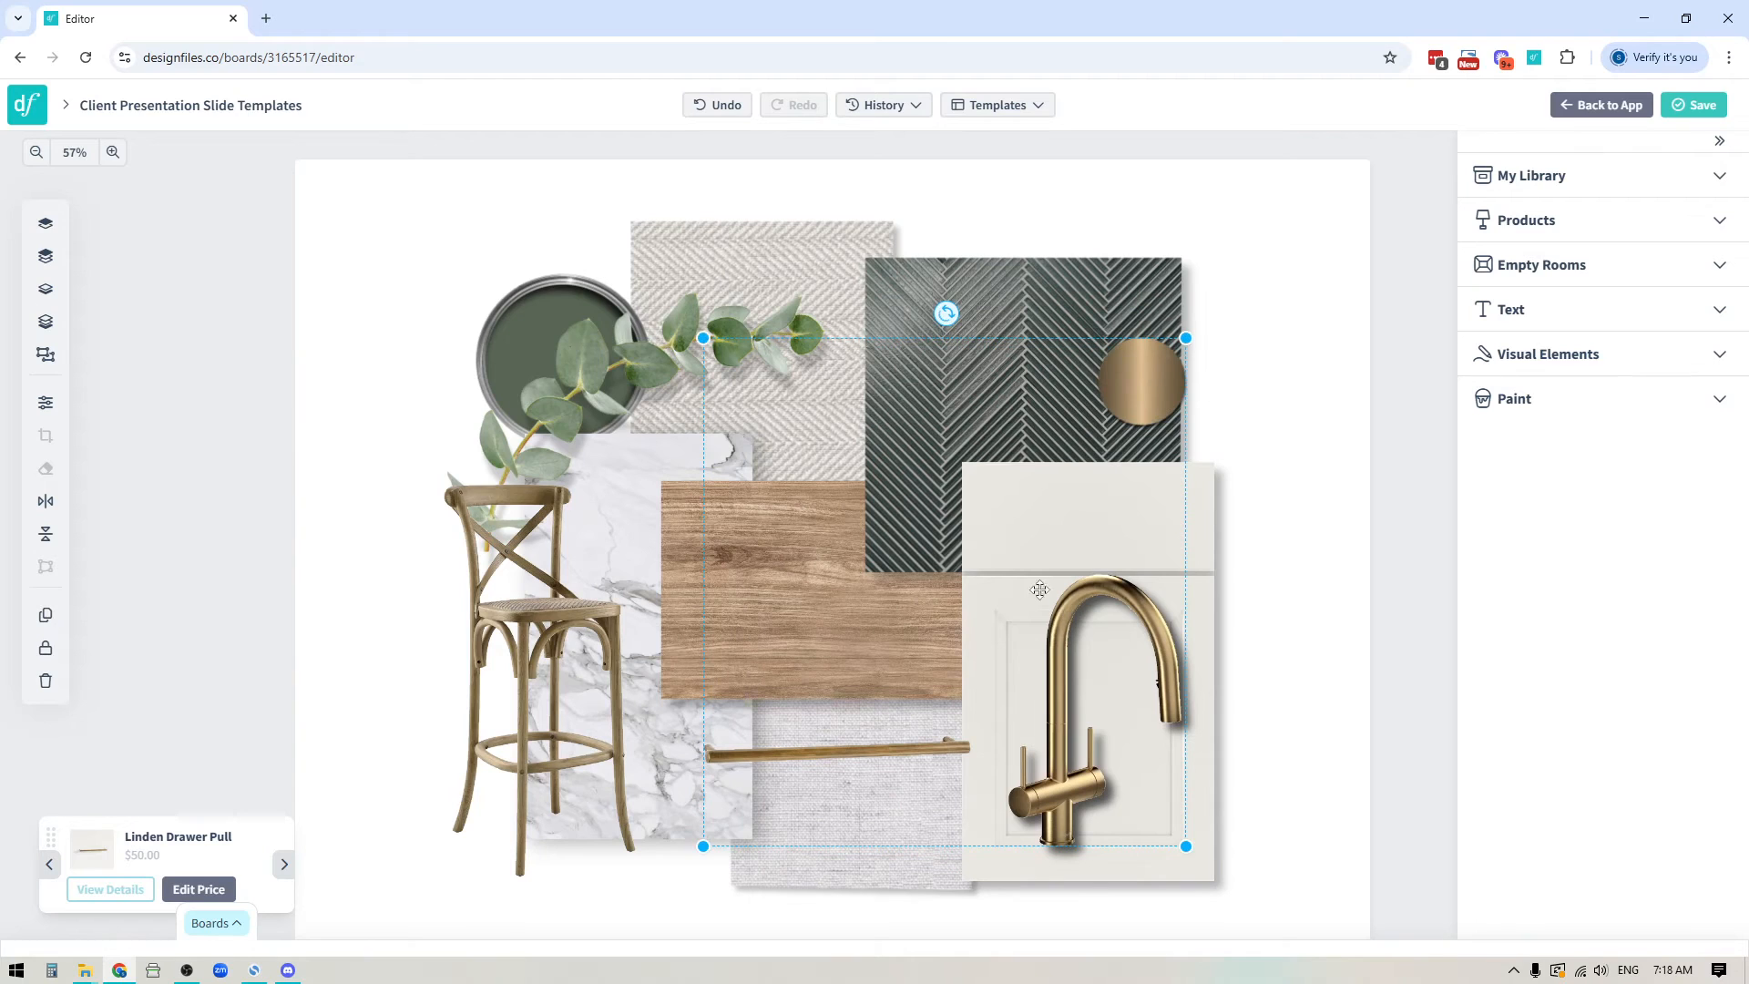
{"action": "left_click", "coordinate": [46, 357]}
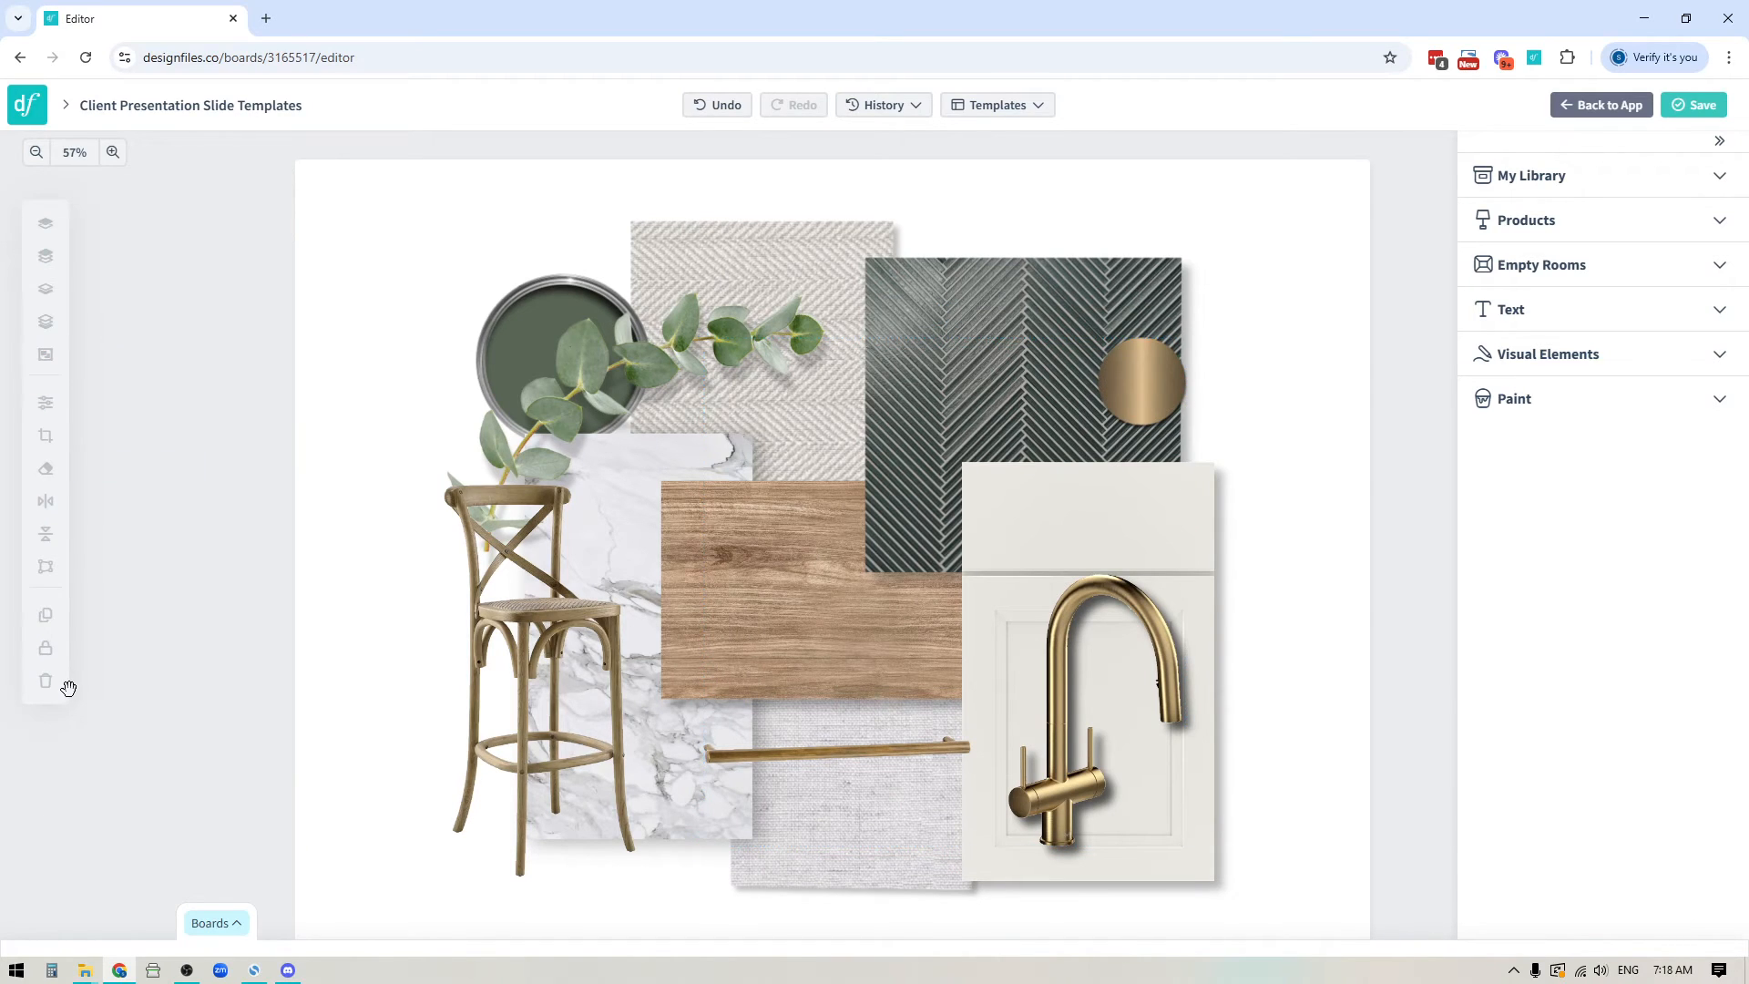
Apply a drop shadow to the bar stool in its style settings and remove it again.
{"action": "left_click", "coordinate": [529, 608]}
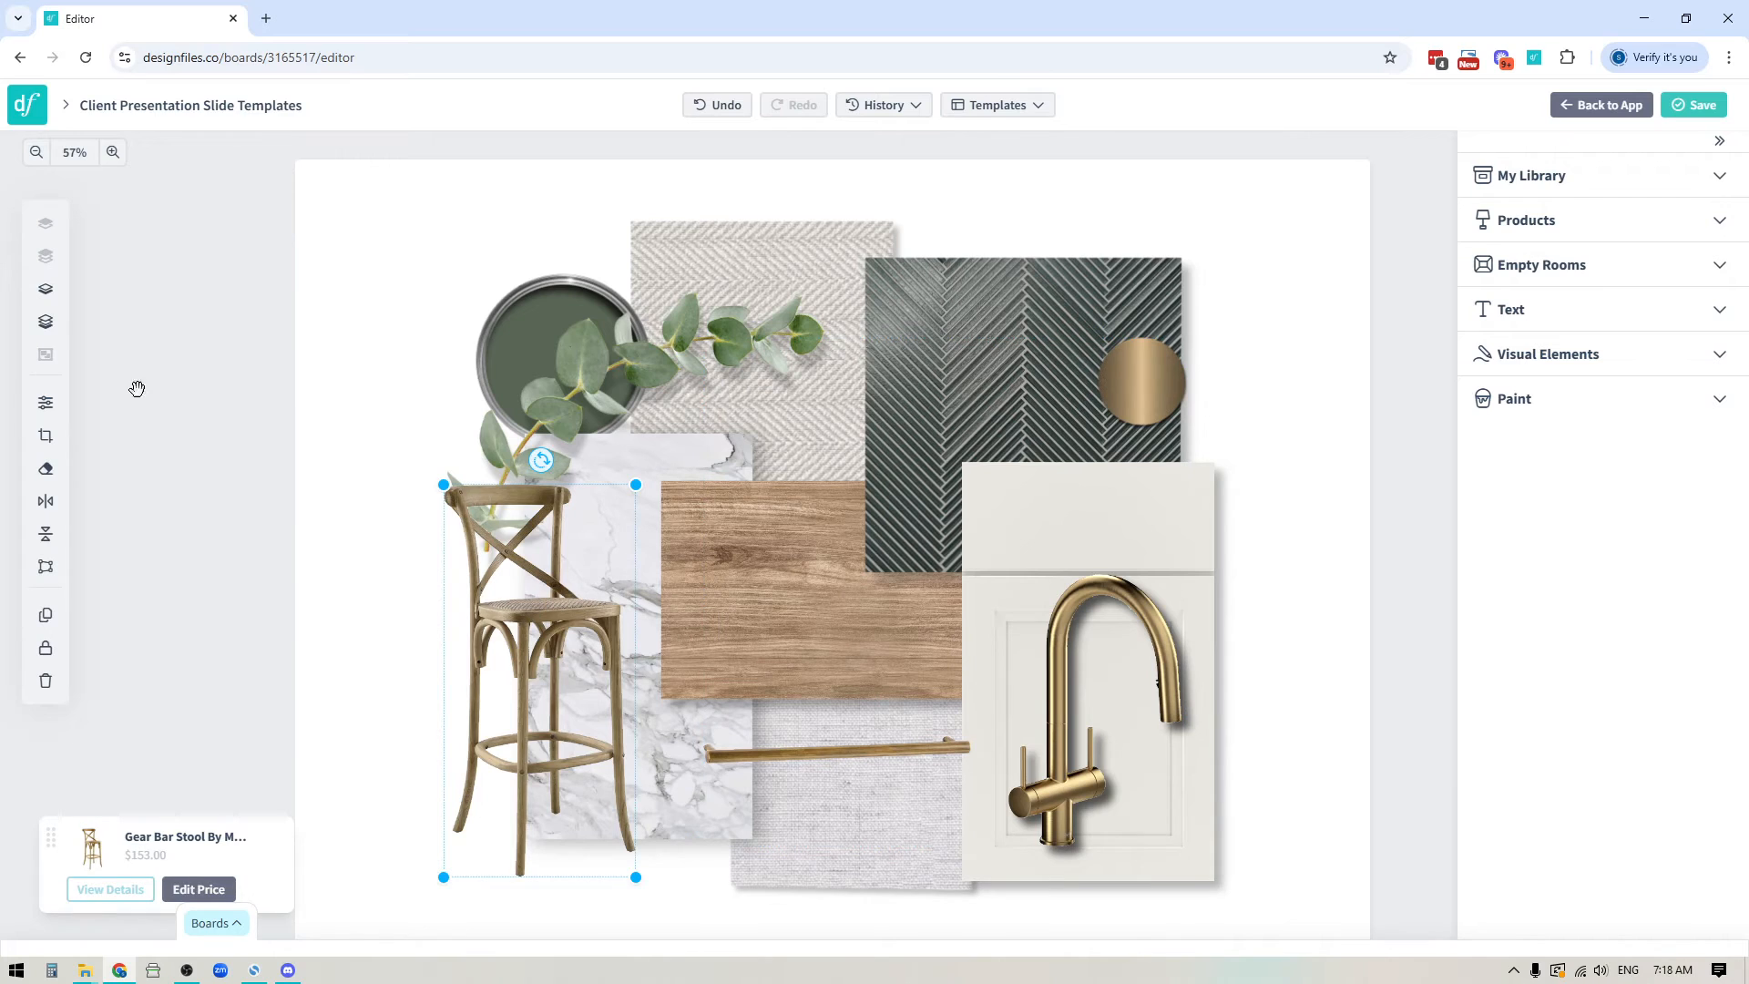
{"action": "left_click", "coordinate": [46, 404]}
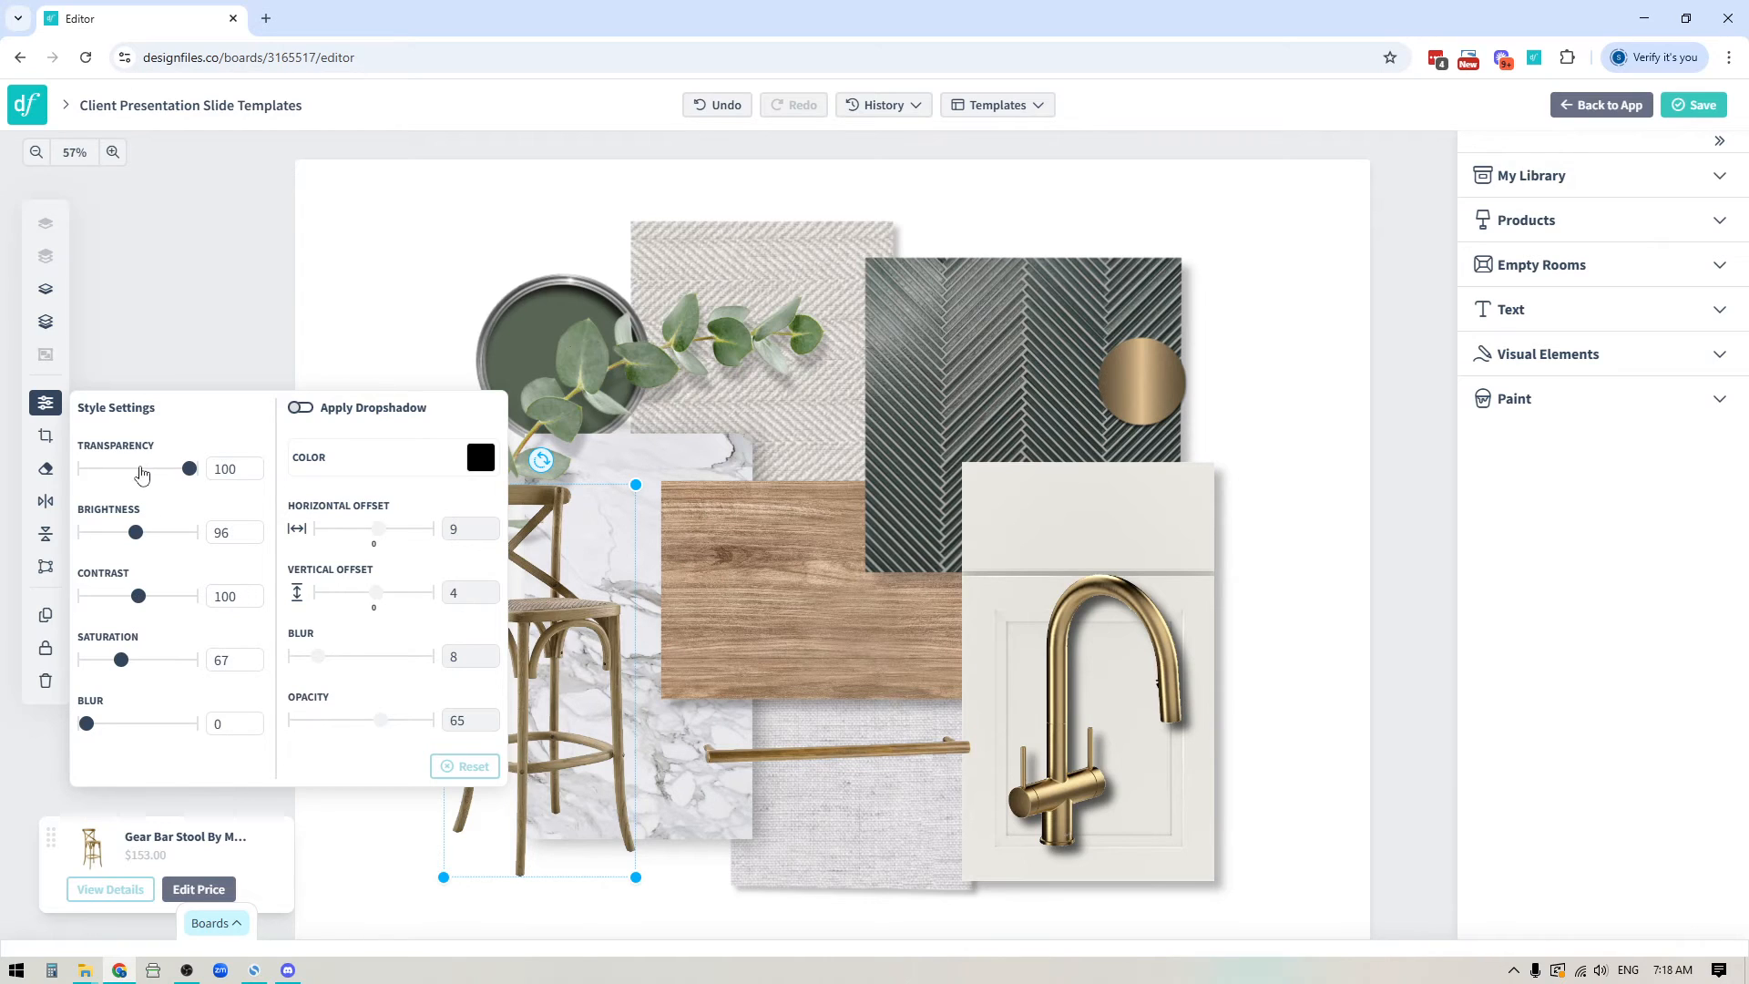
{"action": "left_click", "coordinate": [301, 407]}
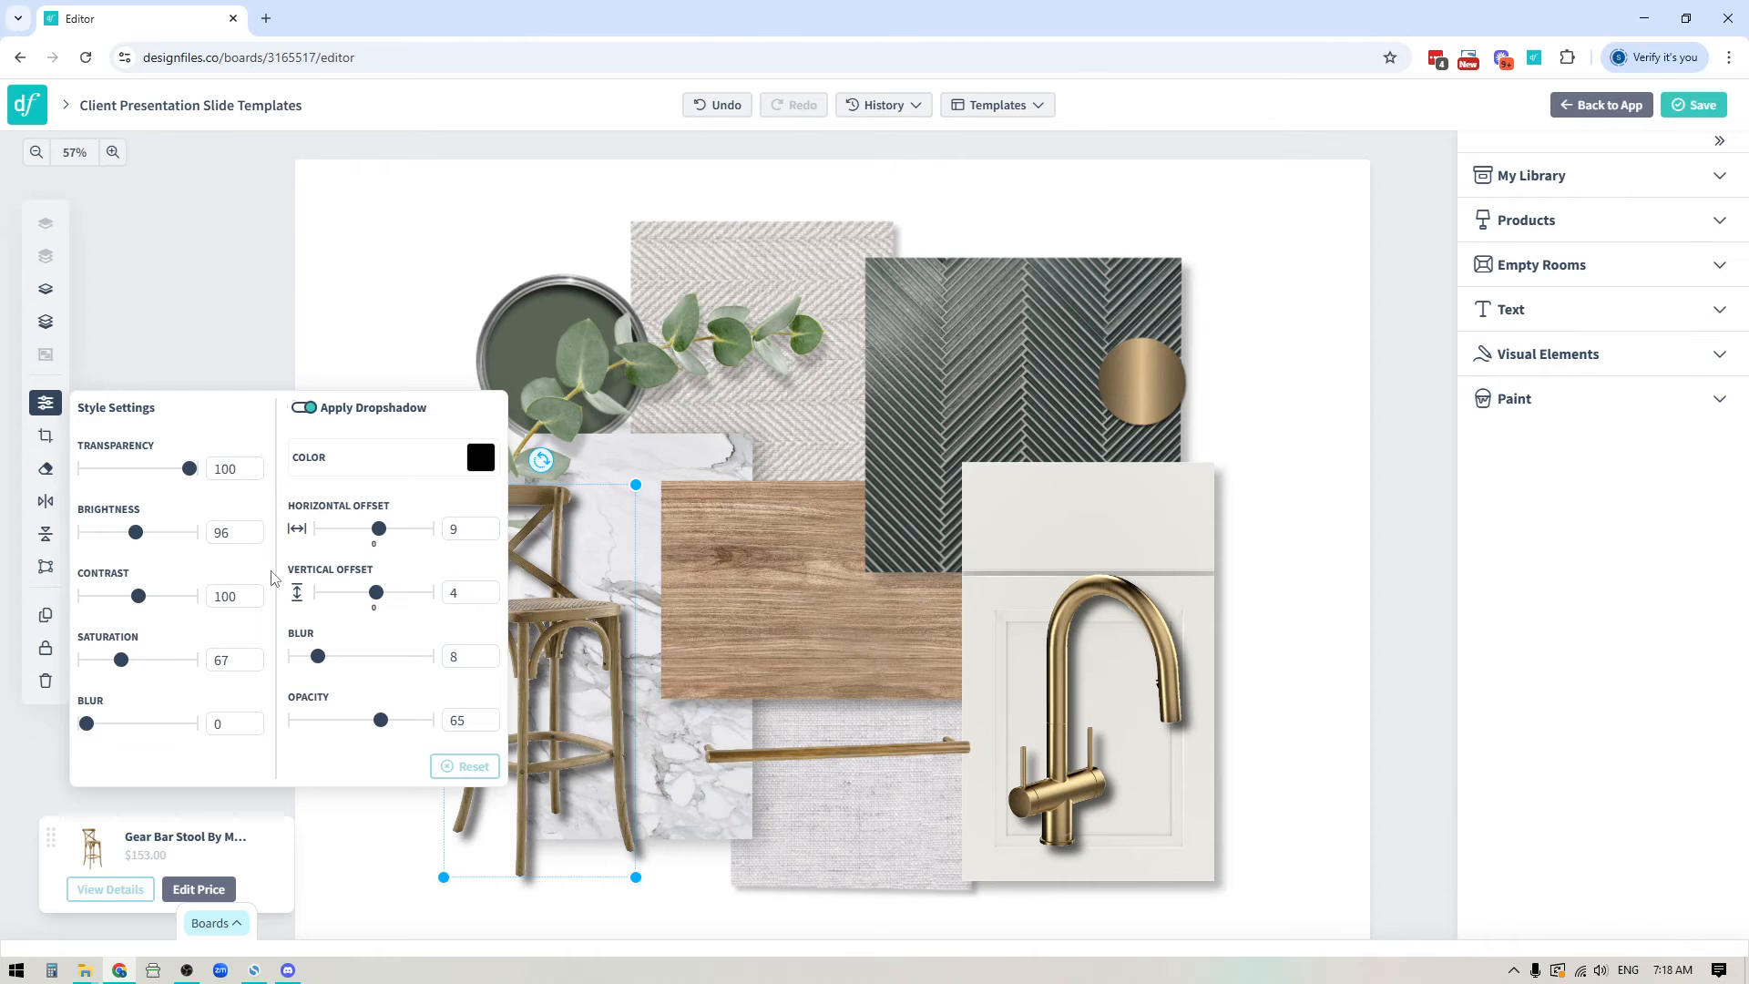
{"action": "left_click", "coordinate": [303, 407]}
{"action": "left_click", "coordinate": [246, 337]}
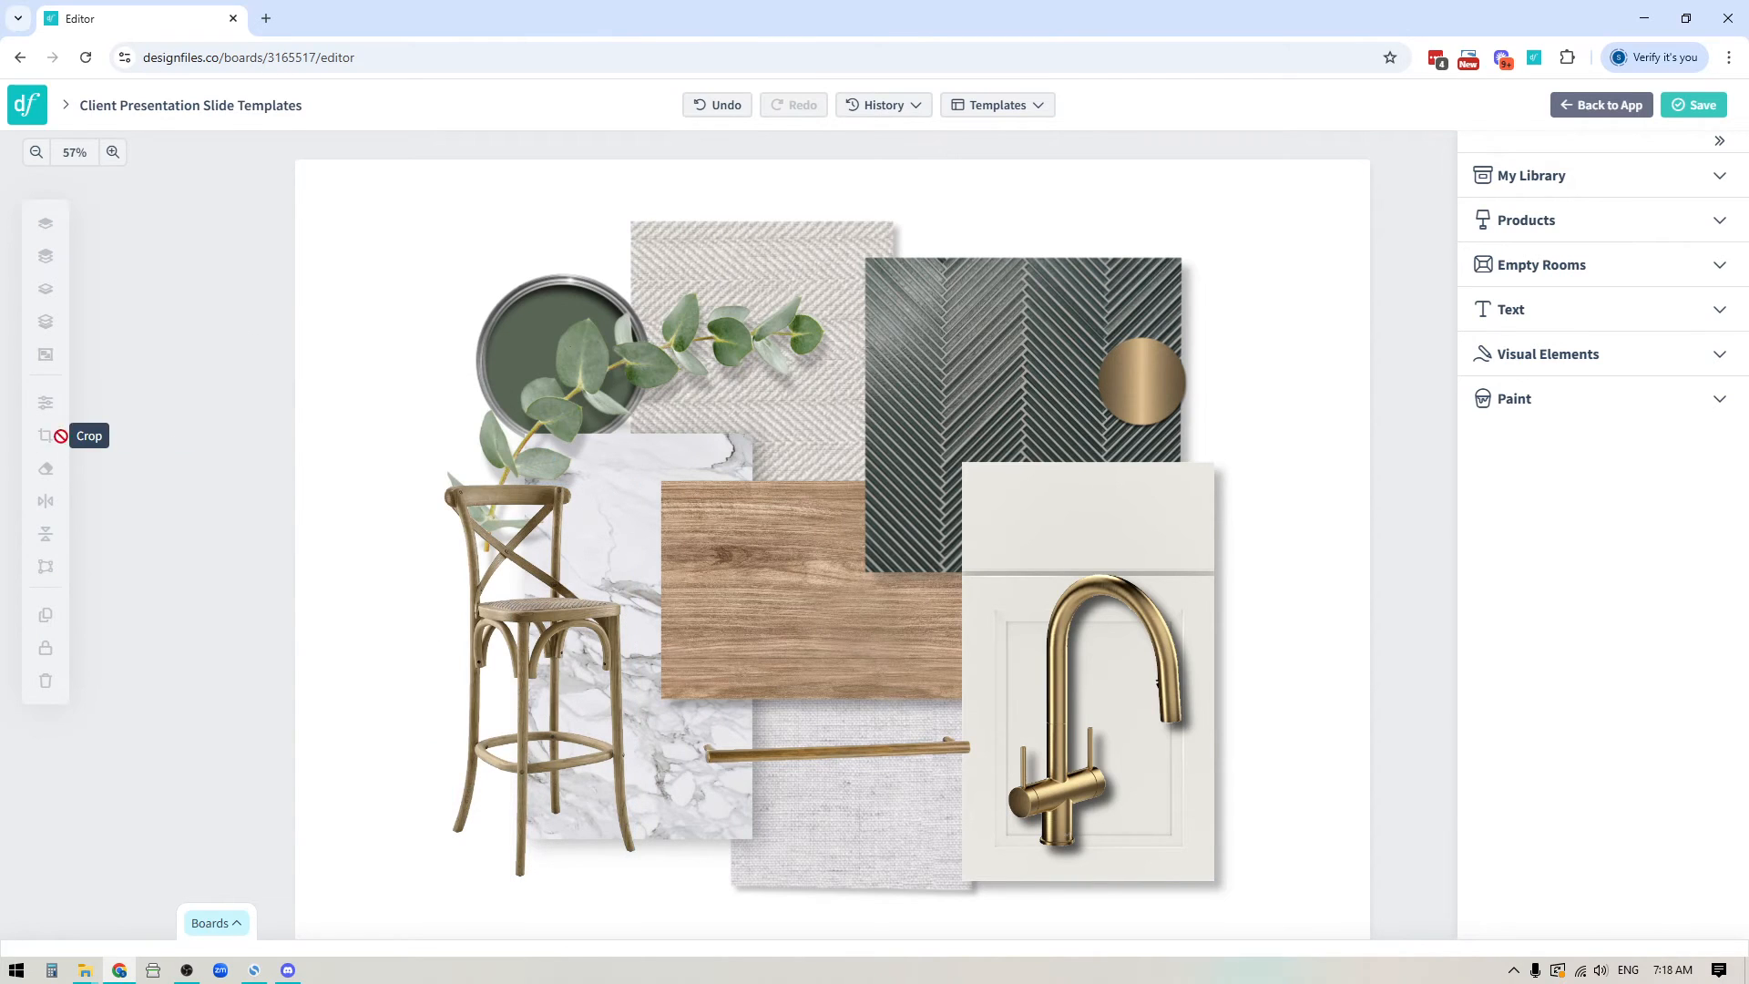
Crop the "fabric 2" herringbone swatch to a circle.
{"action": "left_click", "coordinate": [791, 265]}
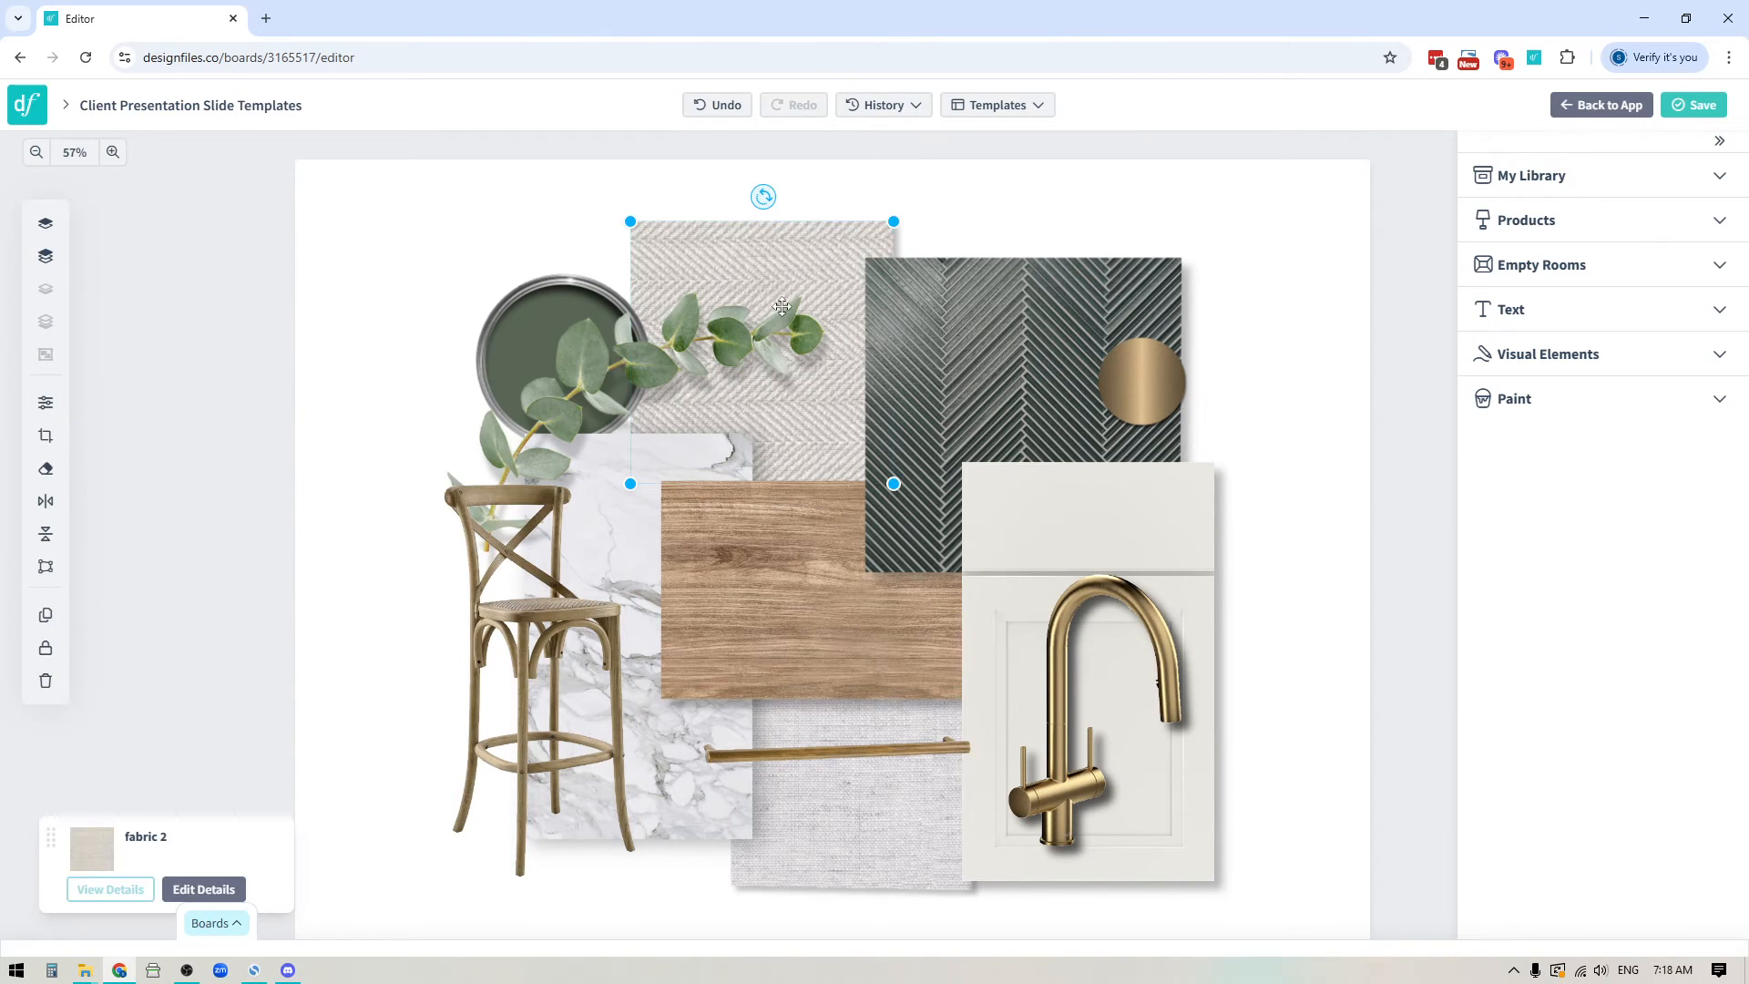
{"action": "left_click", "coordinate": [46, 435]}
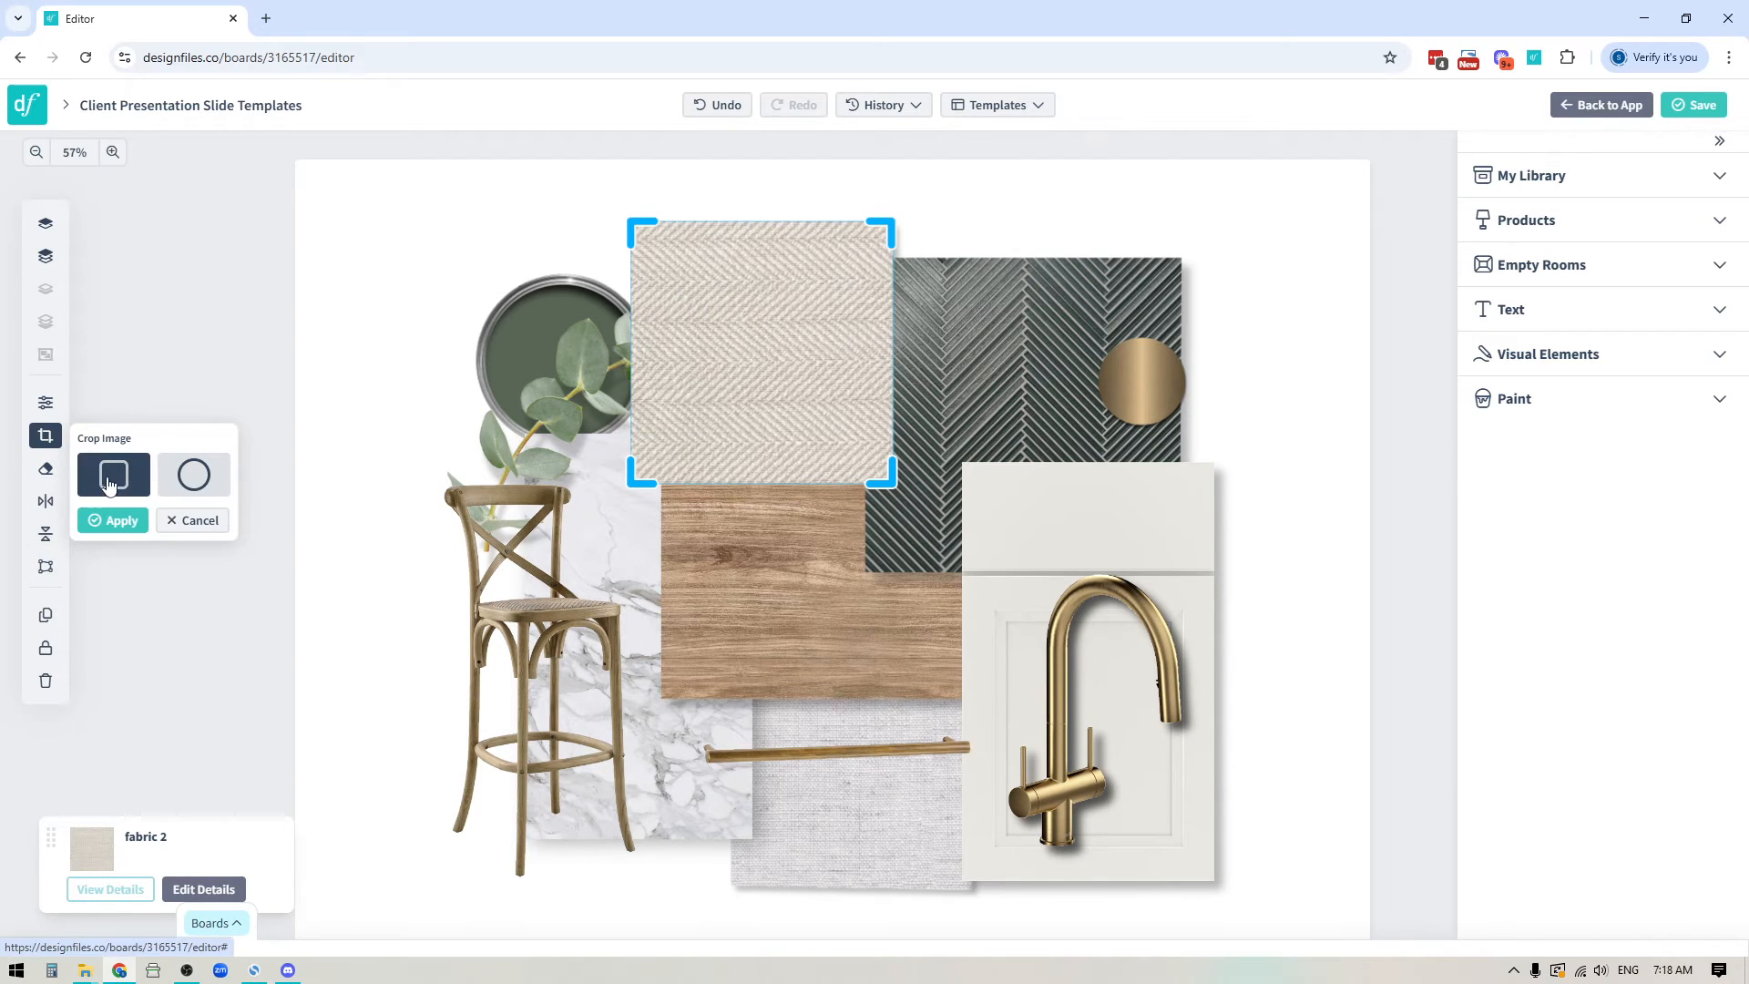
{"action": "left_click", "coordinate": [200, 479]}
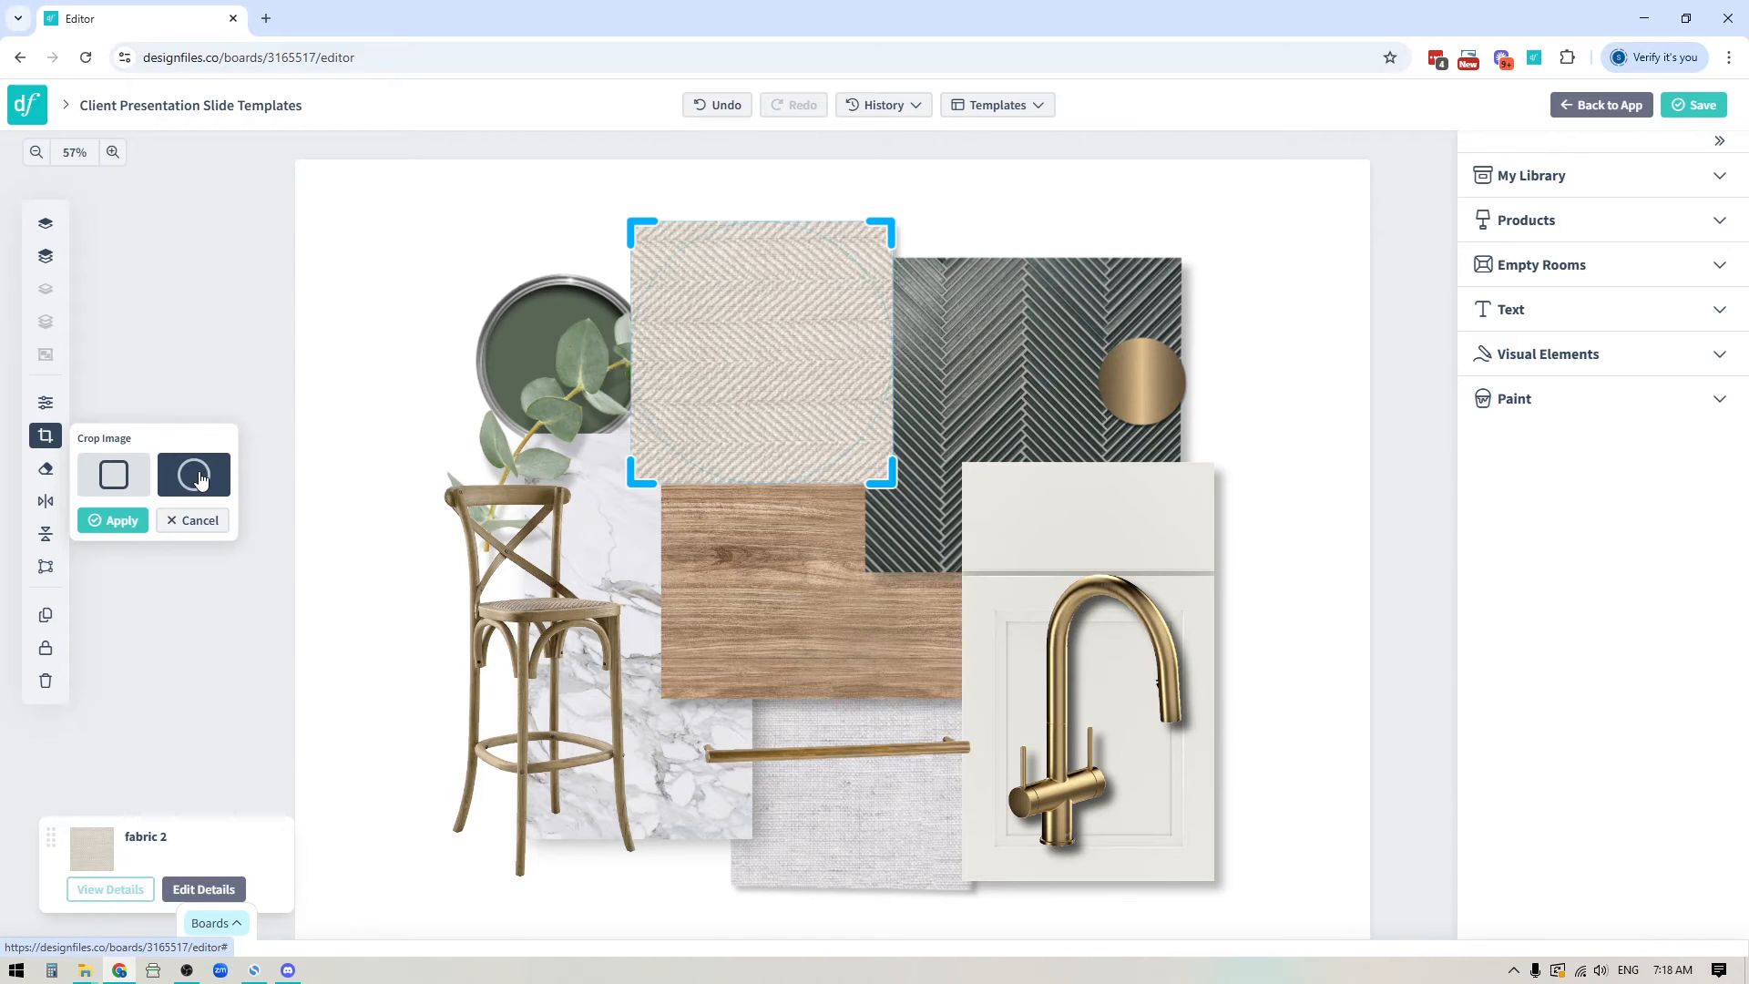
{"action": "left_click", "coordinate": [118, 520]}
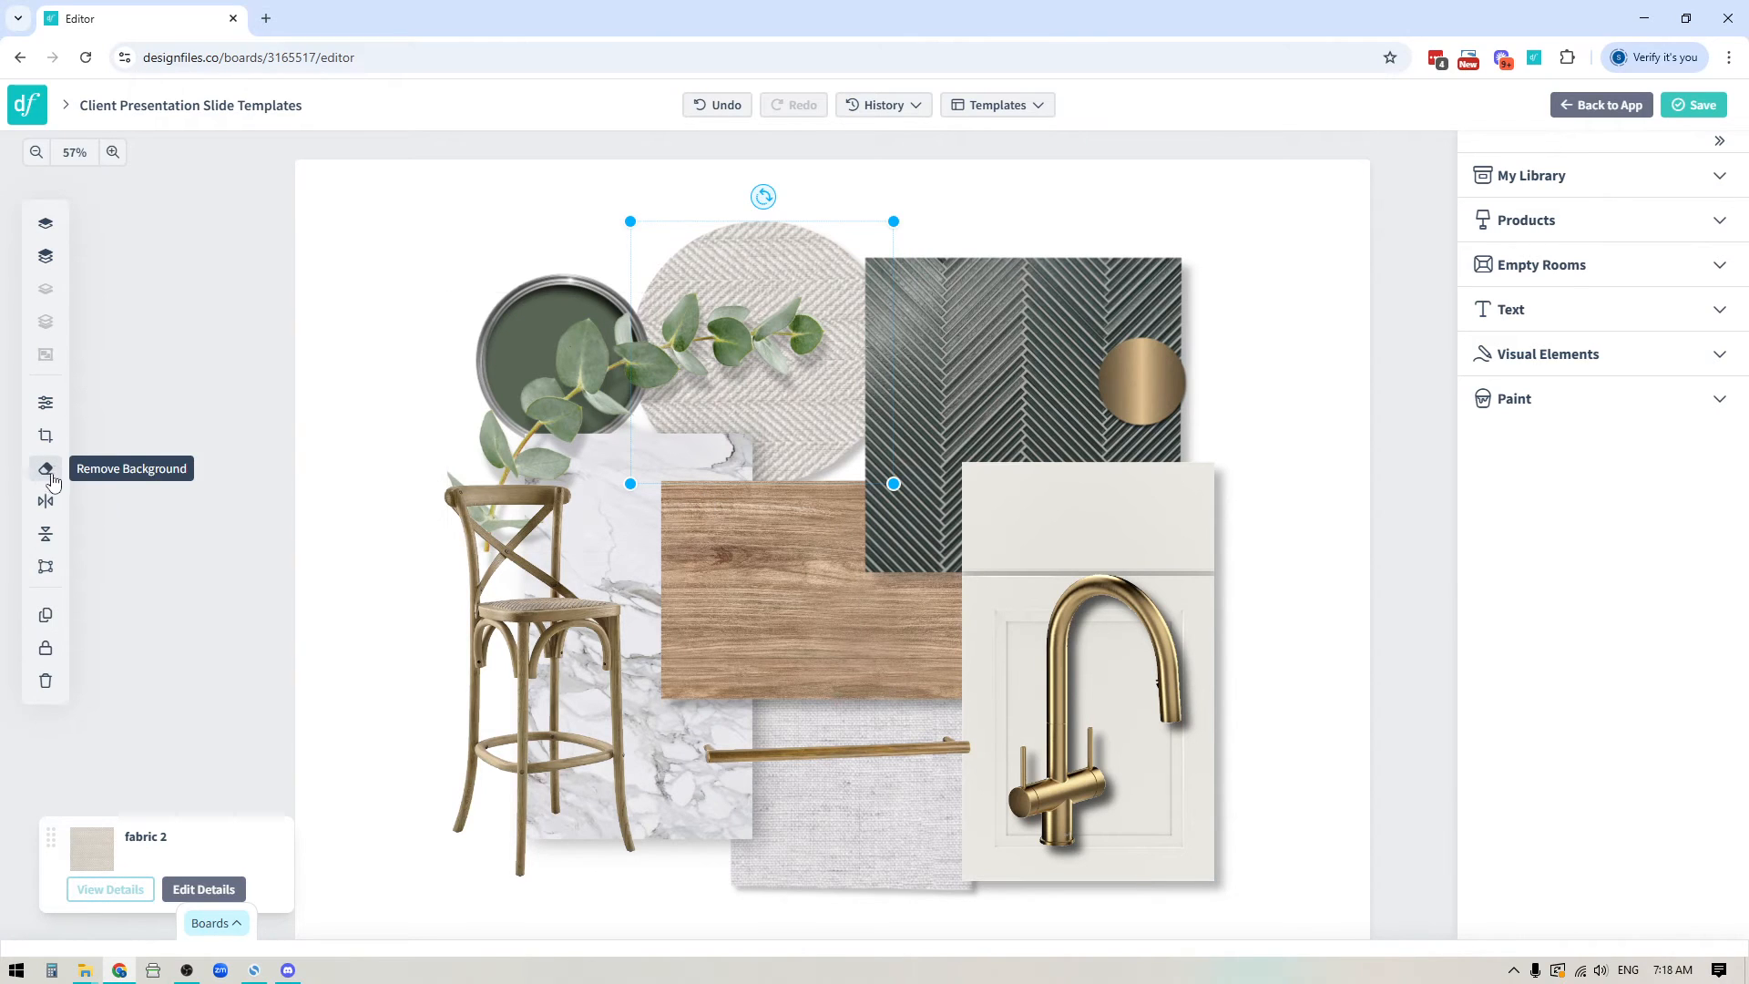
Add the black Tate 64.5" sideboard from My Library to the board.
{"action": "left_click", "coordinate": [1522, 188]}
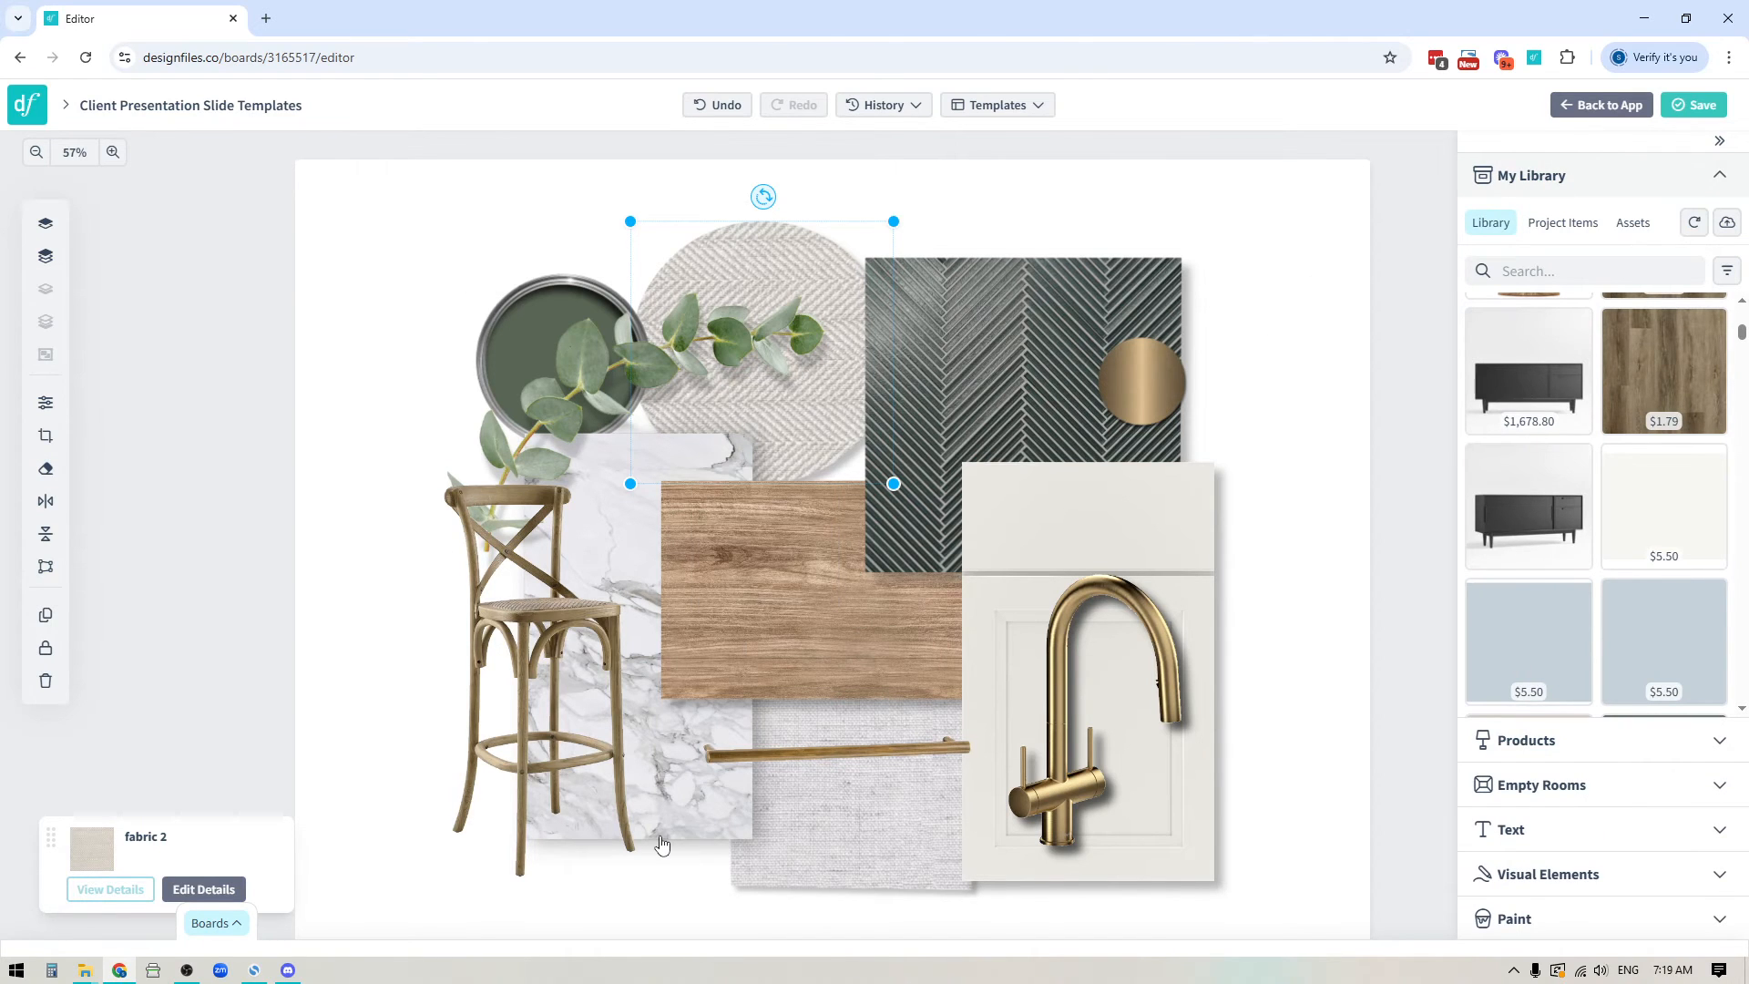
{"action": "left_click_drag", "start_coordinate": [1040, 693], "coordinate": [880, 590]}
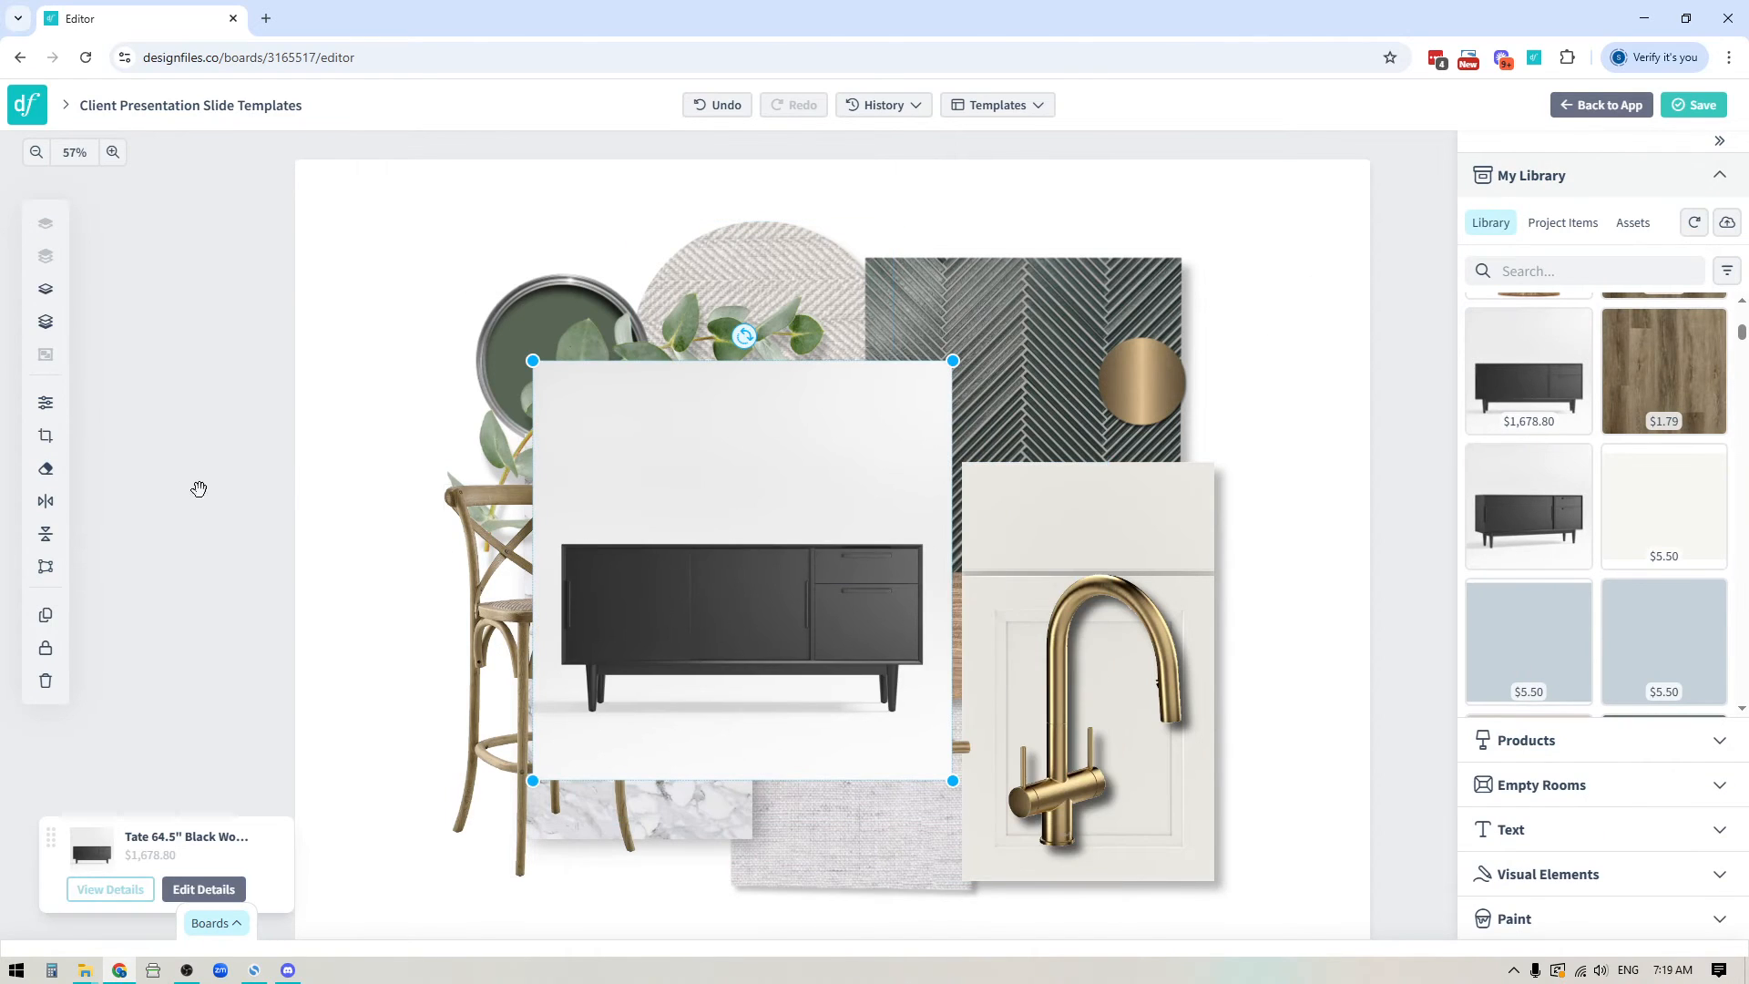
Remove the sideboard image's background, trying the Simple Auto Remover at 62 before saving with the Magic Remover.
{"action": "left_click", "coordinate": [43, 472]}
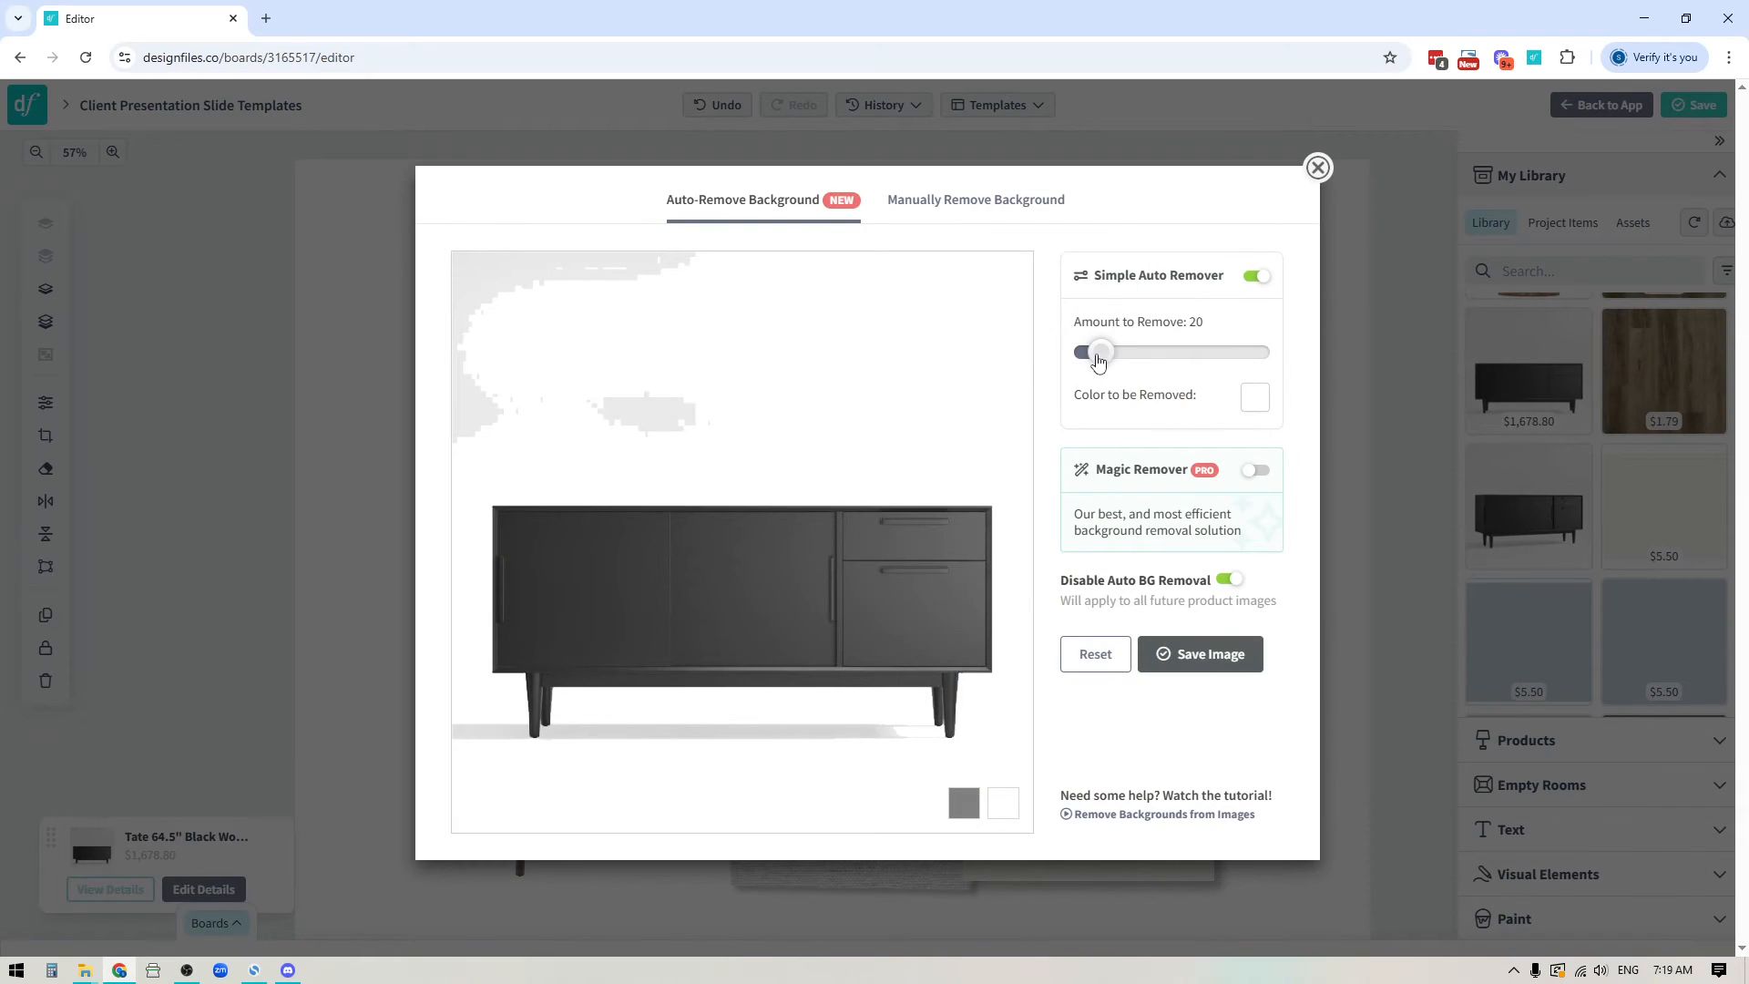
{"action": "mouse_move", "coordinate": [1104, 365]}
{"action": "left_mouse_down"}
{"action": "mouse_move", "coordinate": [1136, 356]}
{"action": "mouse_move", "coordinate": [1093, 356]}
{"action": "mouse_move", "coordinate": [1146, 366]}
{"action": "mouse_move", "coordinate": [1084, 365]}
{"action": "mouse_move", "coordinate": [1131, 368]}
{"action": "left_mouse_up"}
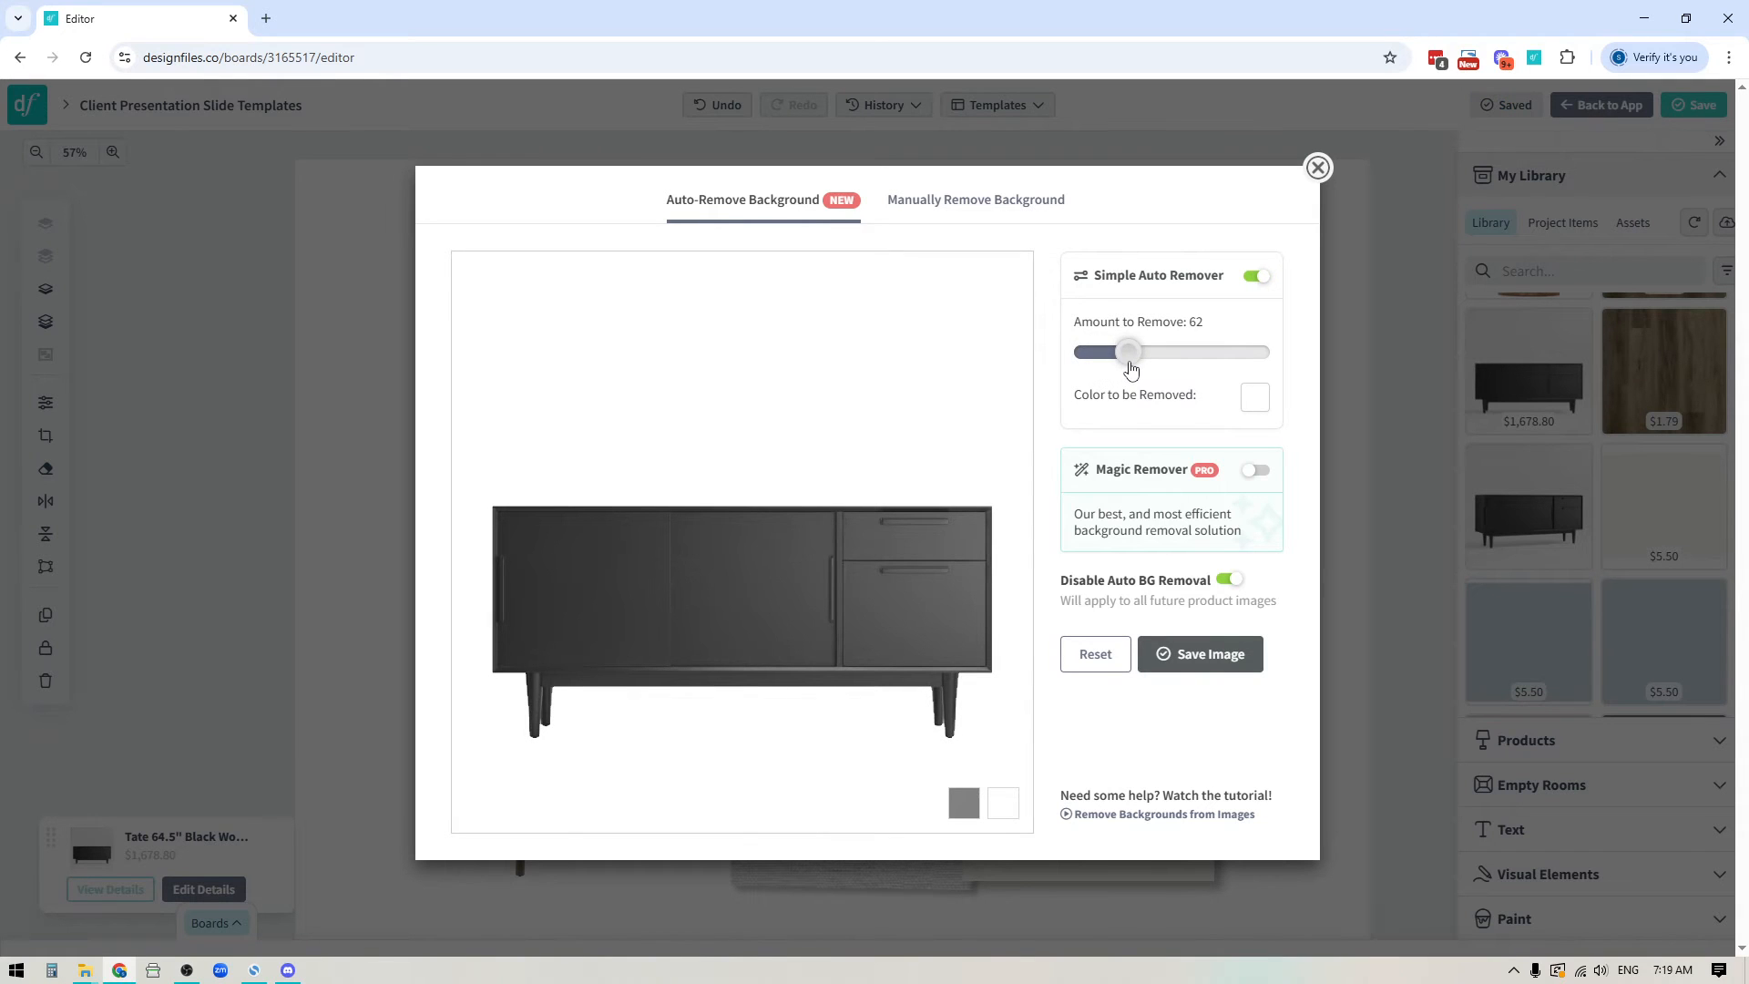
{"action": "left_click", "coordinate": [952, 205]}
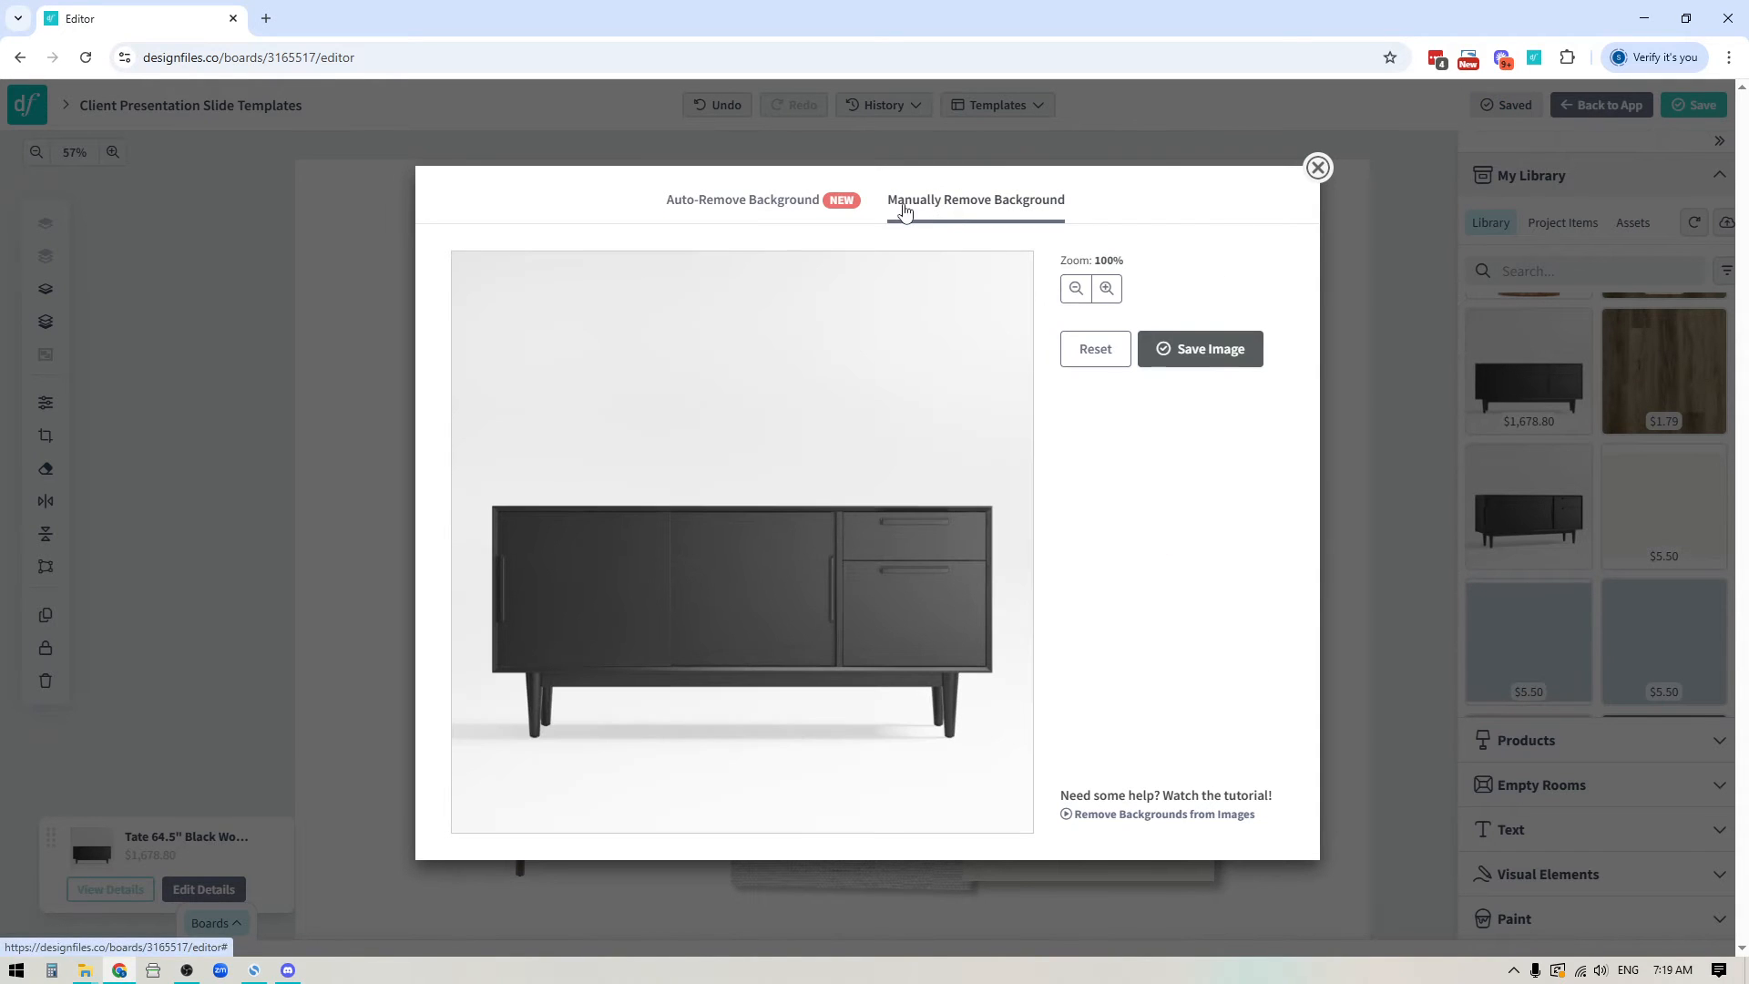
{"action": "left_click", "coordinate": [721, 206]}
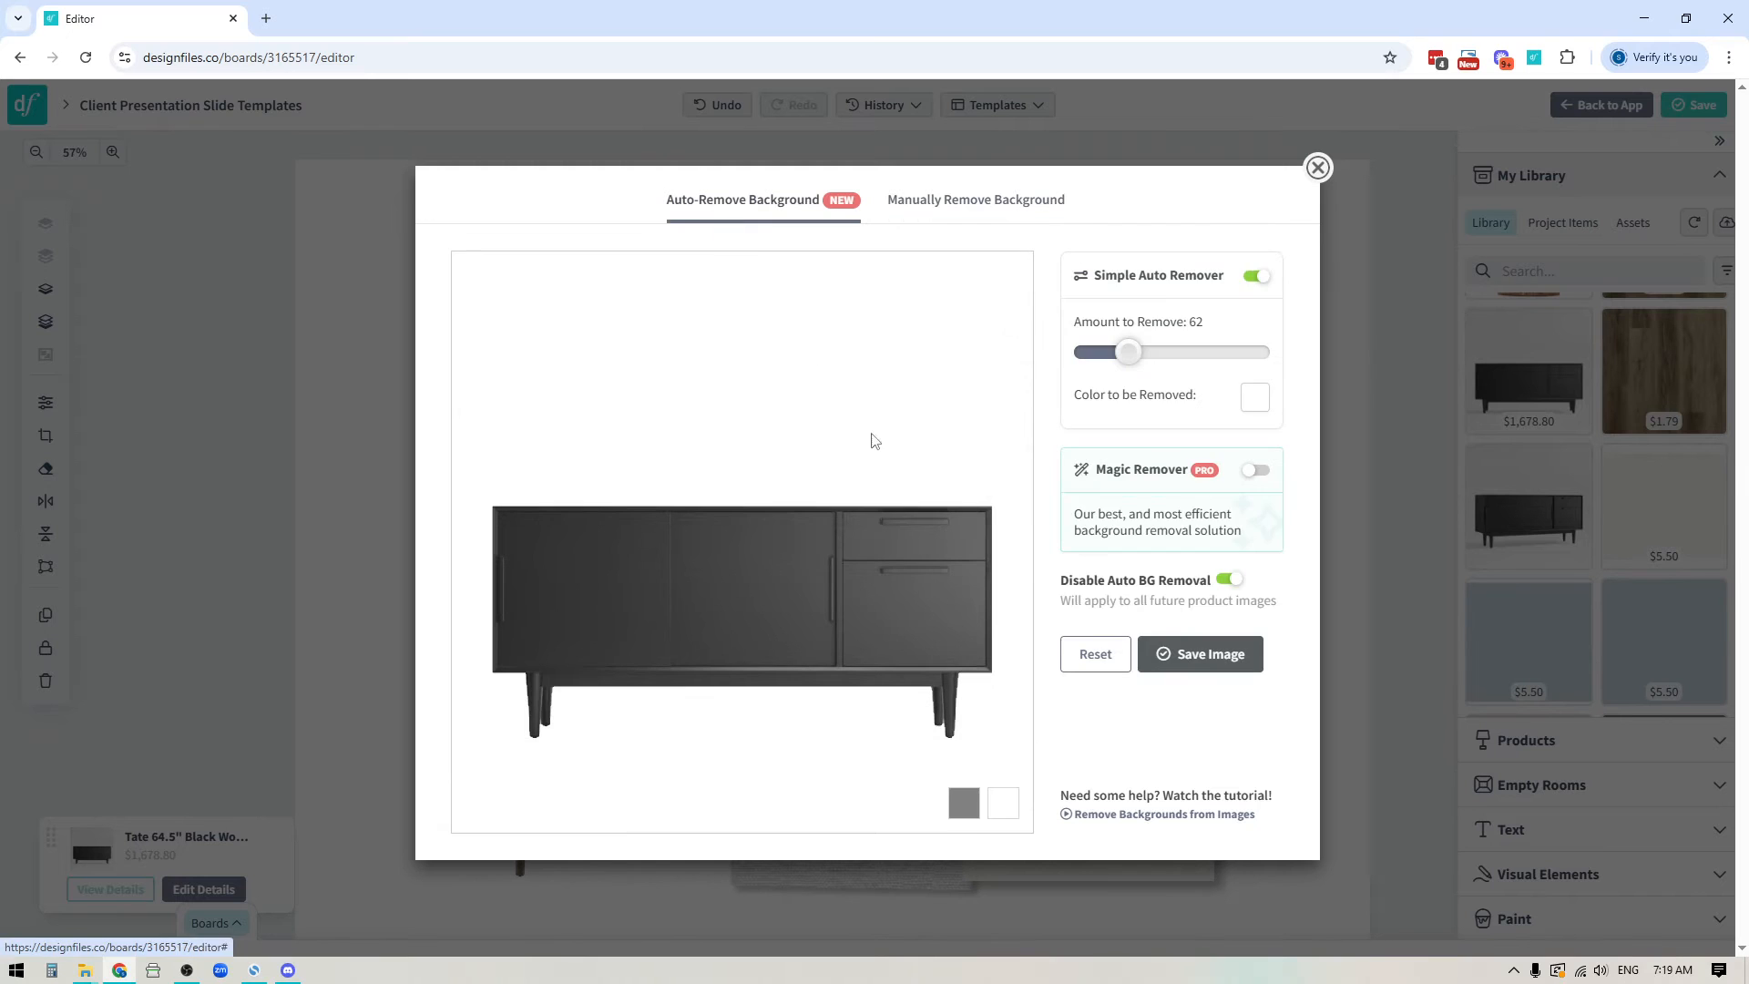
{"action": "left_click", "coordinate": [1250, 472]}
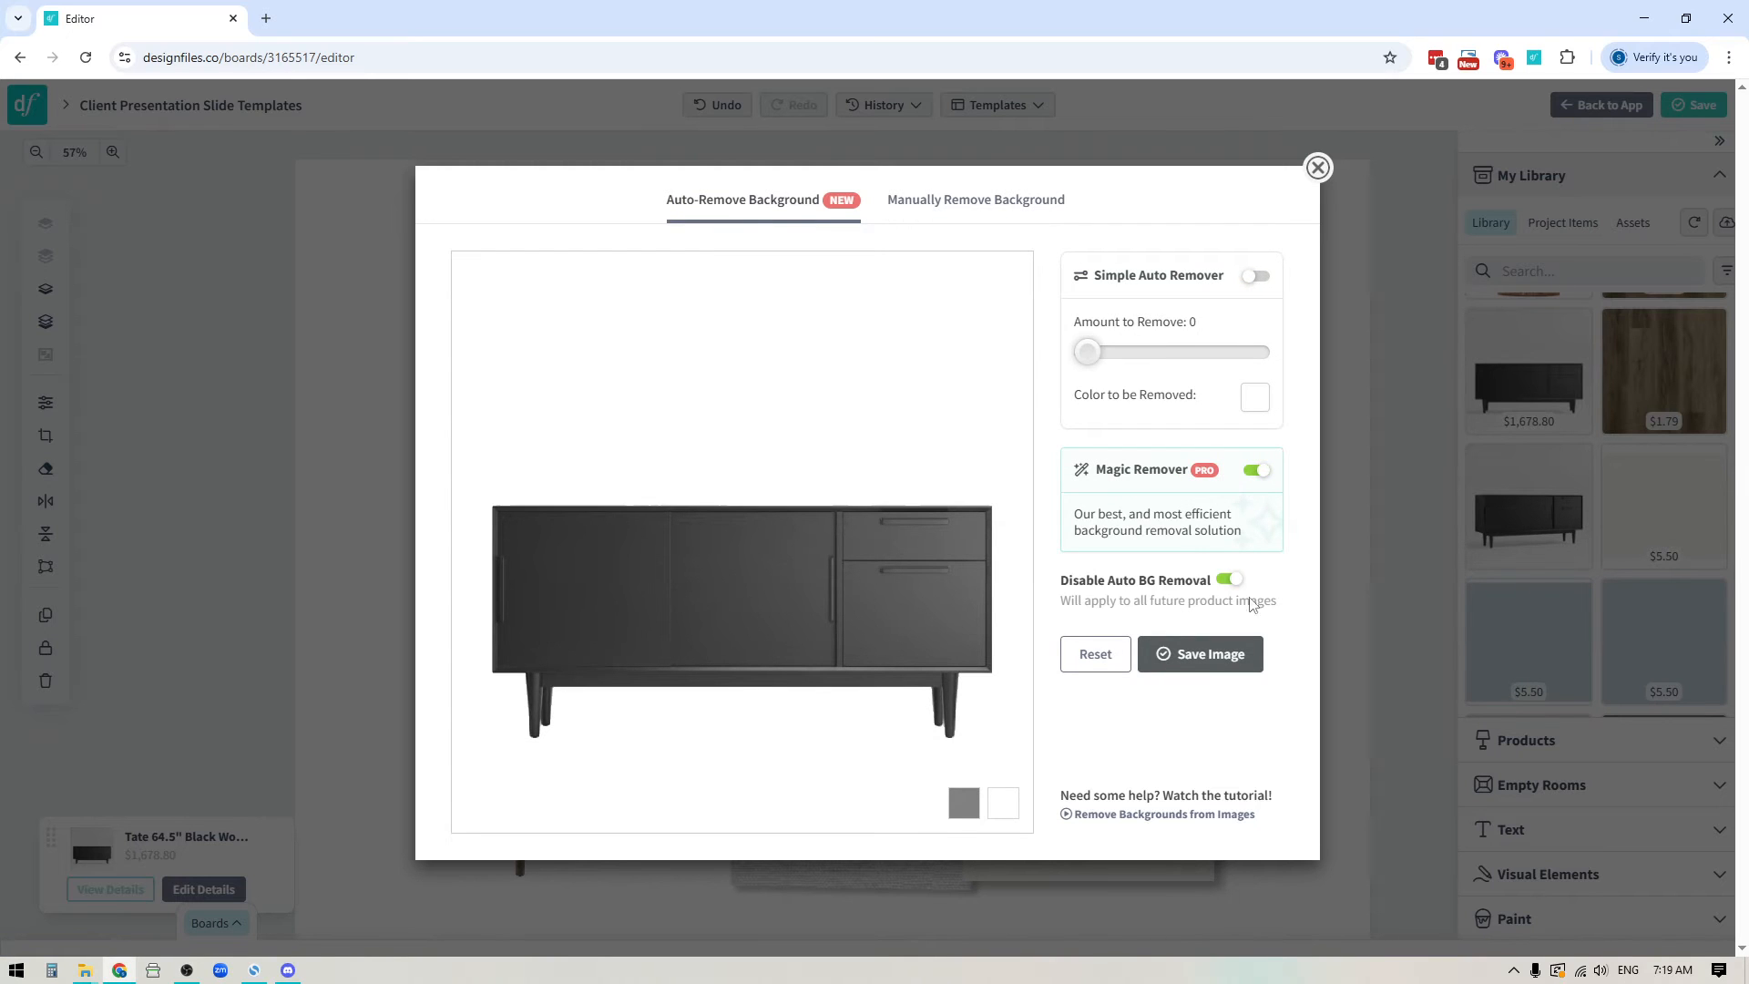
{"action": "left_click", "coordinate": [1219, 655]}
Delete the black sideboard from the board.
{"action": "left_click_drag", "start_coordinate": [699, 347], "coordinate": [532, 431]}
{"action": "key", "text": "Delete"}
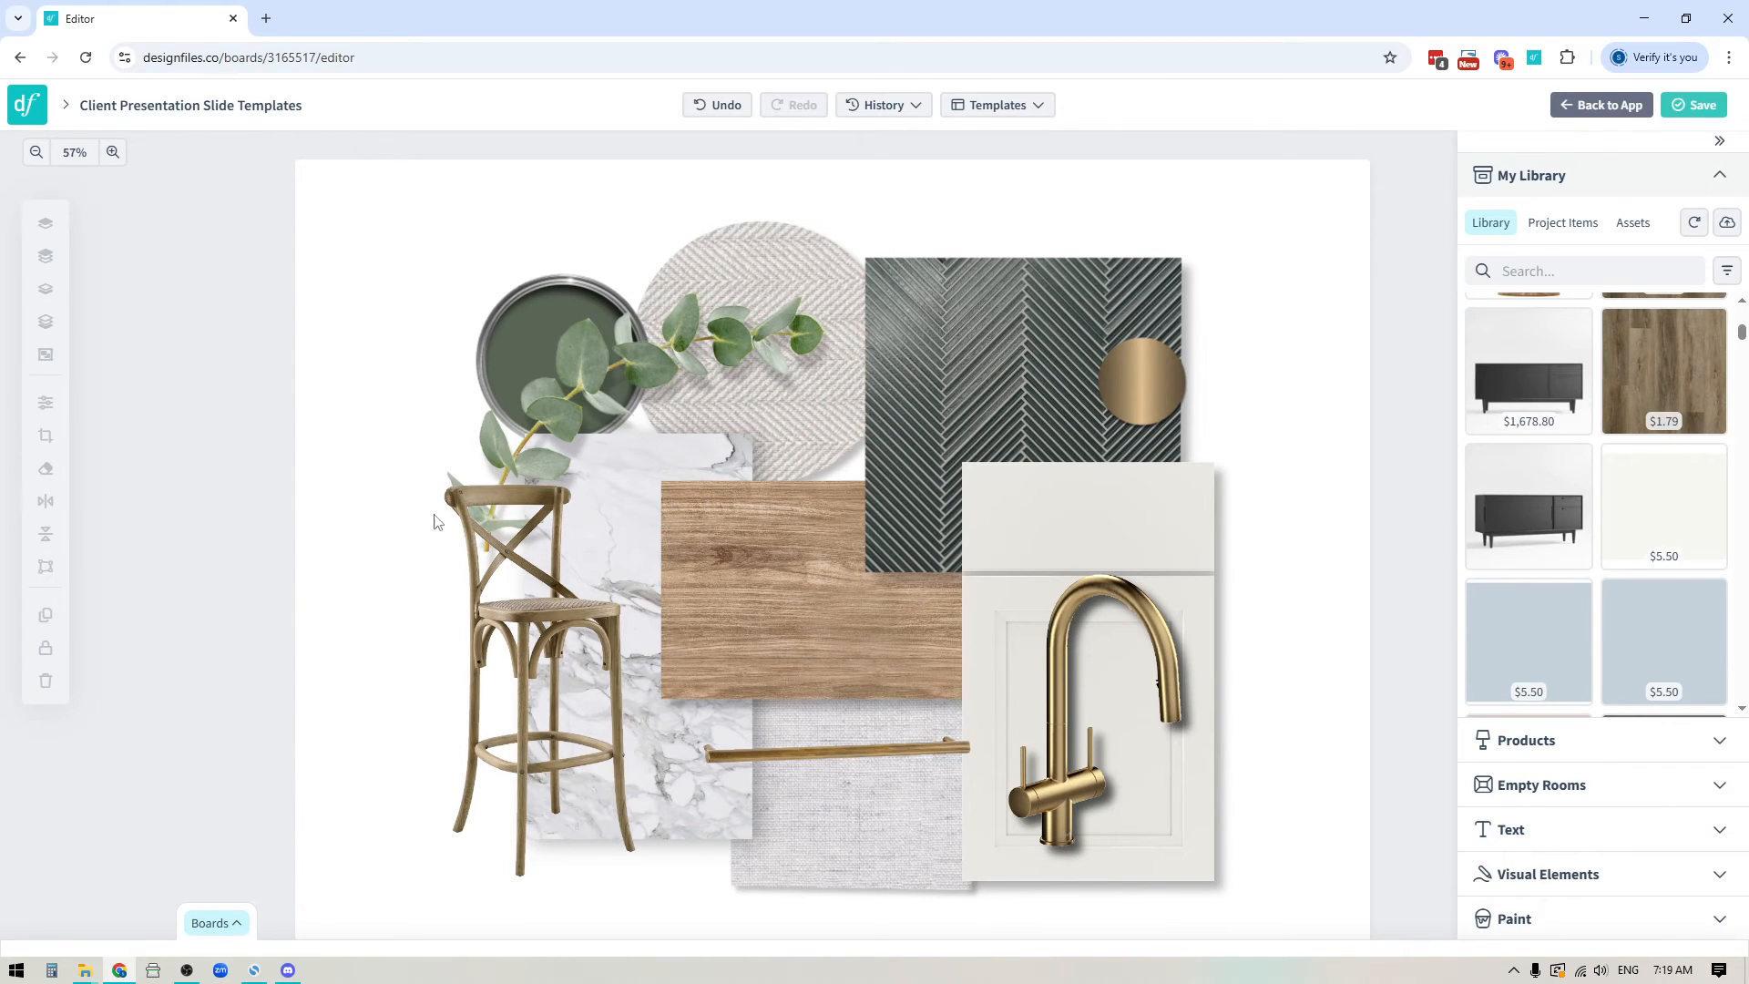
Flip the bar stool horizontally several times, ending in its original orientation.
{"action": "left_click", "coordinate": [483, 594]}
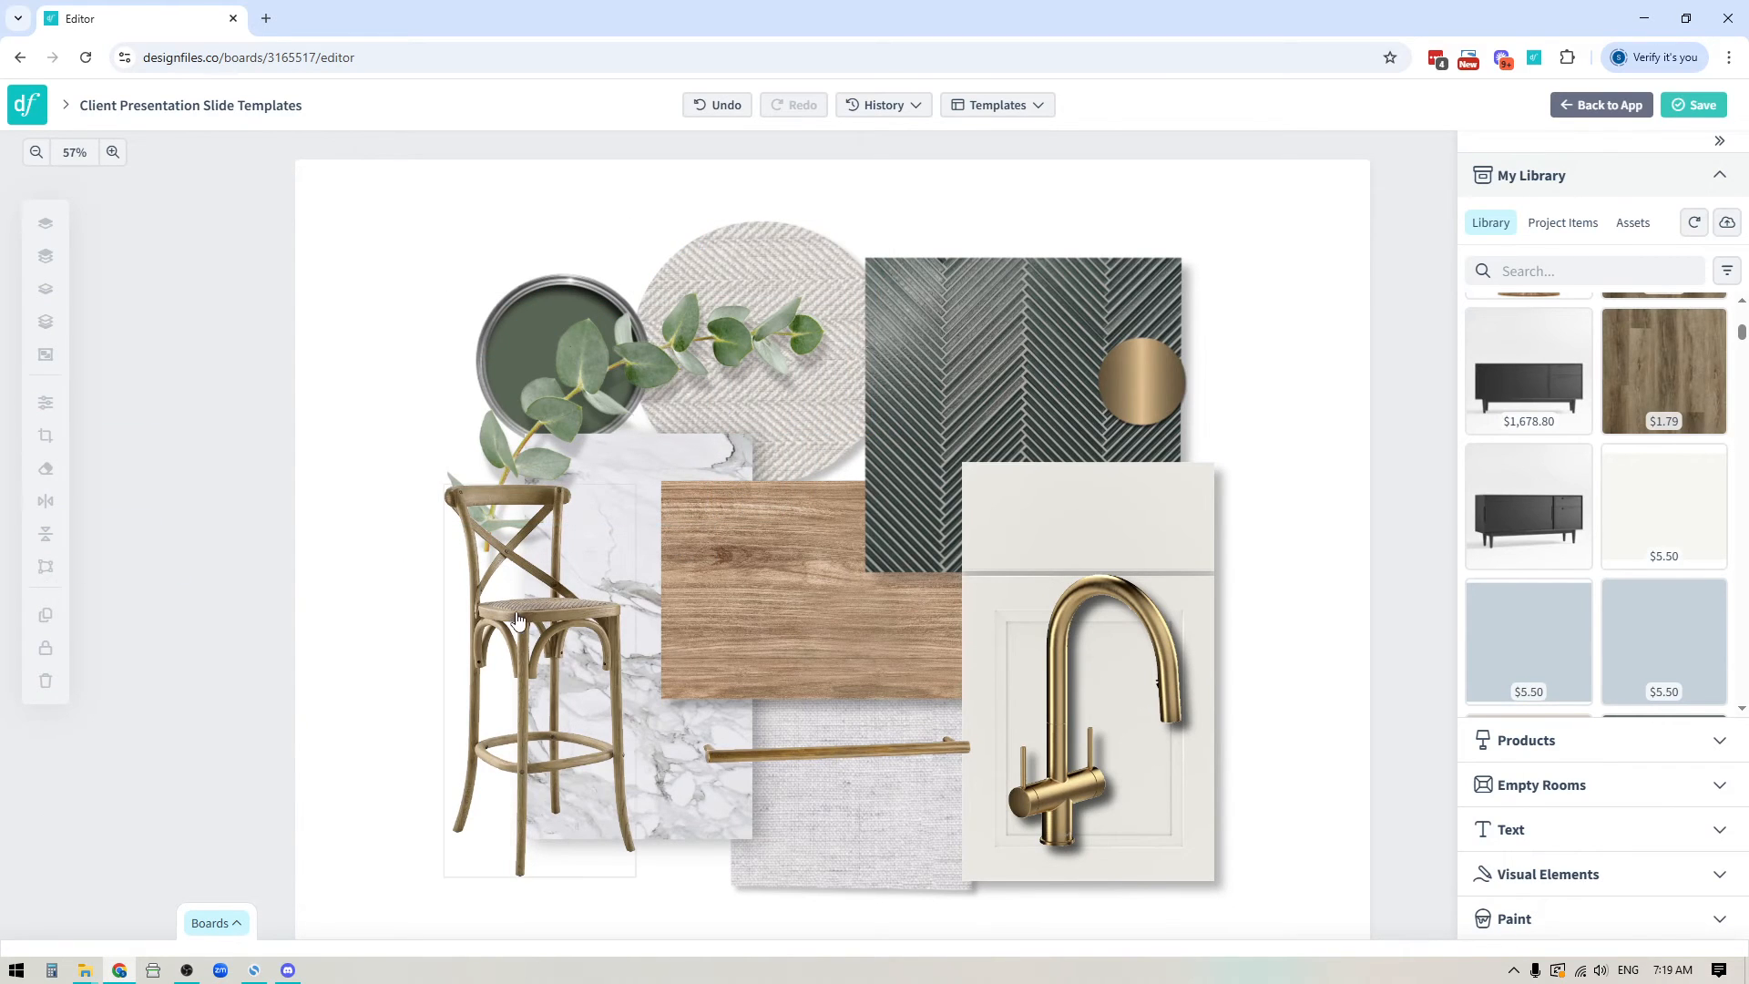
{"action": "left_click", "coordinate": [36, 502]}
{"action": "left_click", "coordinate": [36, 502]}
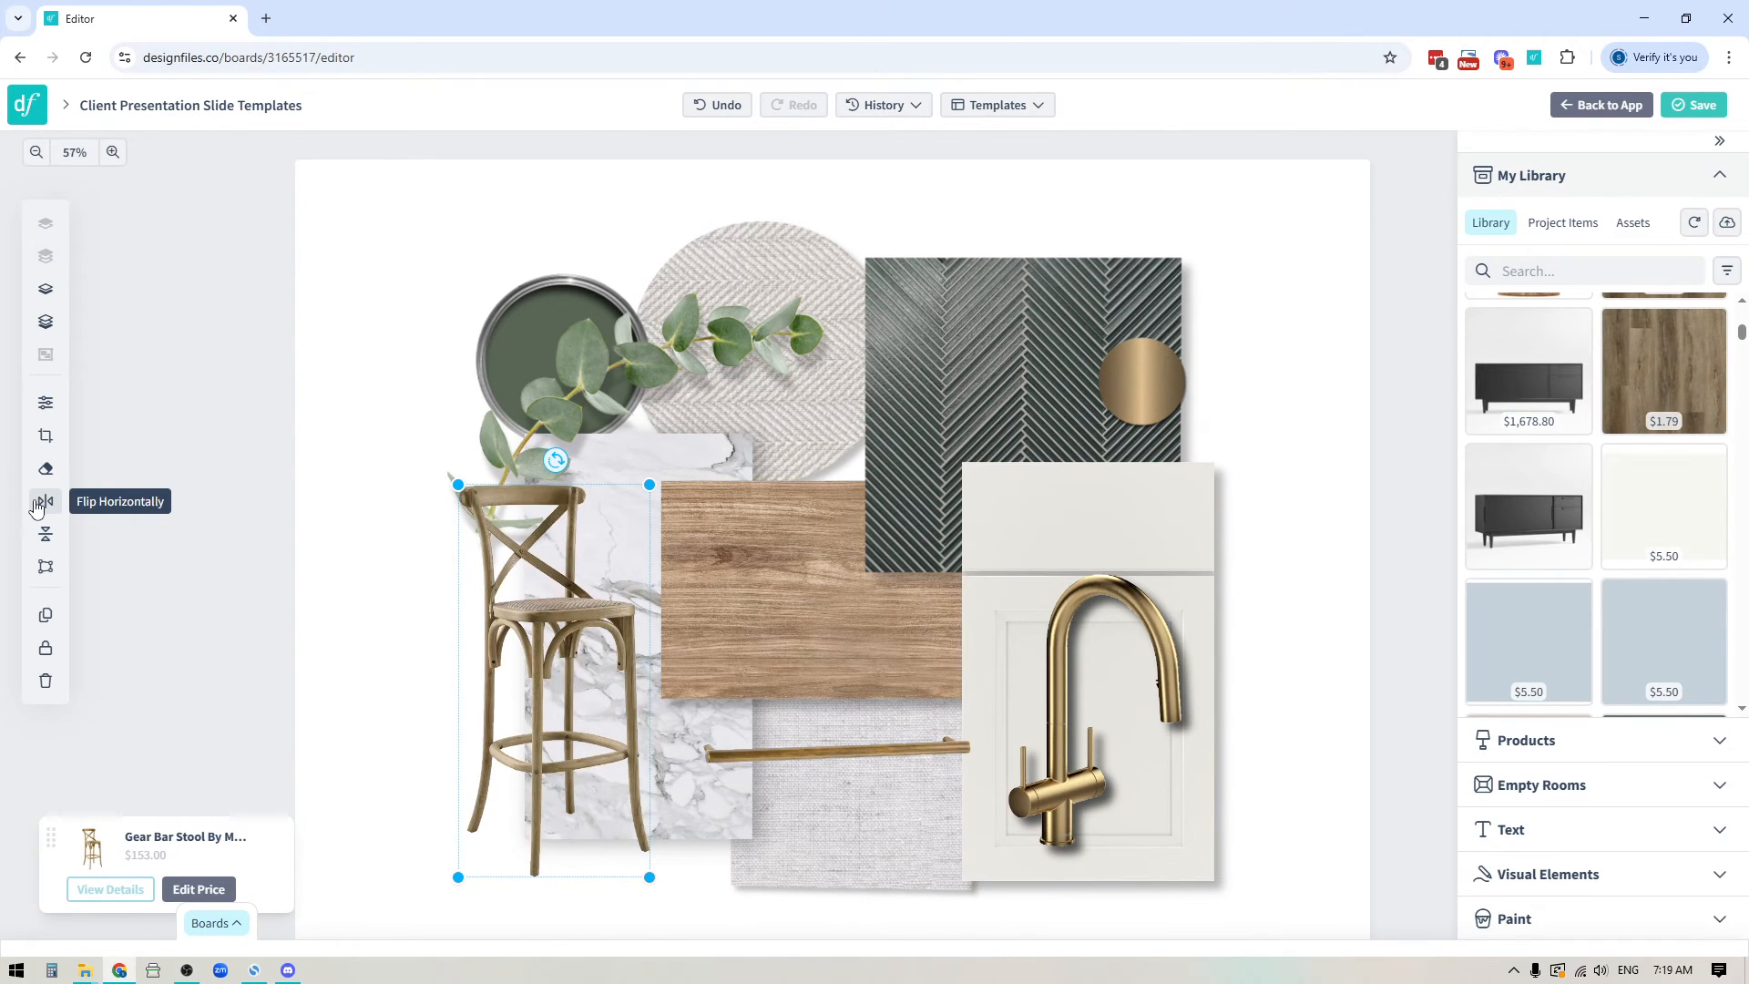
{"action": "left_click", "coordinate": [36, 502]}
{"action": "left_click", "coordinate": [37, 502]}
Flip the bar stool vertically several times, ending upright.
{"action": "left_click", "coordinate": [45, 534]}
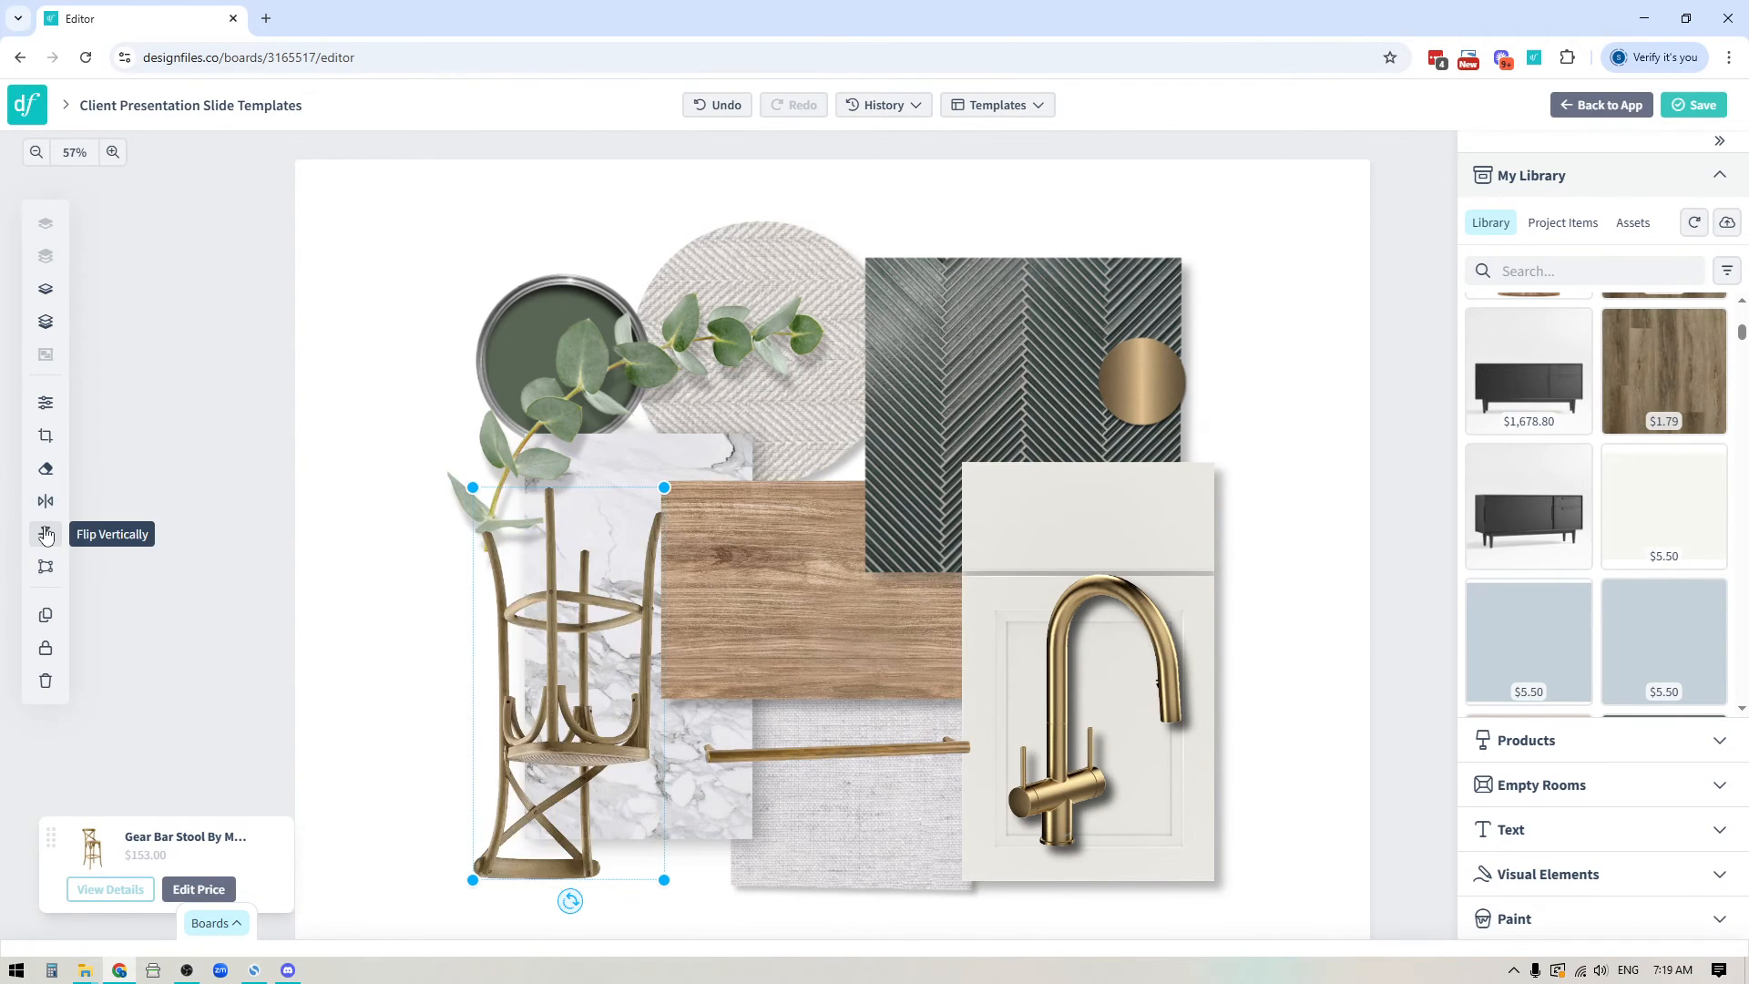
{"action": "left_click", "coordinate": [46, 534]}
{"action": "left_click", "coordinate": [46, 534]}
{"action": "left_click", "coordinate": [46, 534]}
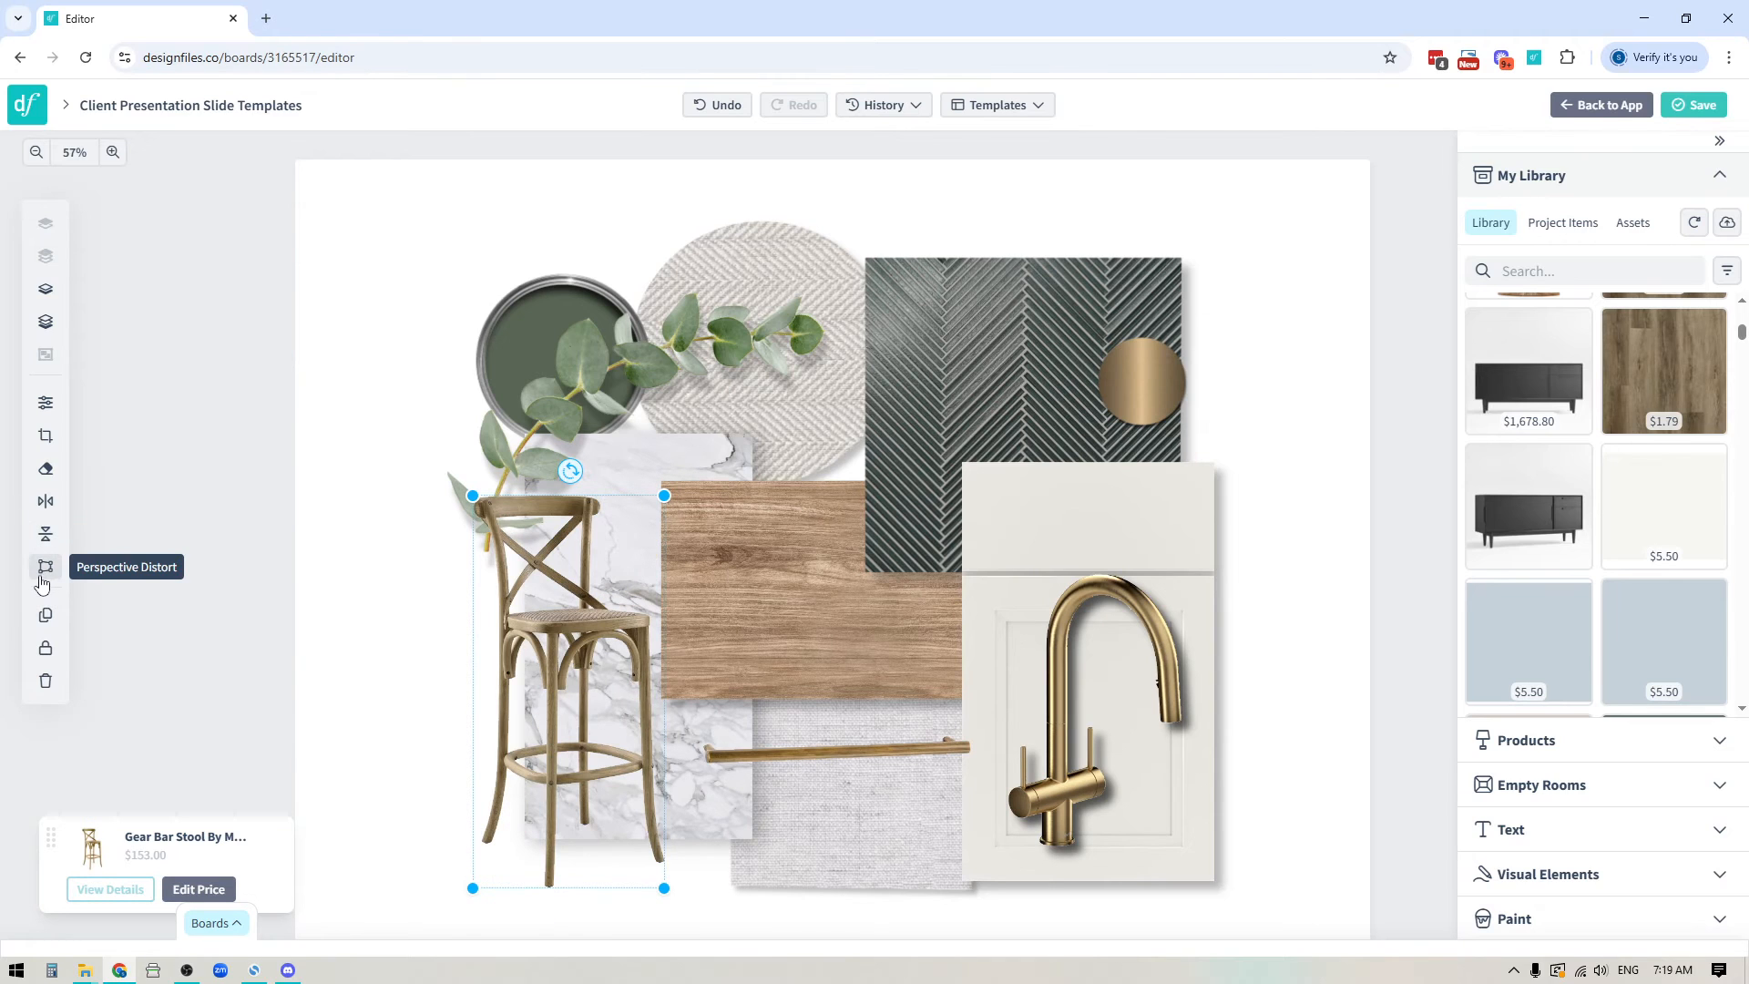
Apply Perspective Distort to the dark green herringbone tile, shifting its upper-right corner slightly.
{"action": "left_click", "coordinate": [992, 354]}
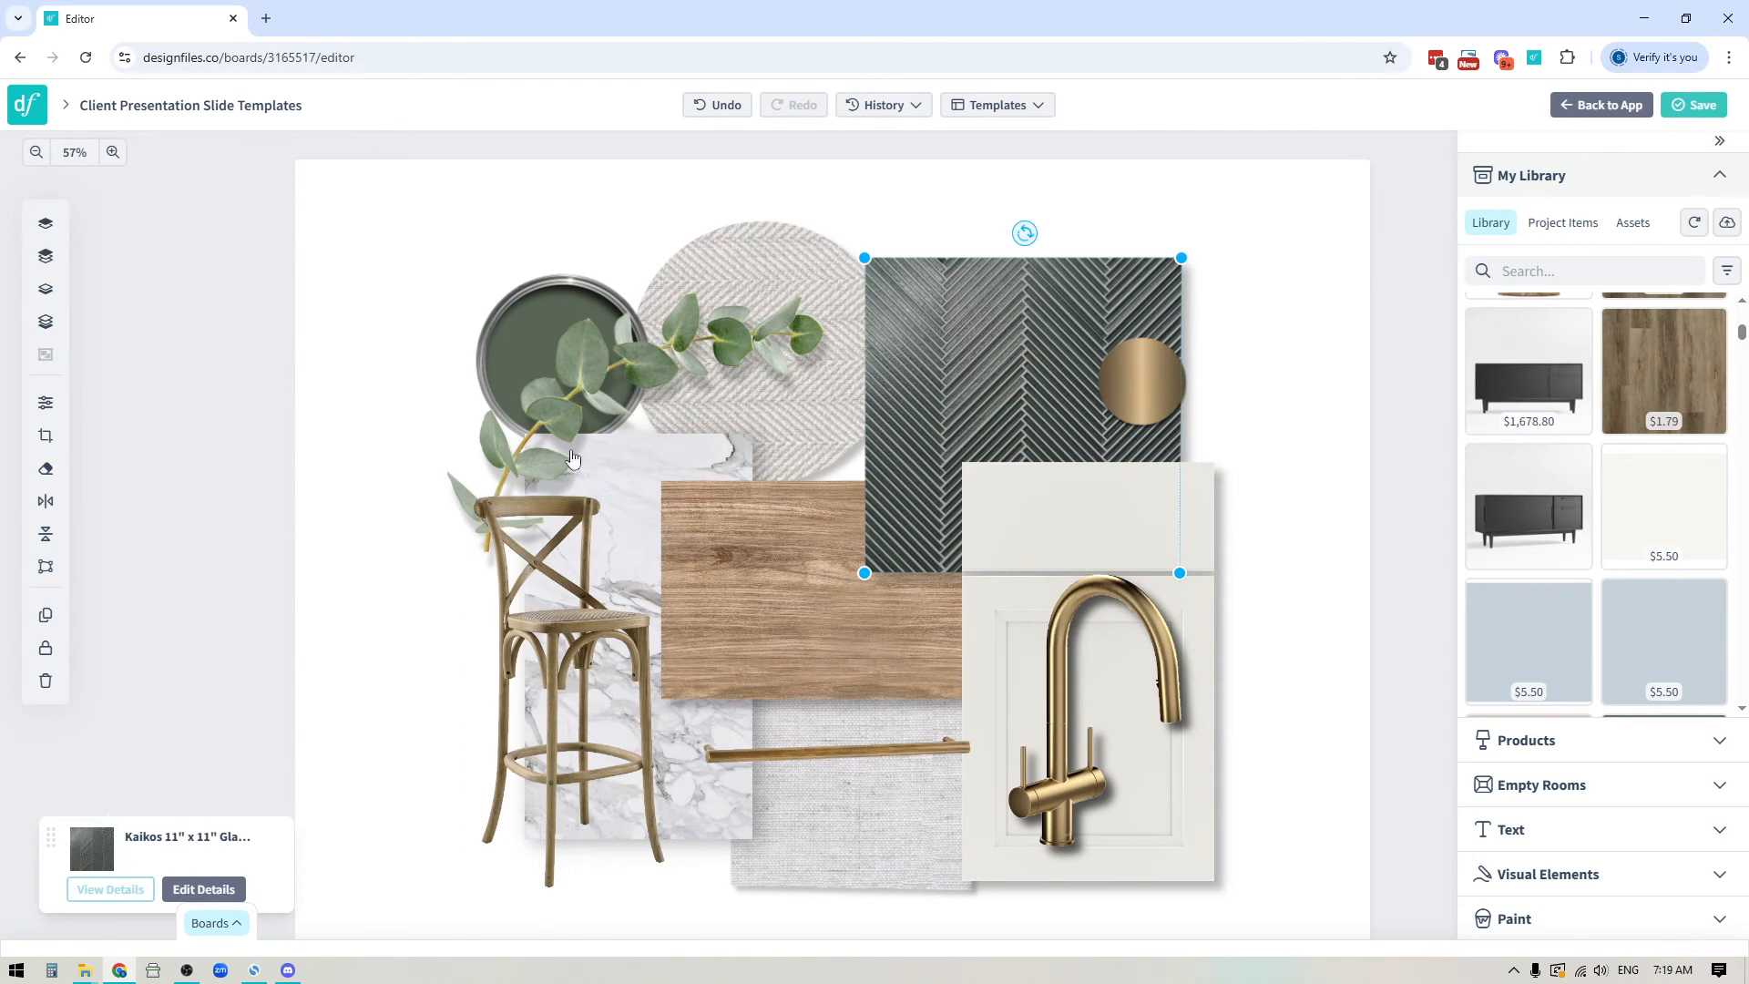
{"action": "left_click", "coordinate": [46, 568]}
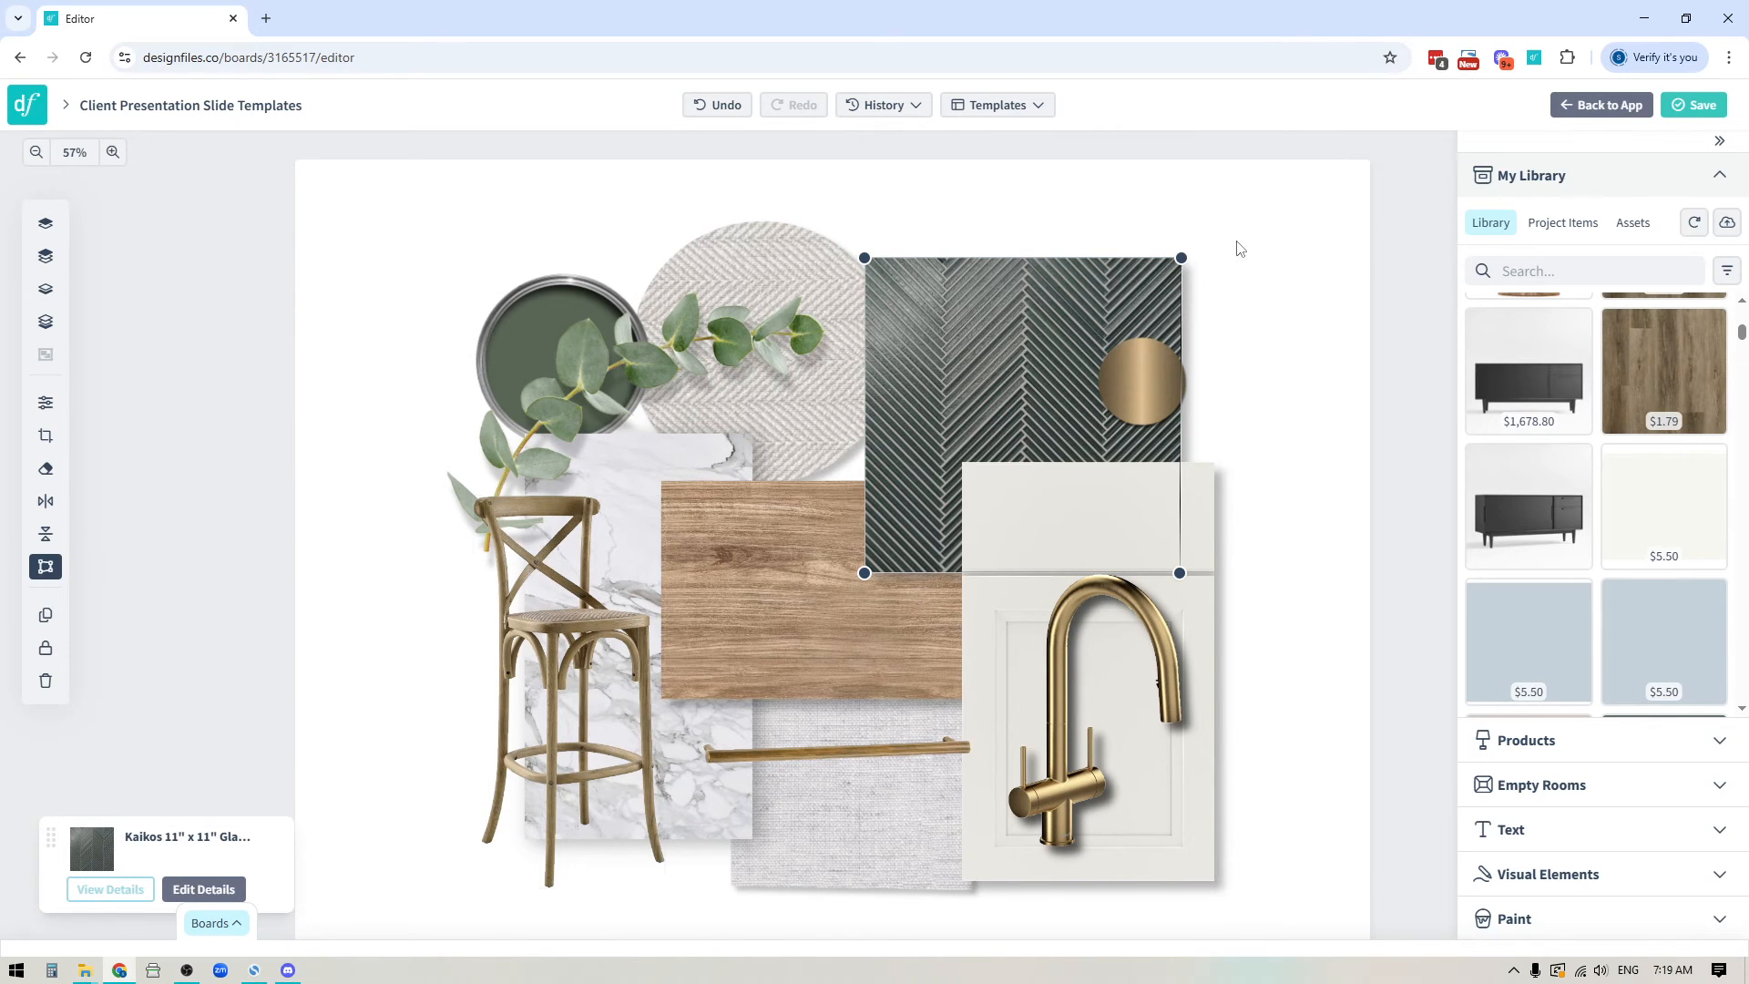
{"action": "mouse_move", "coordinate": [1181, 260]}
{"action": "left_mouse_down"}
{"action": "mouse_move", "coordinate": [995, 379]}
{"action": "mouse_move", "coordinate": [1181, 261]}
{"action": "left_mouse_up"}
{"action": "left_click", "coordinate": [206, 552]}
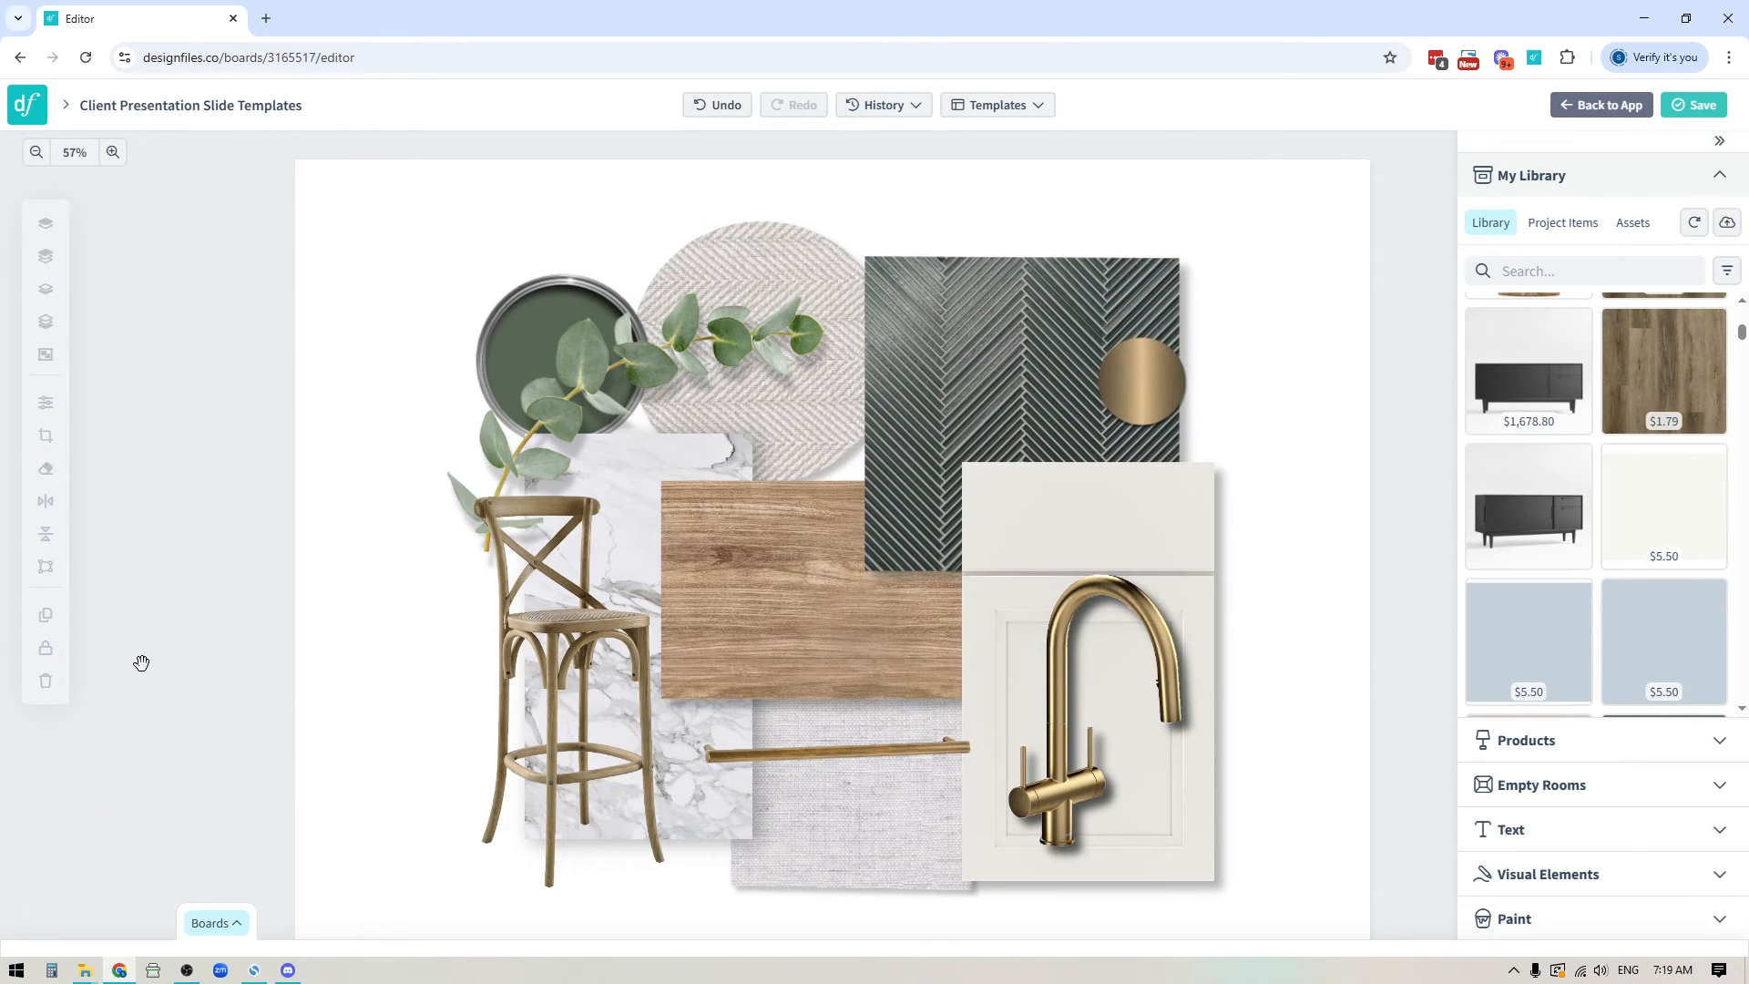
Duplicate the bar stool, placing the copy beside the board, and delete that copy.
{"action": "left_click", "coordinate": [602, 629]}
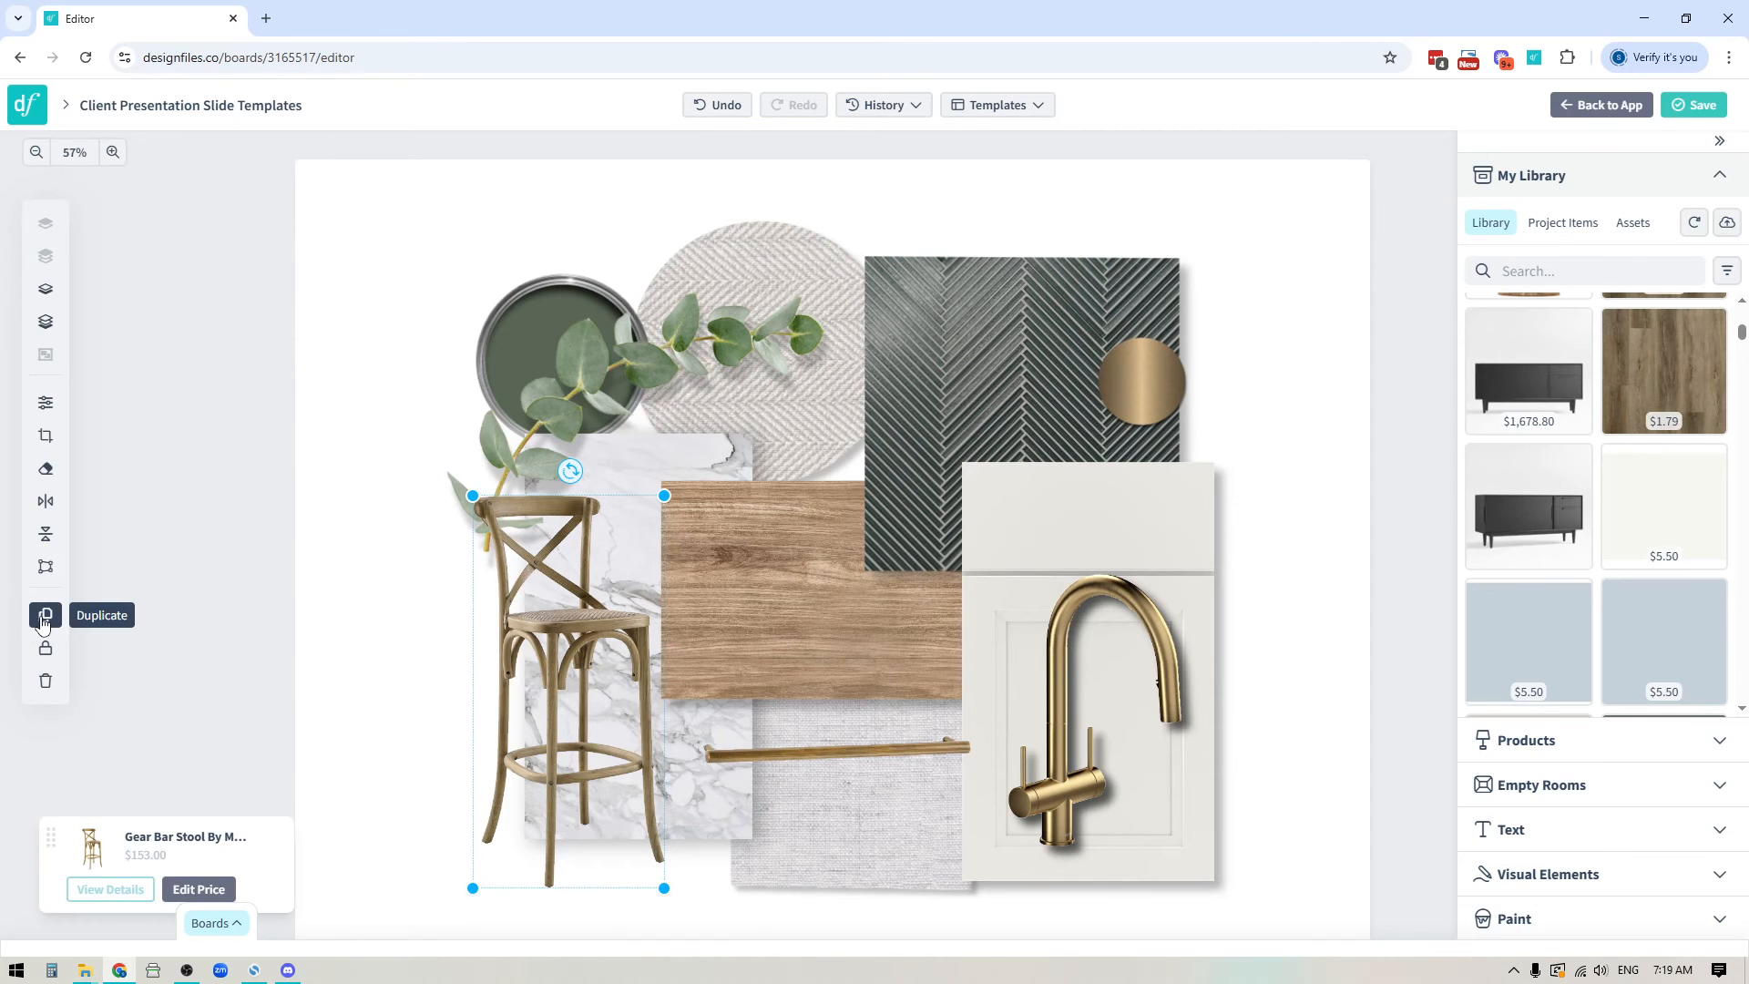
{"action": "left_click", "coordinate": [43, 617]}
{"action": "left_click_drag", "start_coordinate": [592, 628], "coordinate": [255, 567]}
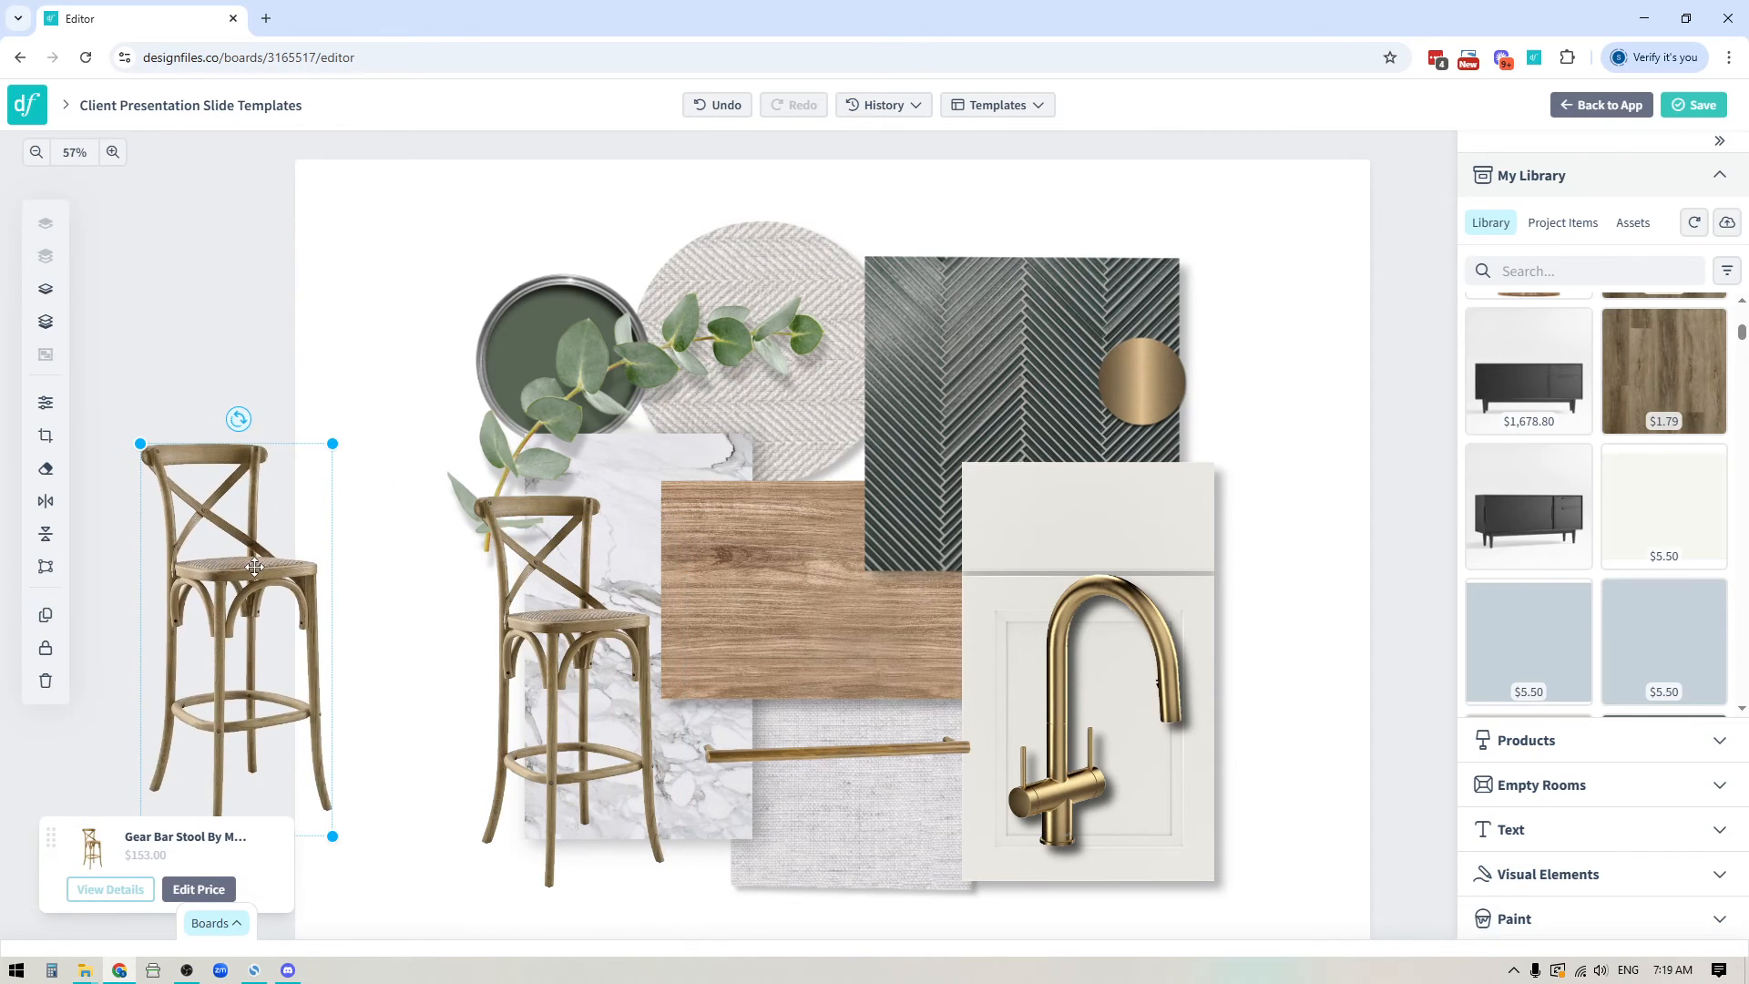
{"action": "key", "text": "Delete"}
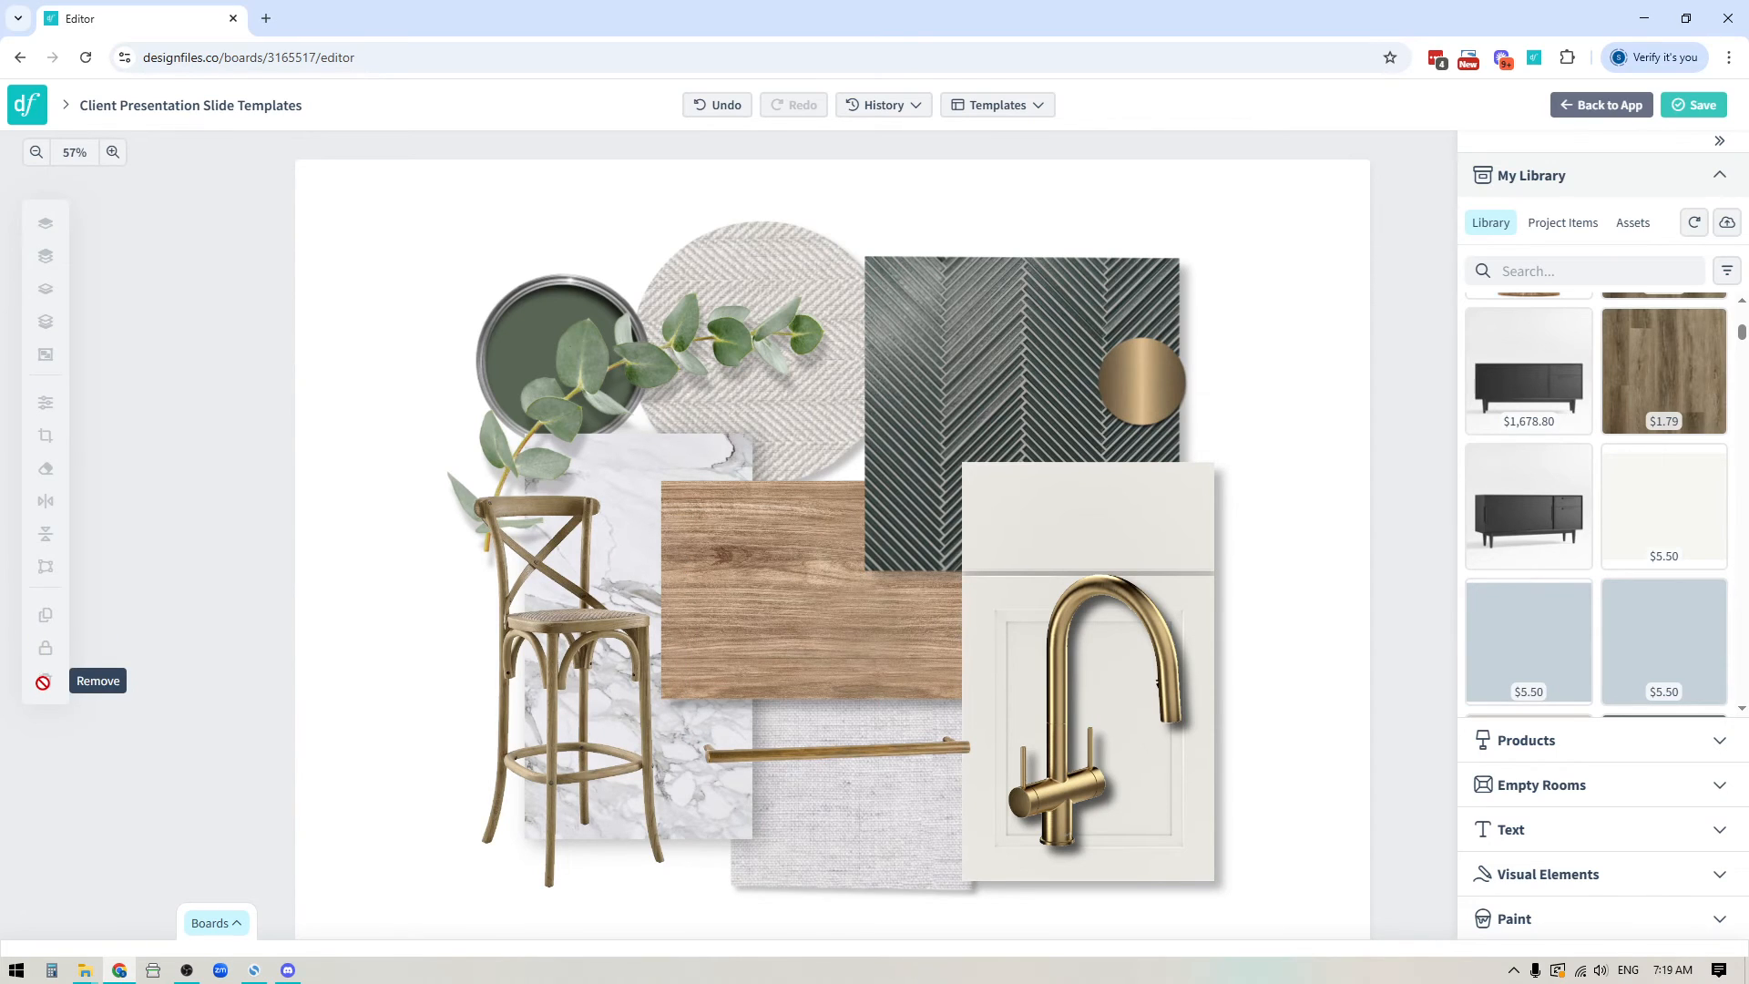
Lock the eucalyptus branch in place on the board.
{"action": "left_click", "coordinate": [583, 638]}
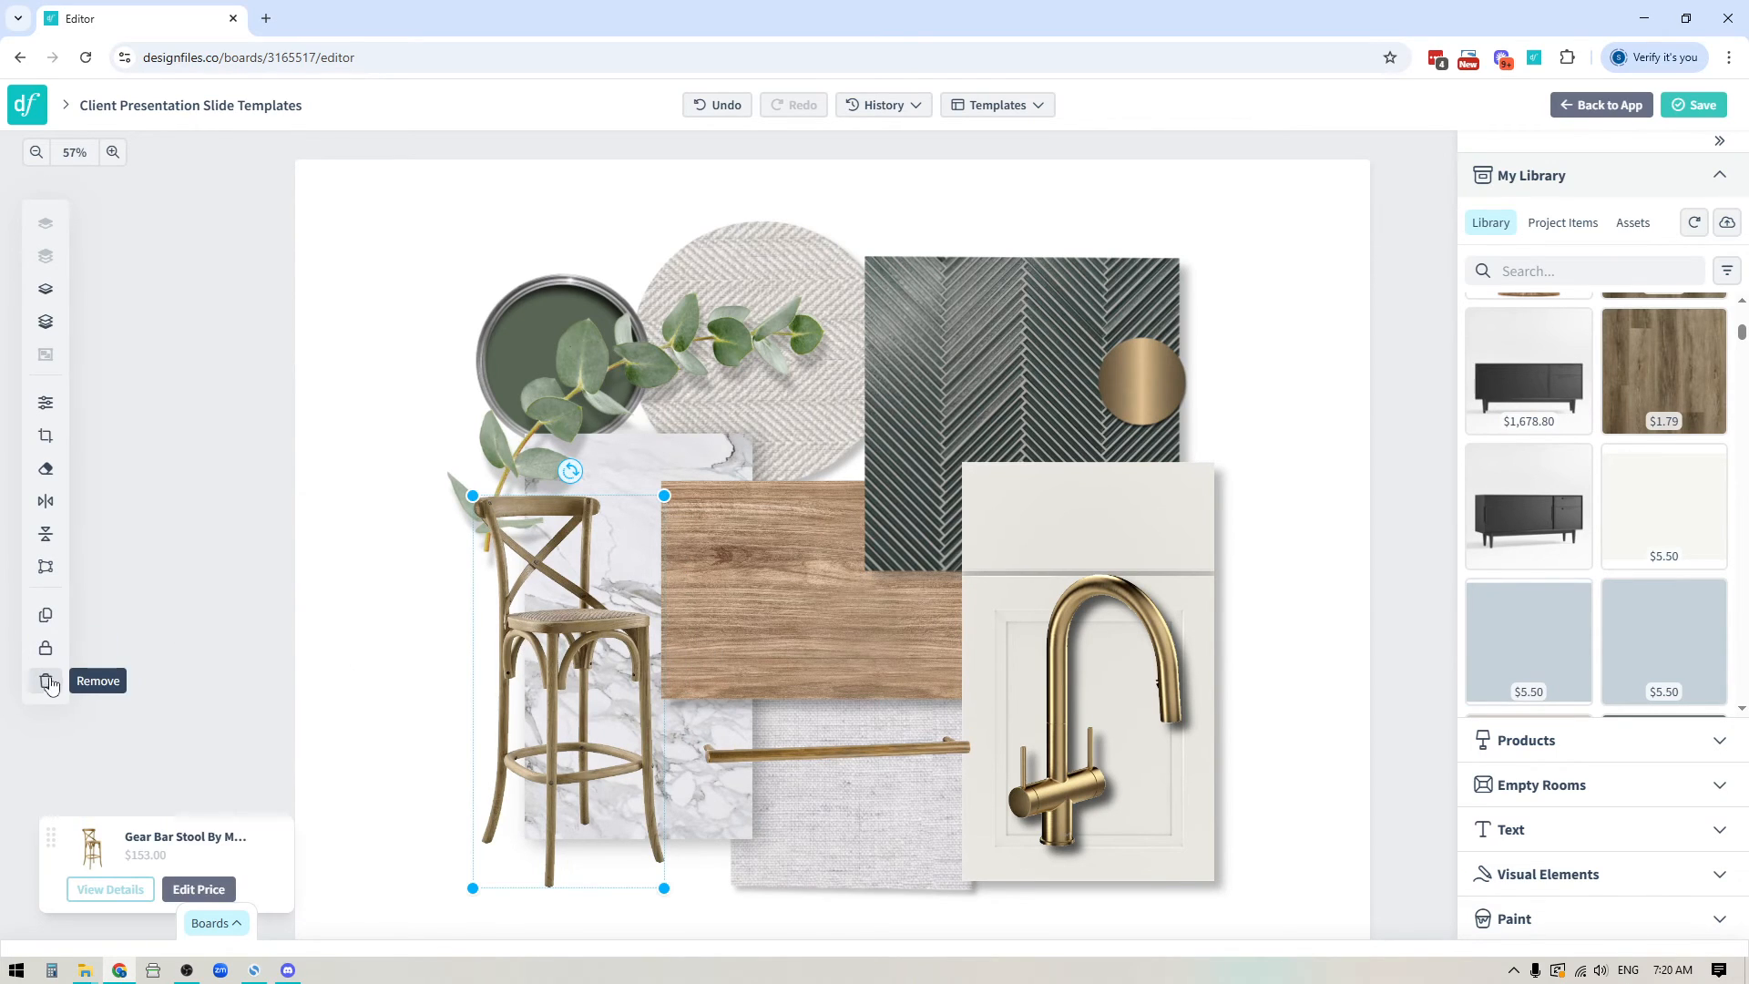
{"action": "left_click", "coordinate": [515, 333]}
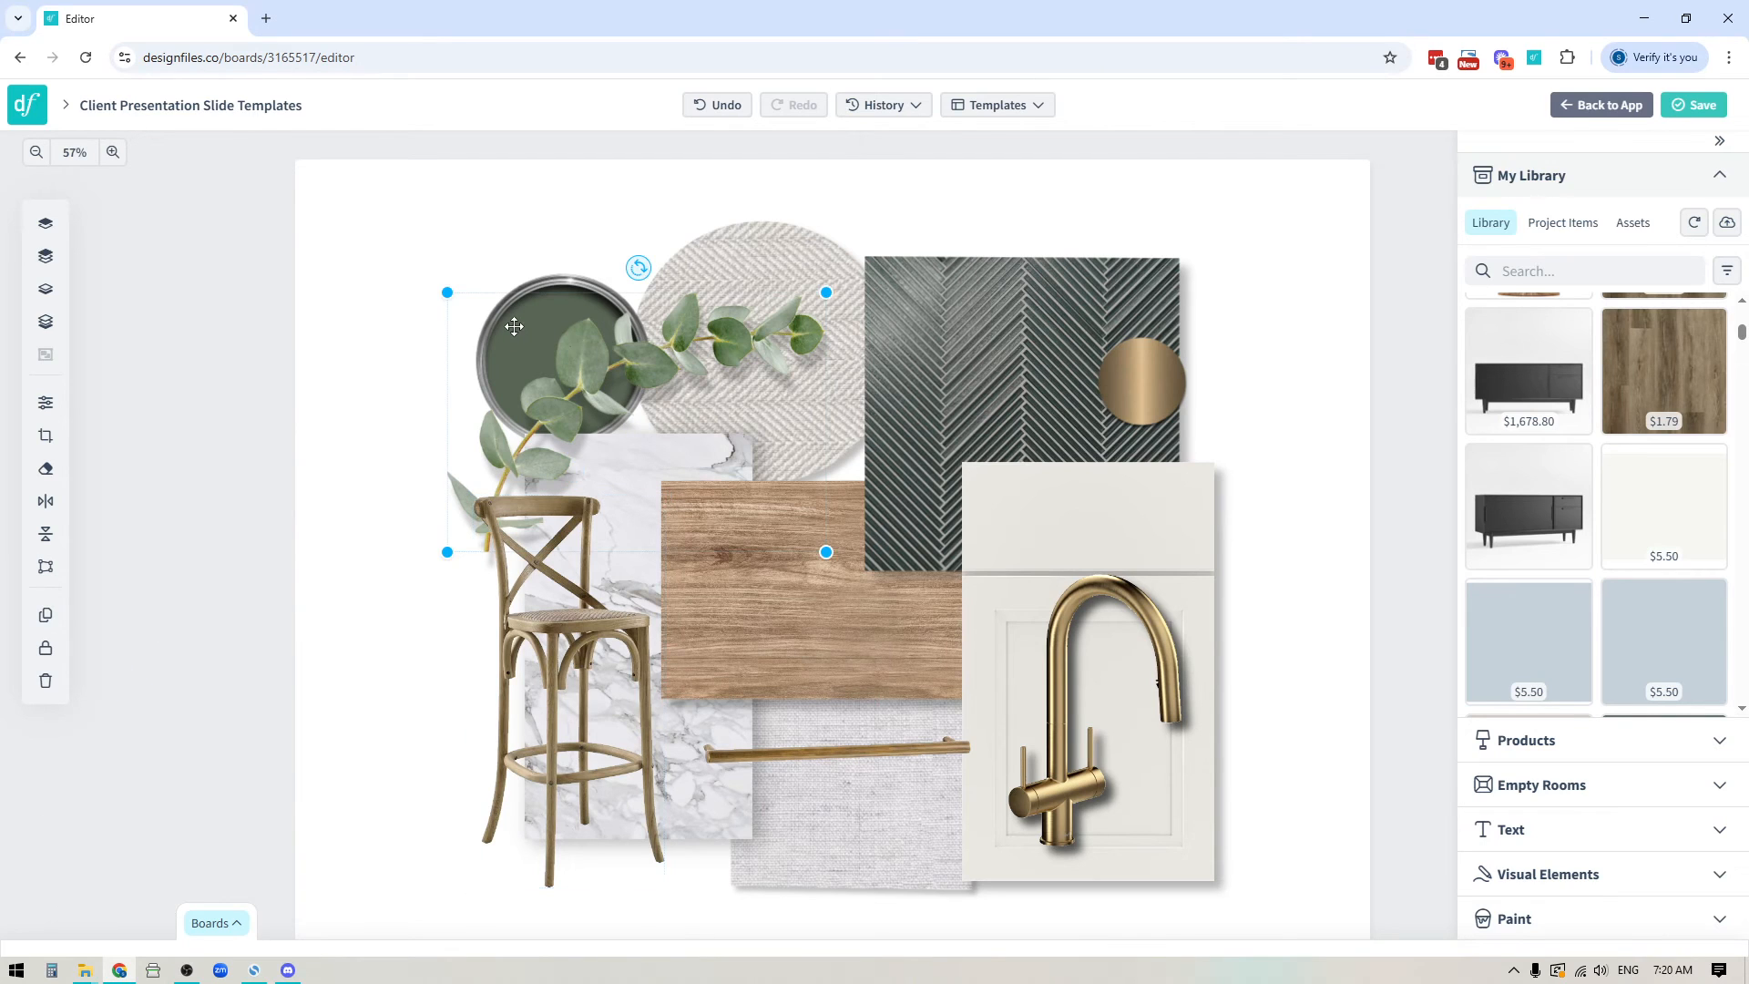
{"action": "left_click", "coordinate": [45, 647]}
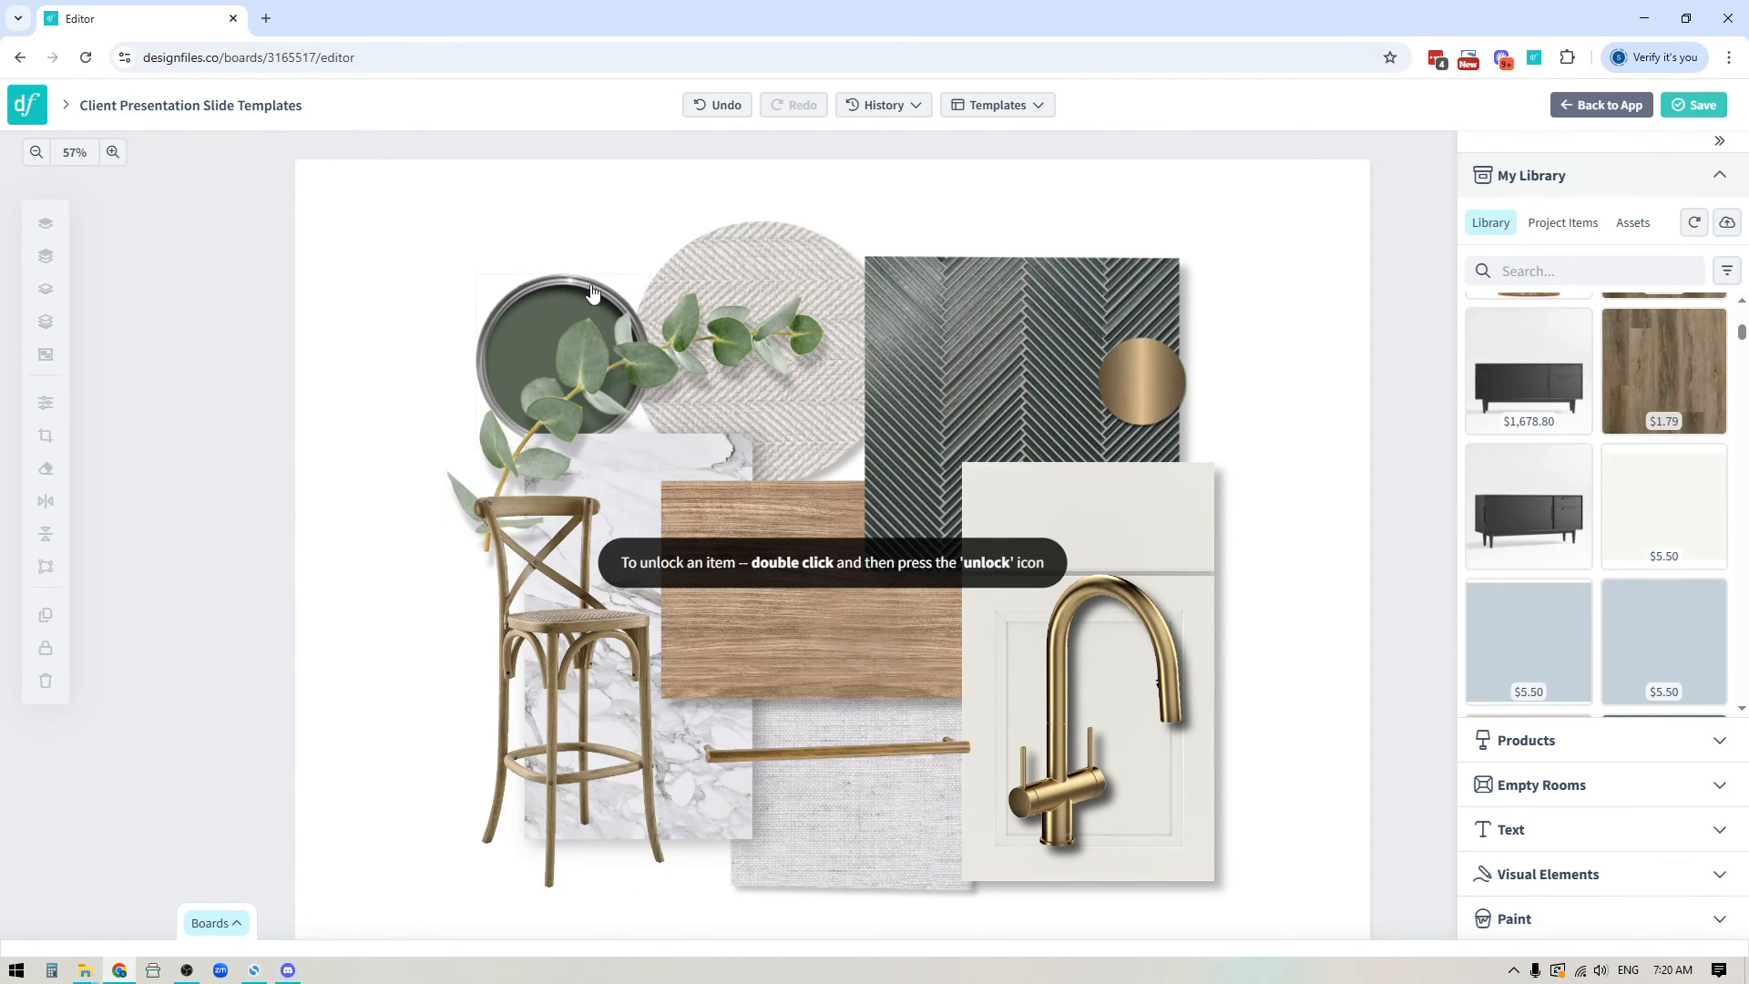
Zoom the board in and out repeatedly and pan the canvas to check the layout.
{"action": "left_click", "coordinate": [525, 635]}
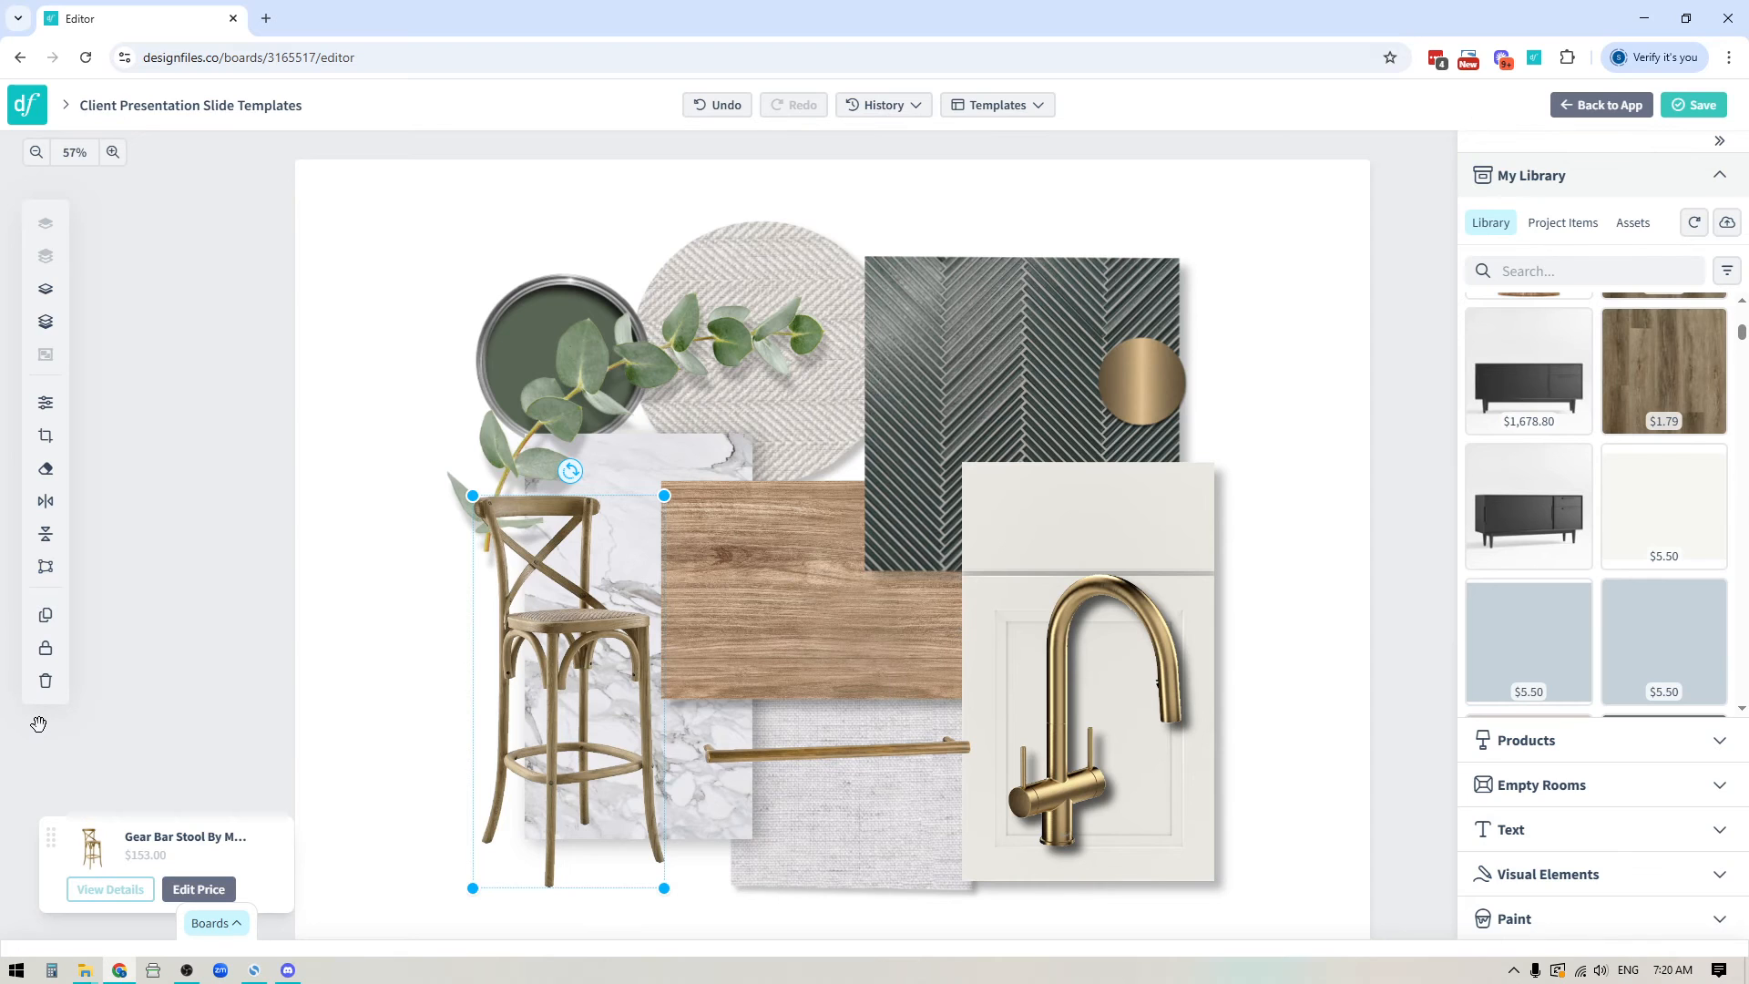
{"action": "left_click", "coordinate": [113, 155]}
{"action": "left_click", "coordinate": [113, 155]}
{"action": "left_click", "coordinate": [35, 155]}
{"action": "left_click", "coordinate": [35, 155]}
{"action": "left_click", "coordinate": [113, 153]}
{"action": "left_click", "coordinate": [113, 153]}
{"action": "left_click", "coordinate": [40, 155]}
{"action": "left_click", "coordinate": [40, 155]}
{"action": "left_click_drag", "start_coordinate": [218, 637], "coordinate": [270, 632]}
{"action": "left_click_drag", "start_coordinate": [152, 601], "coordinate": [156, 442]}
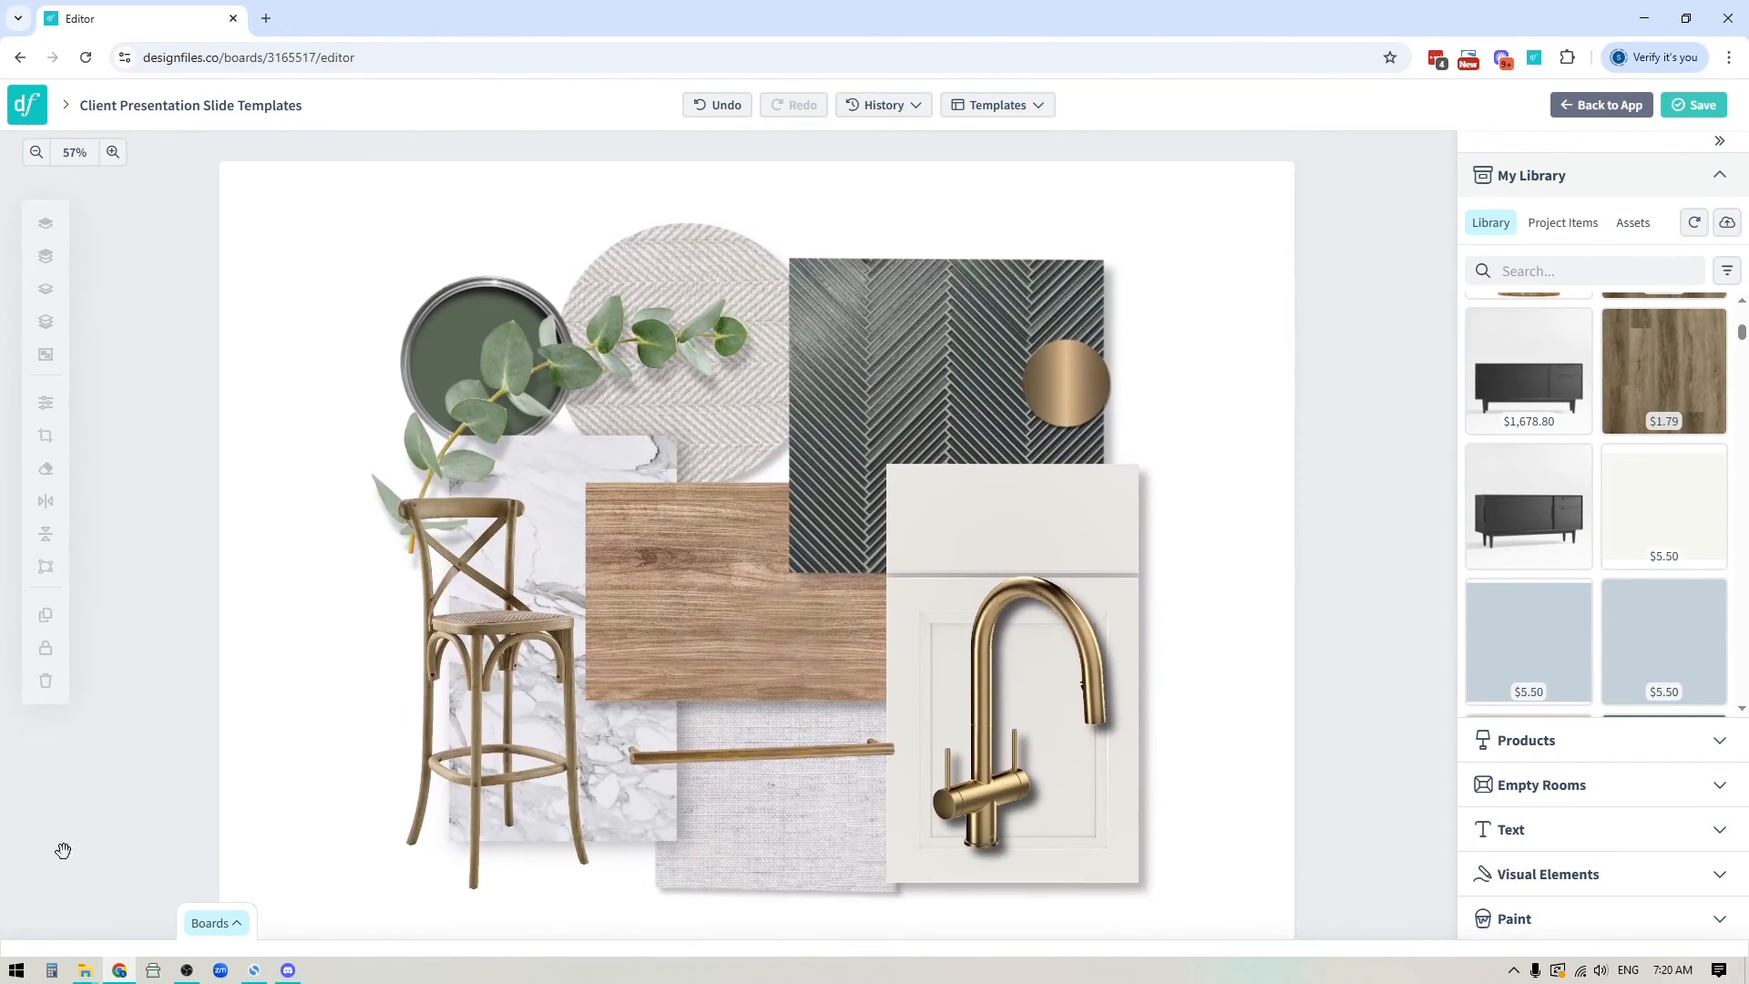
Move the bar stool's product information card aside and back to its corner, and deselect the stool.
{"action": "left_click", "coordinate": [501, 633]}
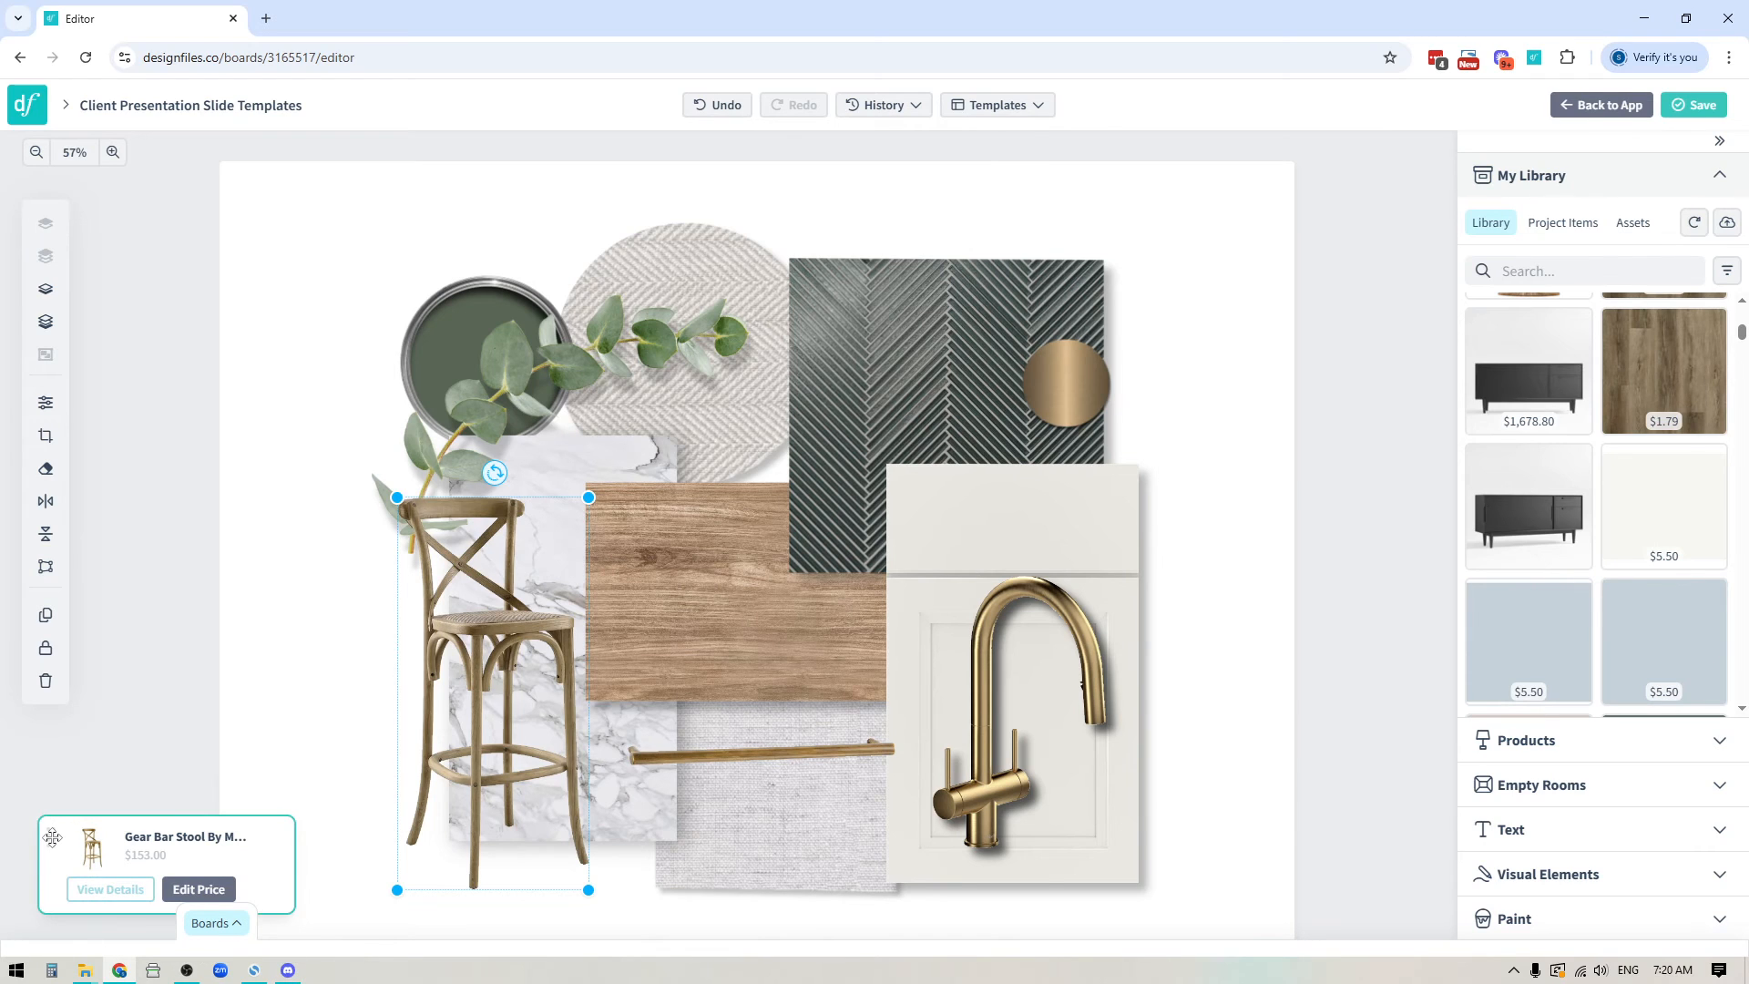
{"action": "left_click_drag", "start_coordinate": [52, 838], "coordinate": [131, 840]}
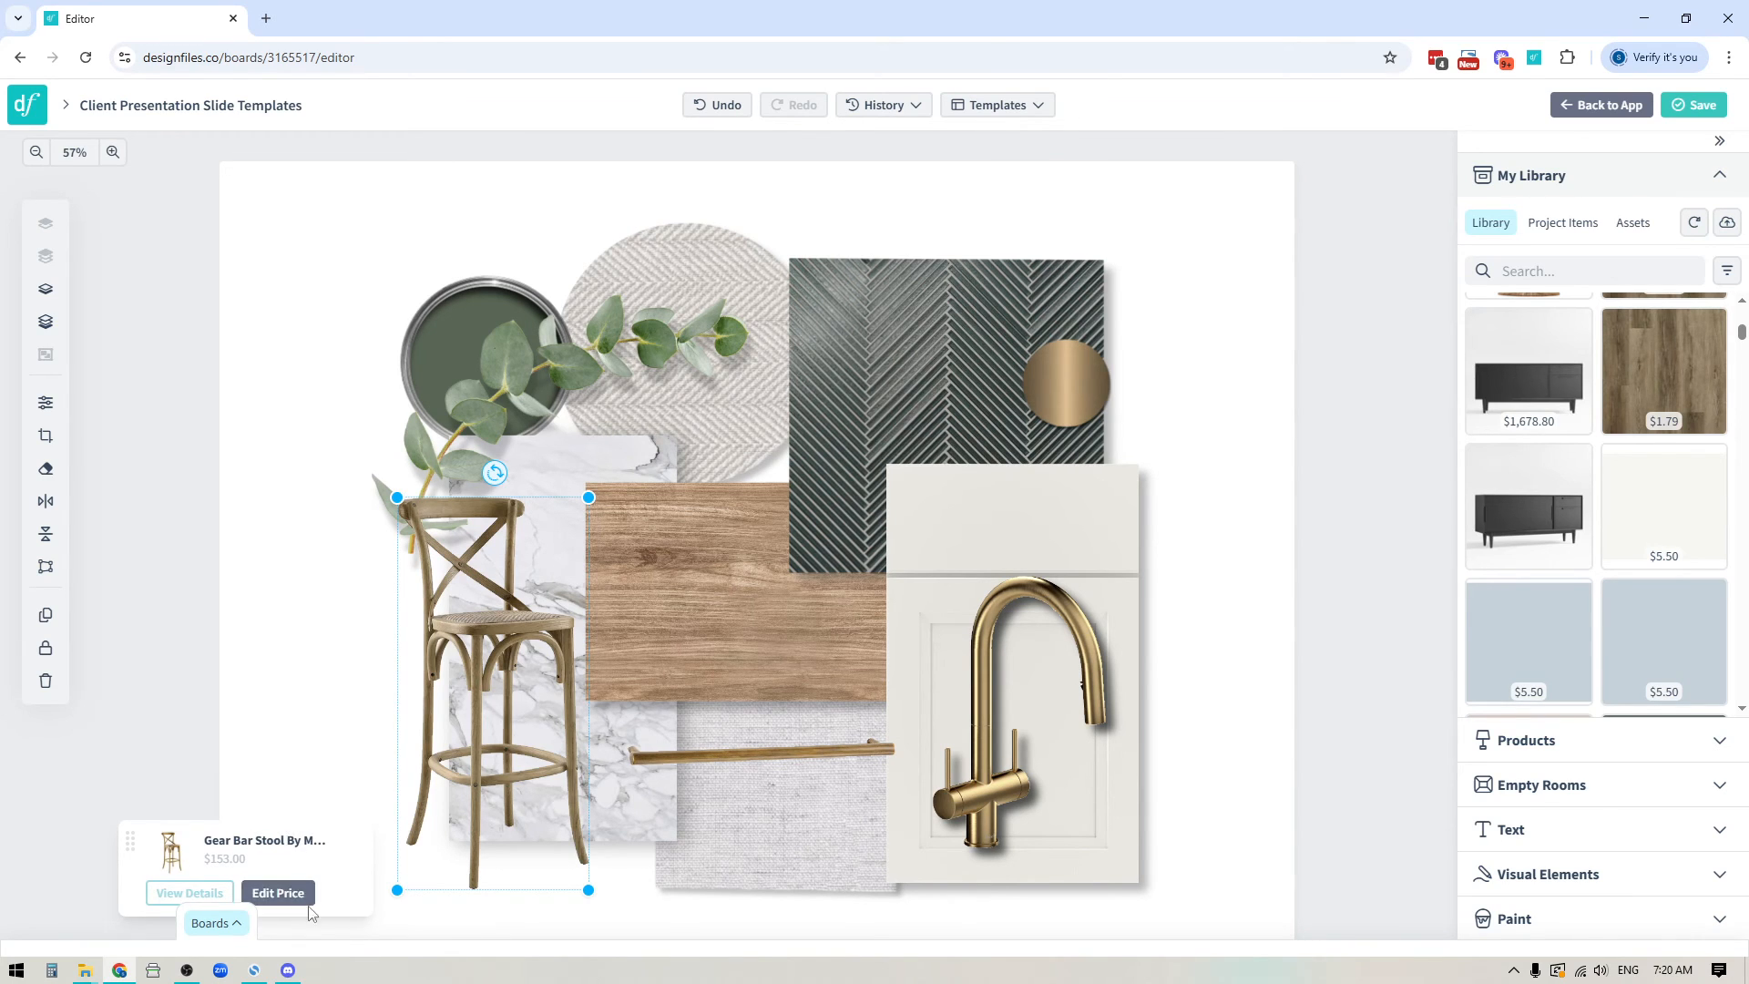
{"action": "mouse_move", "coordinate": [129, 757]}
{"action": "left_mouse_down"}
{"action": "mouse_move", "coordinate": [390, 605]}
{"action": "mouse_move", "coordinate": [113, 617]}
{"action": "mouse_move", "coordinate": [203, 691]}
{"action": "mouse_move", "coordinate": [126, 735]}
{"action": "left_mouse_up"}
{"action": "left_click", "coordinate": [497, 592]}
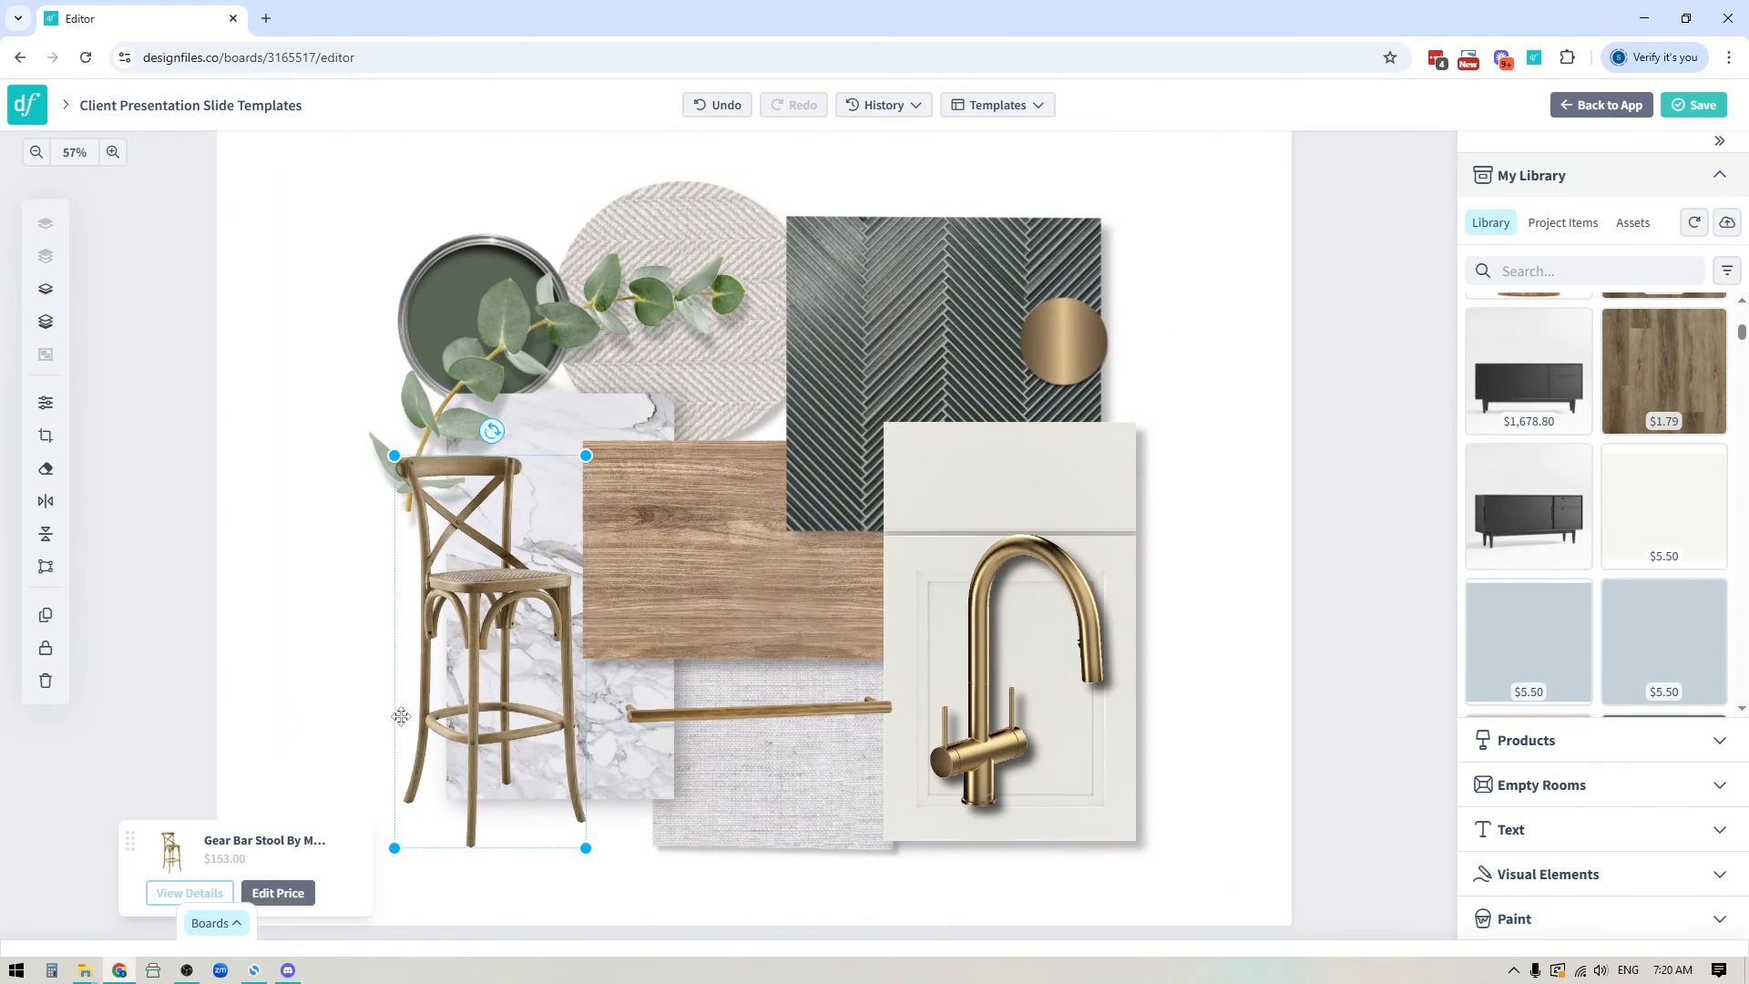
{"action": "left_click_drag", "start_coordinate": [134, 852], "coordinate": [44, 849]}
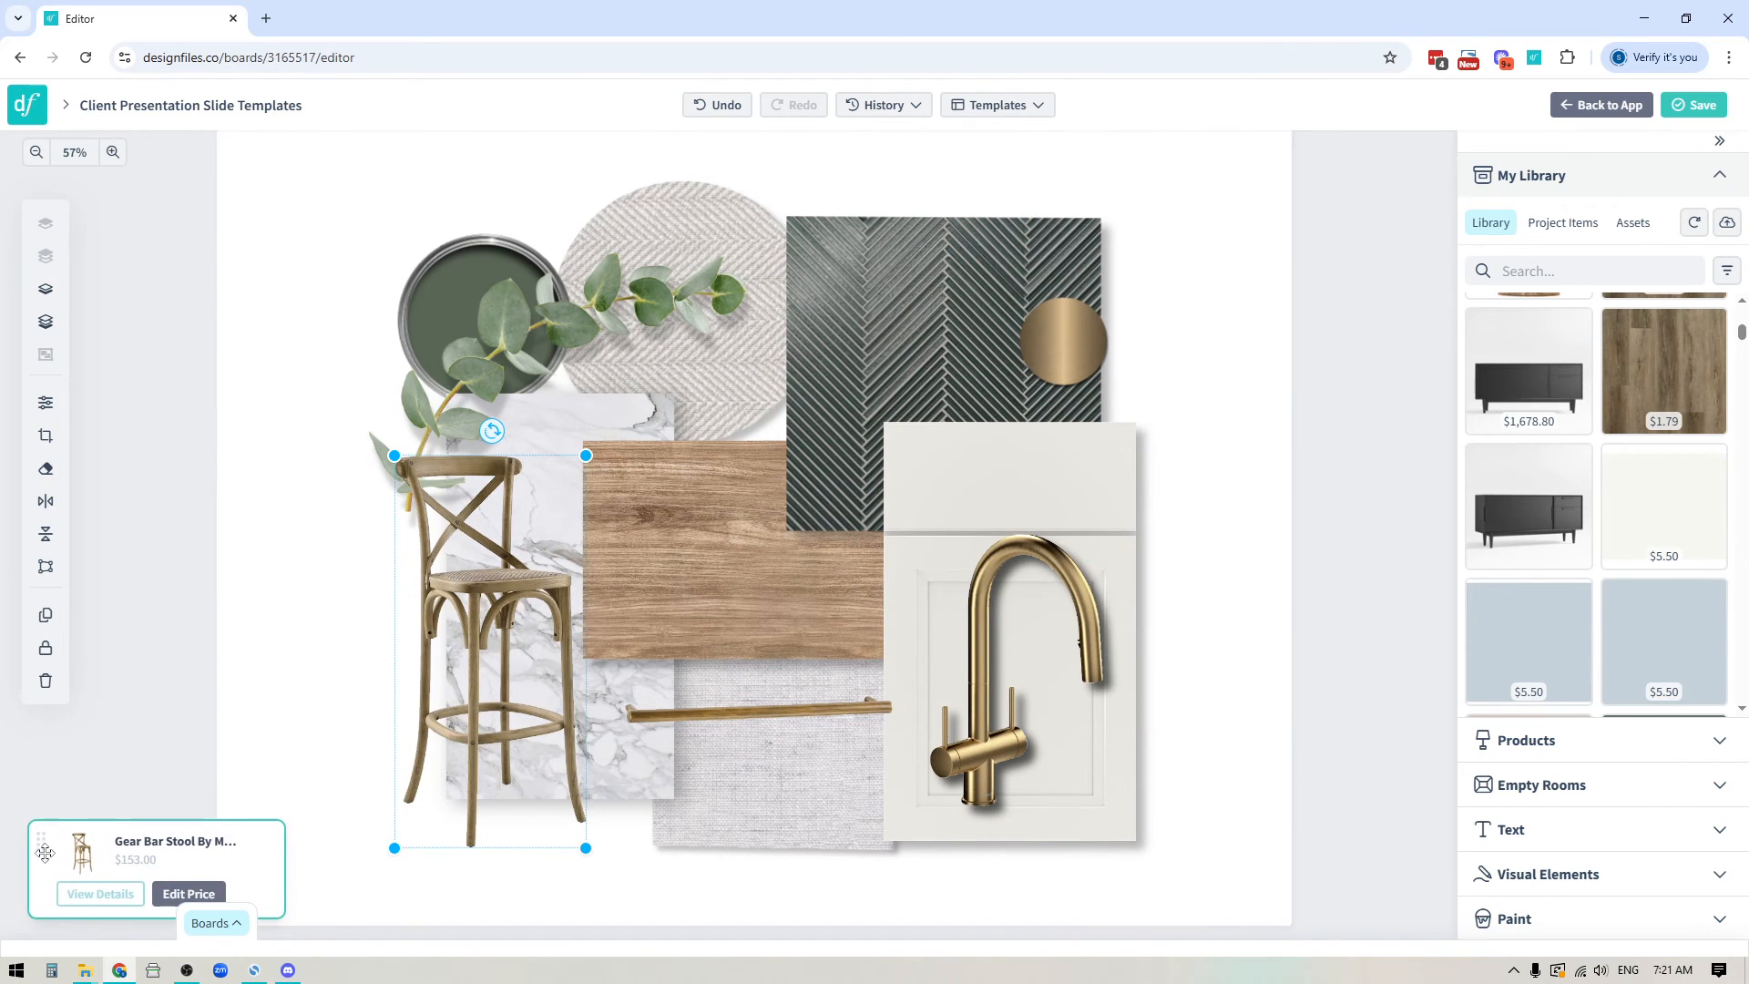
{"action": "left_click", "coordinate": [314, 363]}
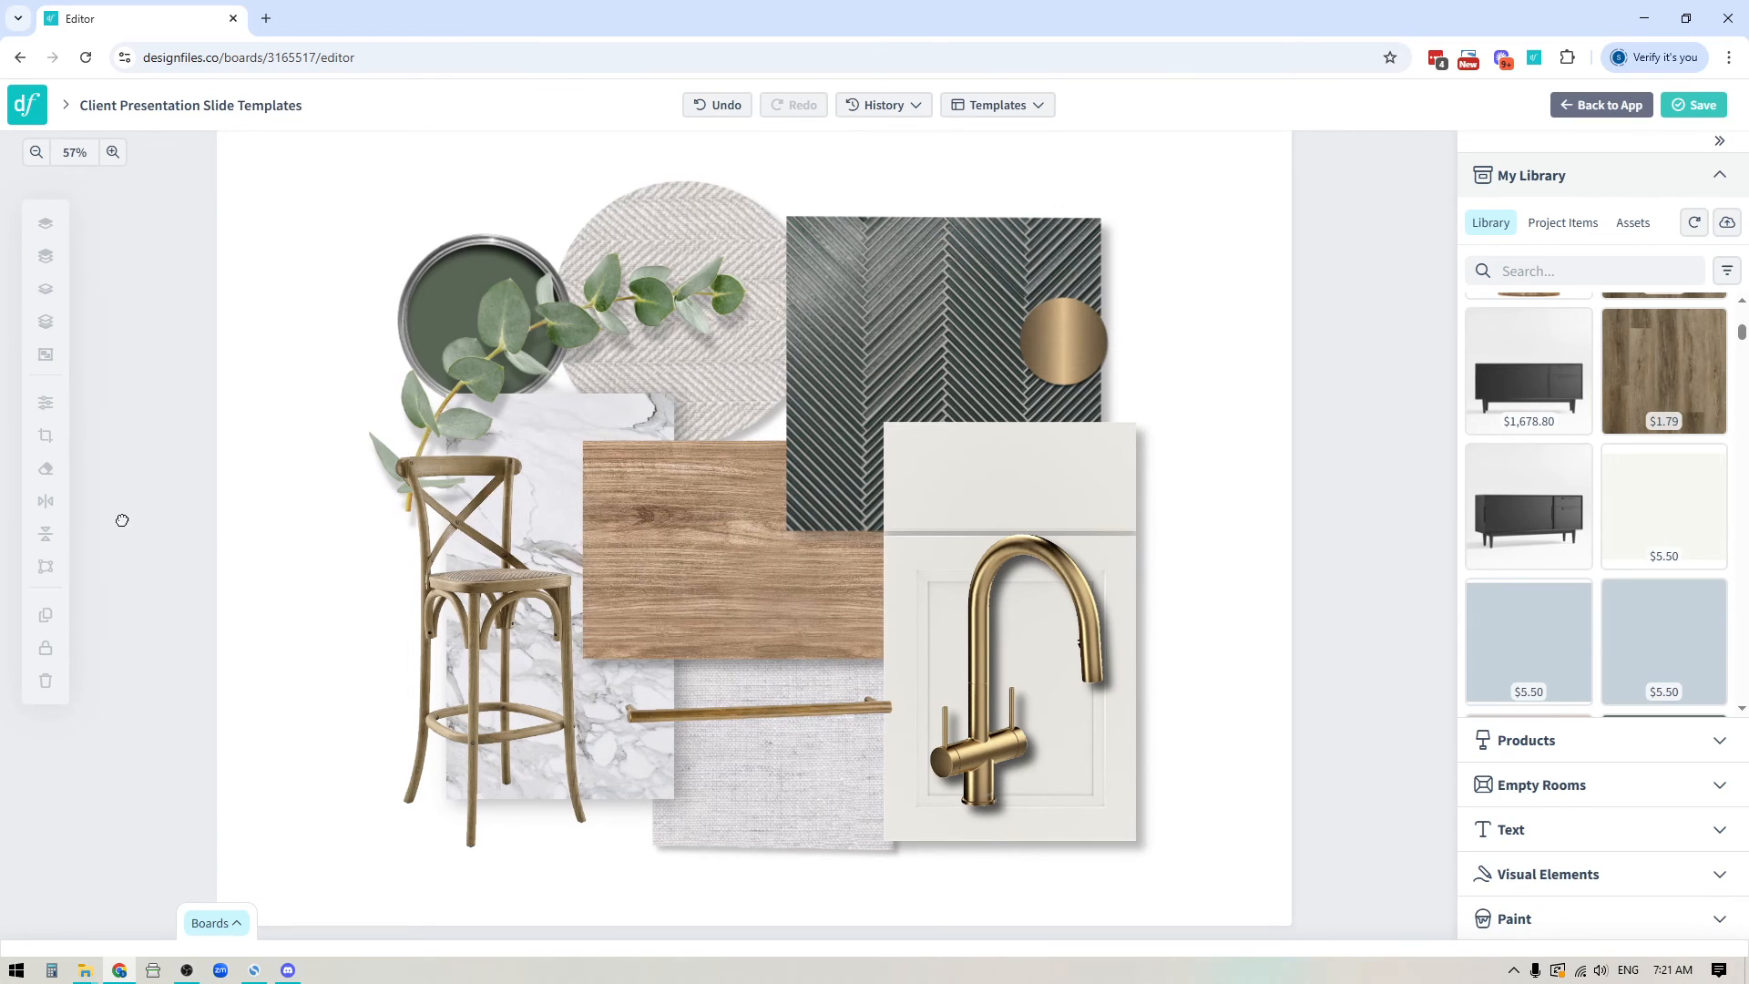
{"action": "left_click_drag", "start_coordinate": [121, 520], "coordinate": [171, 544]}
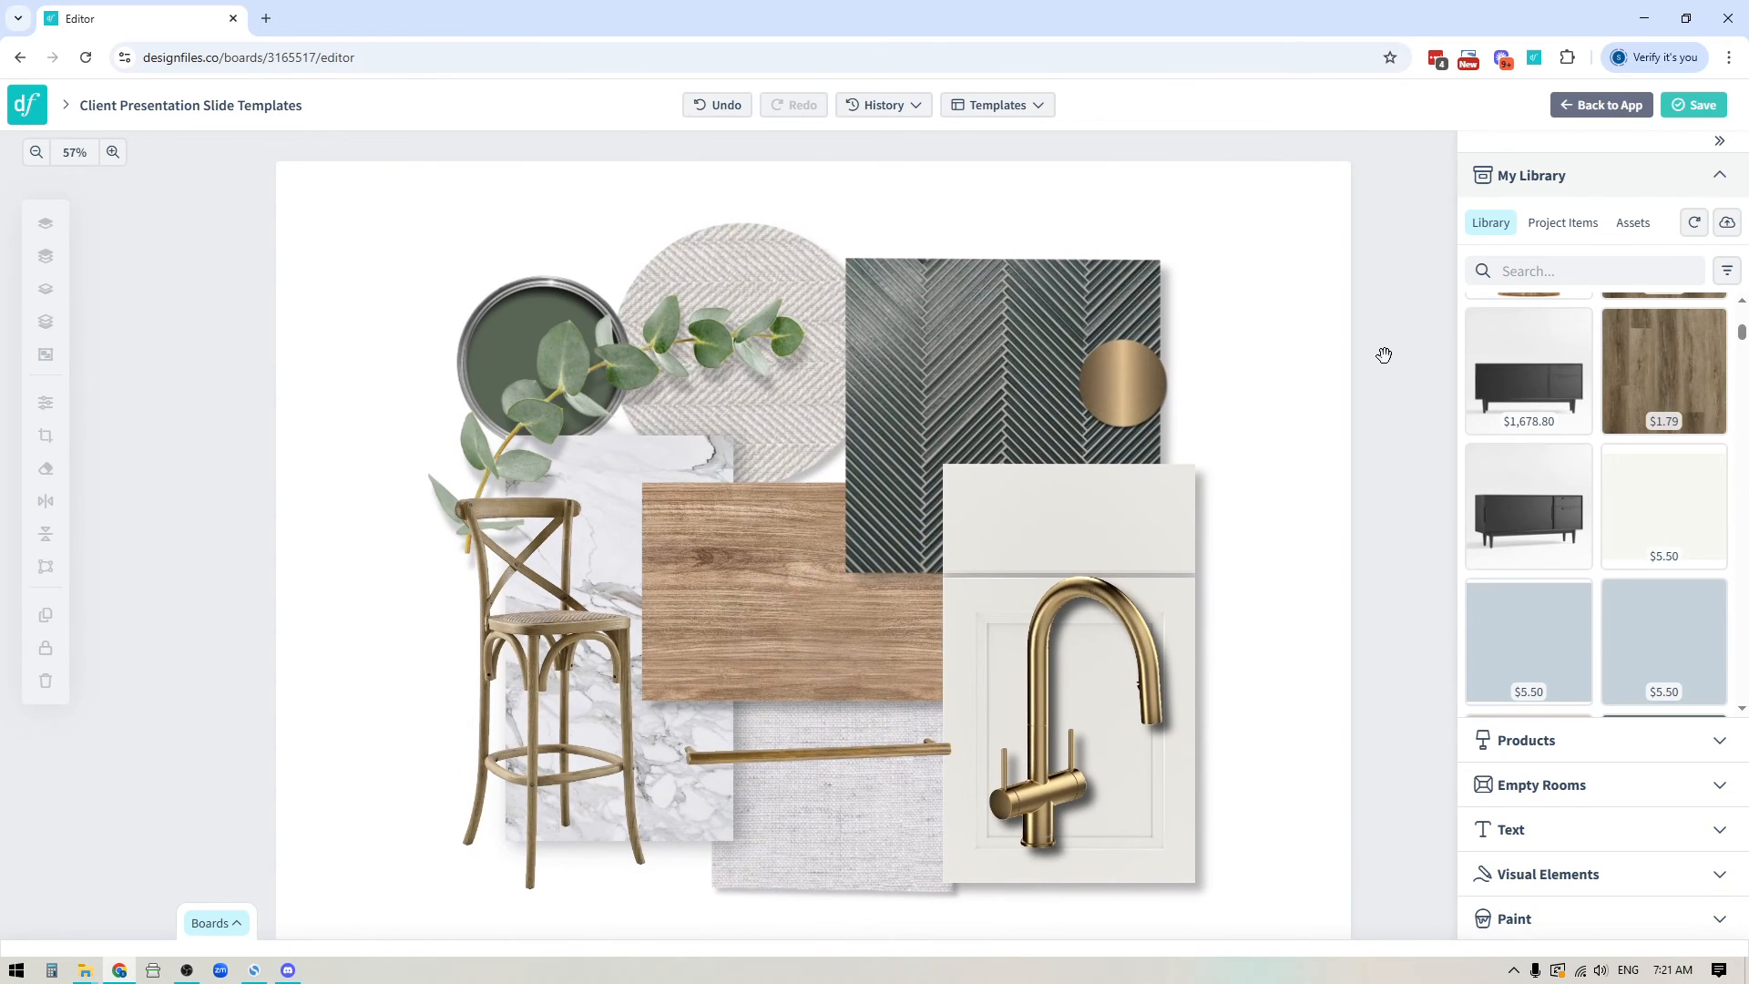
Browse the Library, Project Items and Assets collections in My Library.
{"action": "left_click", "coordinate": [1719, 175]}
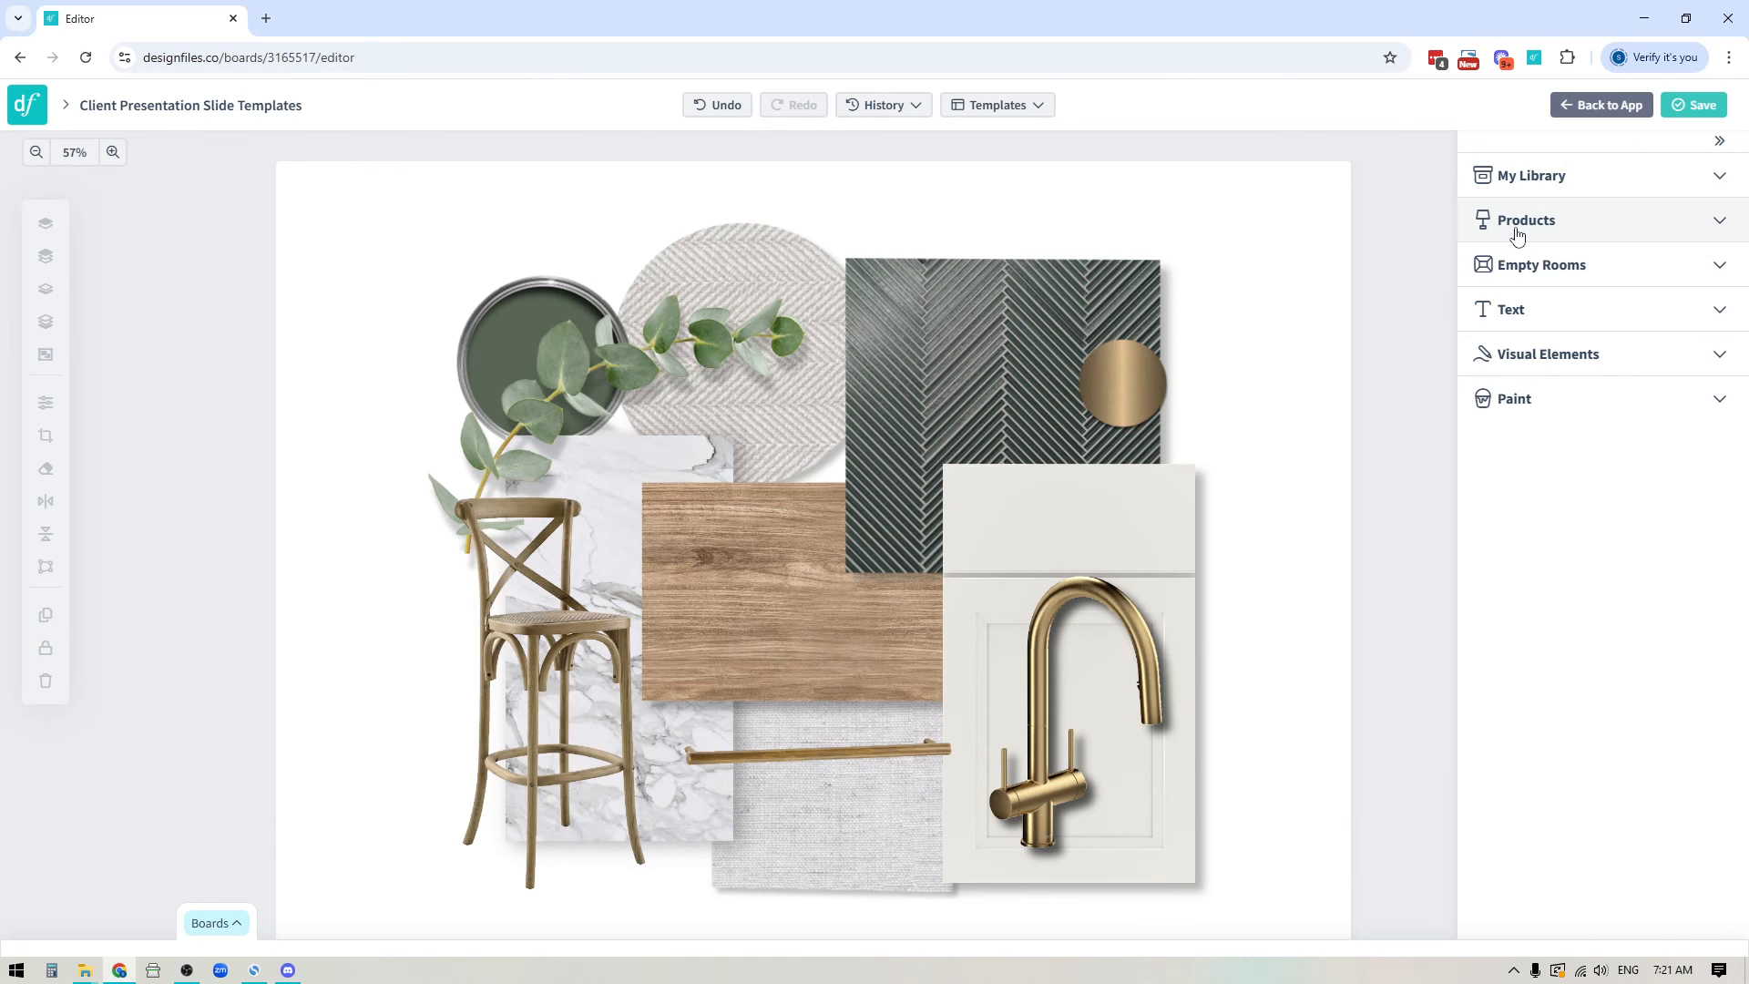
{"action": "left_click", "coordinate": [1520, 180]}
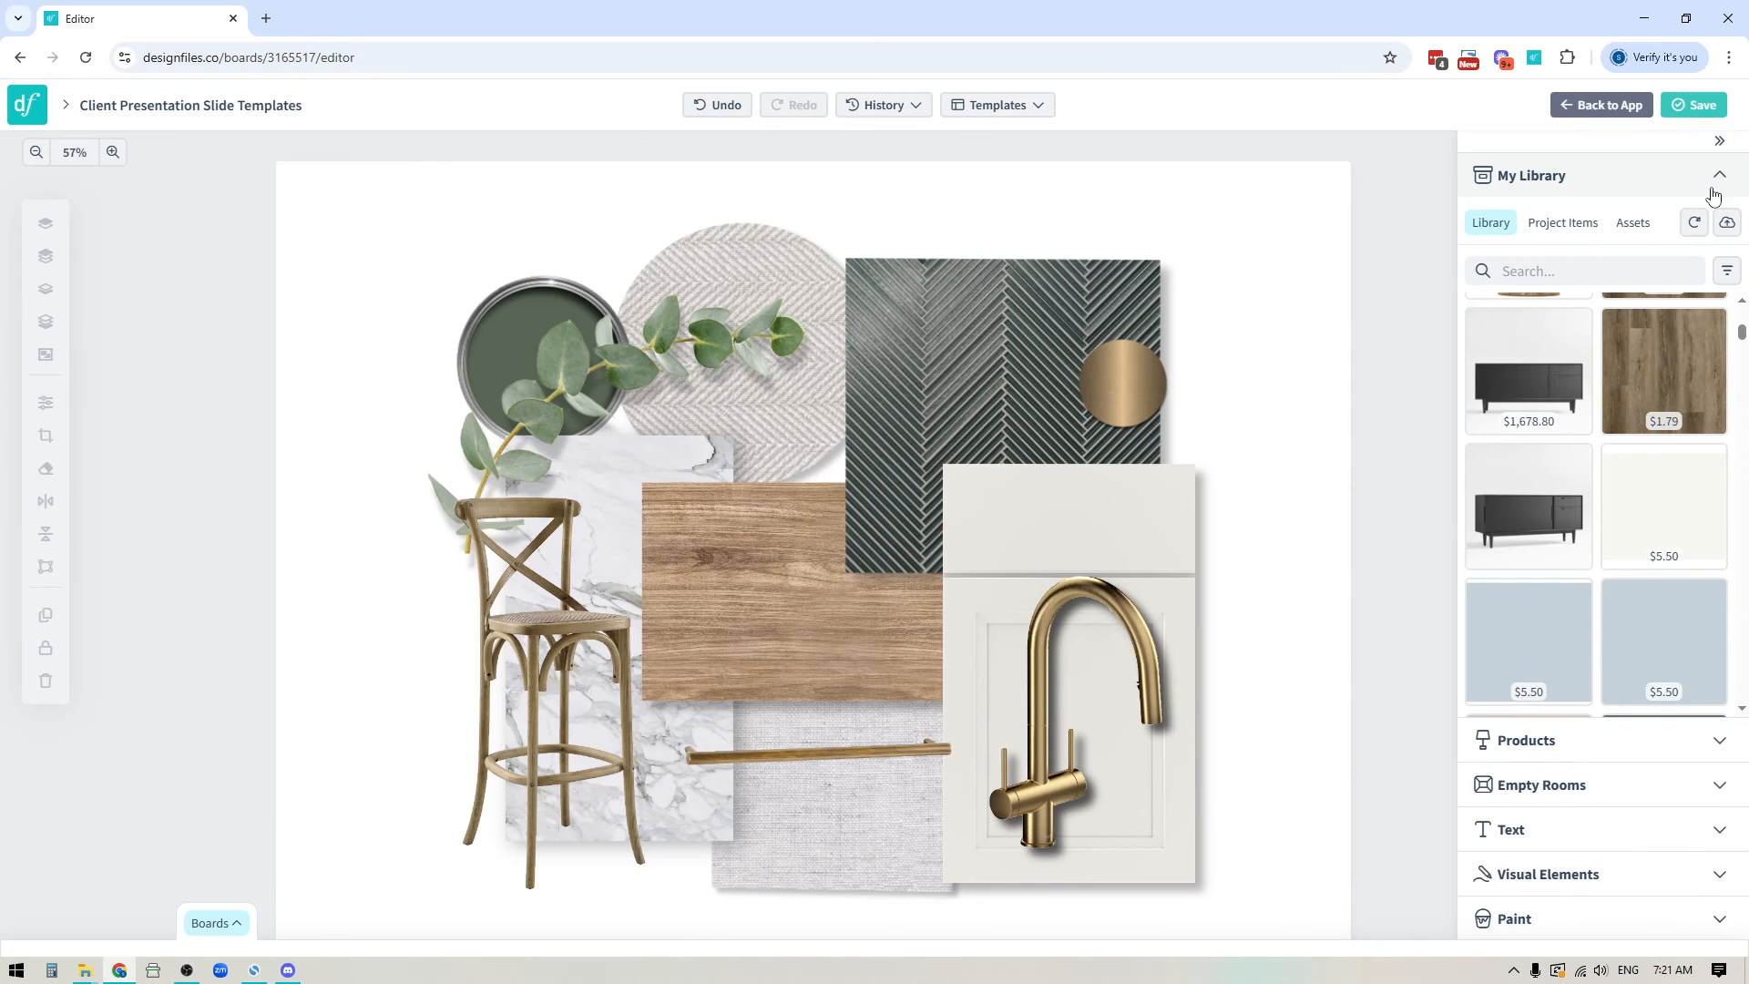
{"action": "scroll", "coordinate": [1575, 469], "scroll_direction": "up", "scroll_amount": 5}
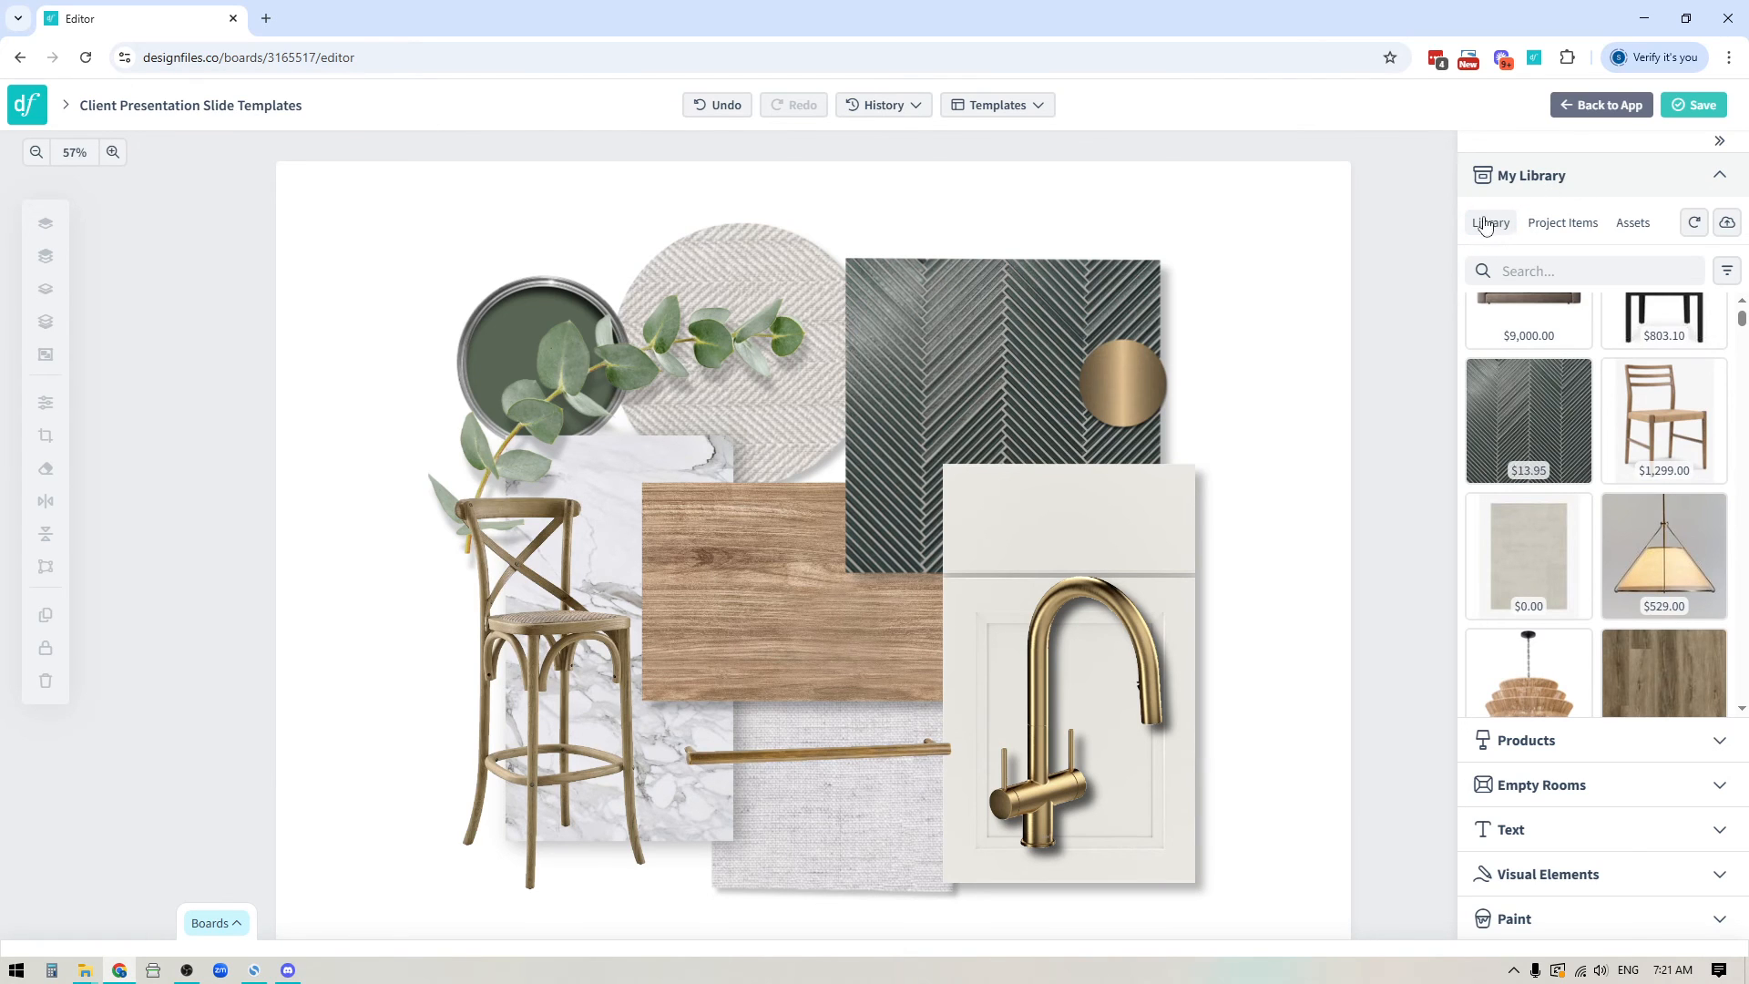
{"action": "left_click", "coordinate": [1563, 223]}
{"action": "left_click", "coordinate": [1633, 222]}
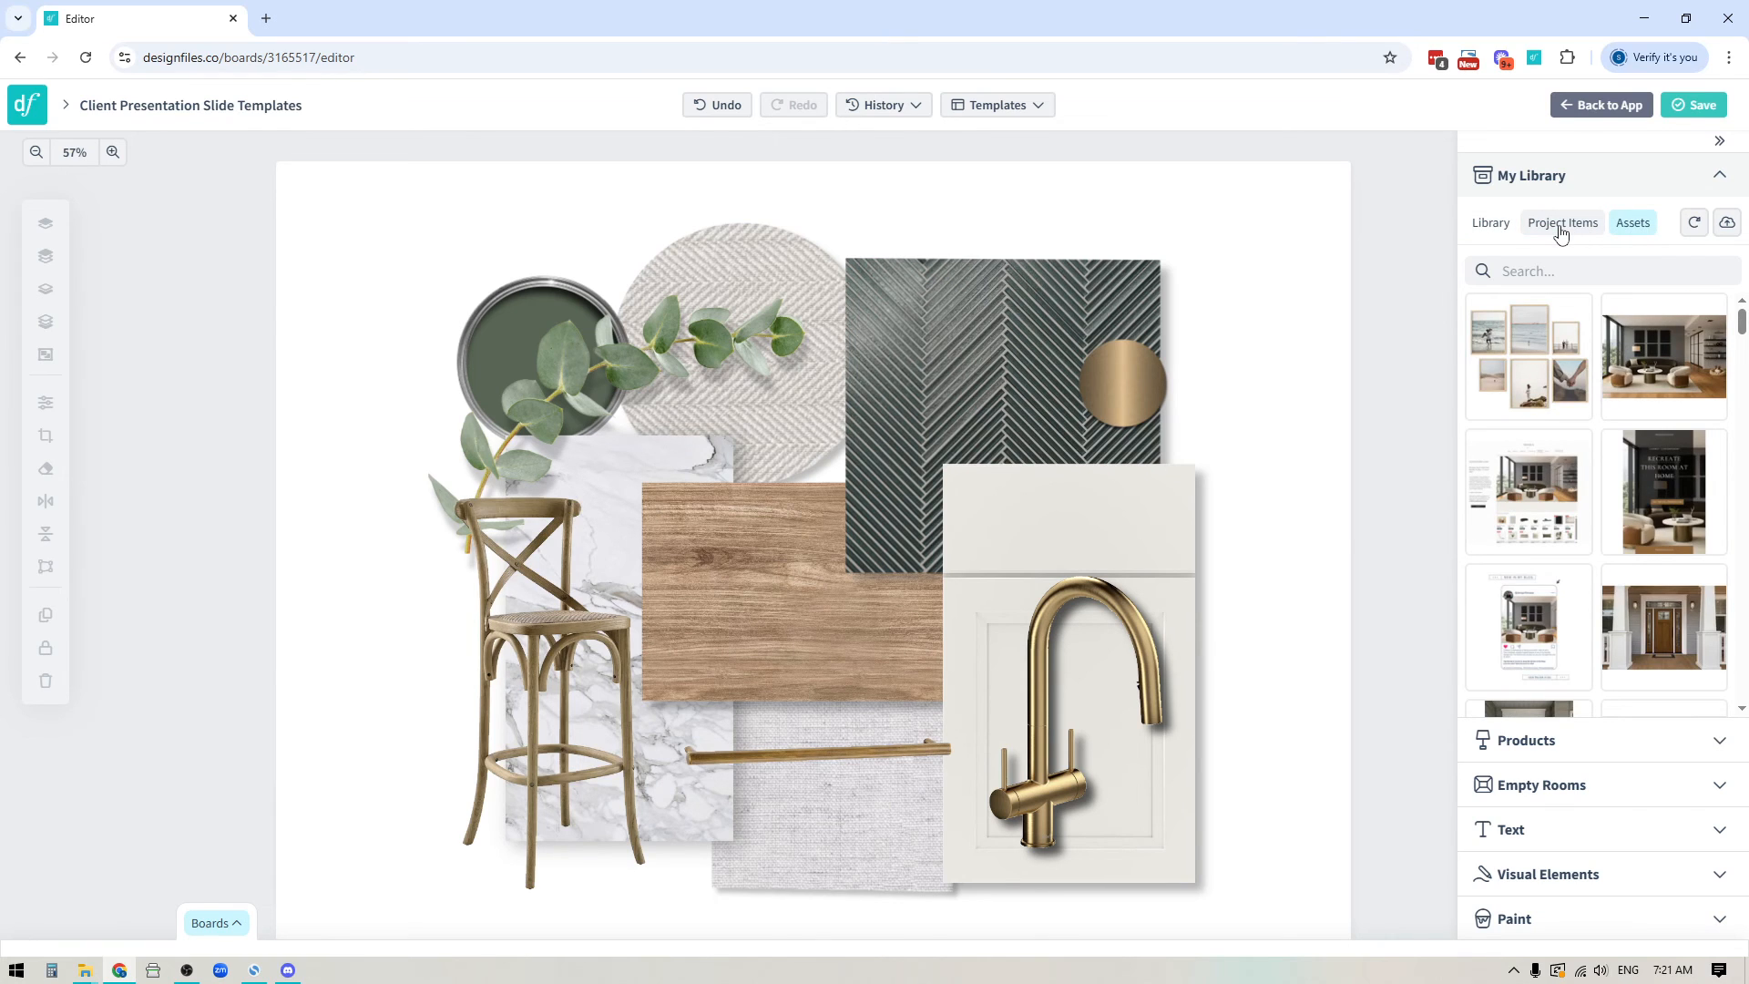
{"action": "left_click", "coordinate": [1719, 175]}
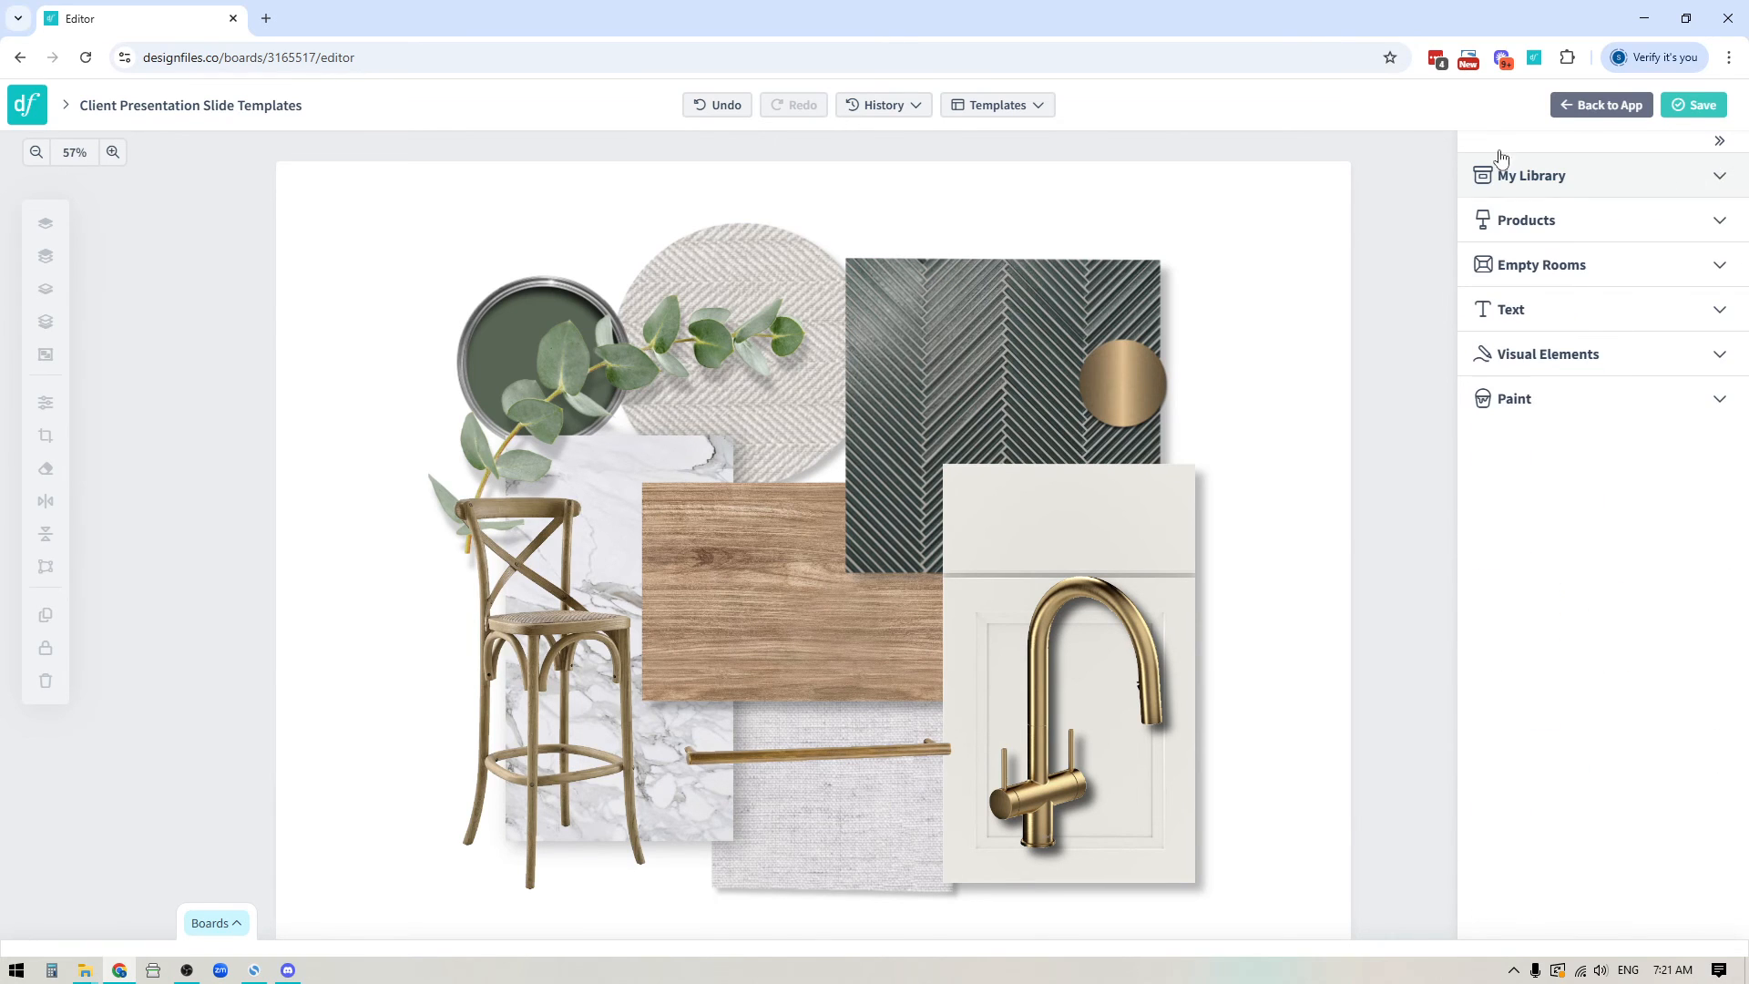
Browse the Products catalogue and look through the vendors available for filtering.
{"action": "left_click", "coordinate": [1529, 221]}
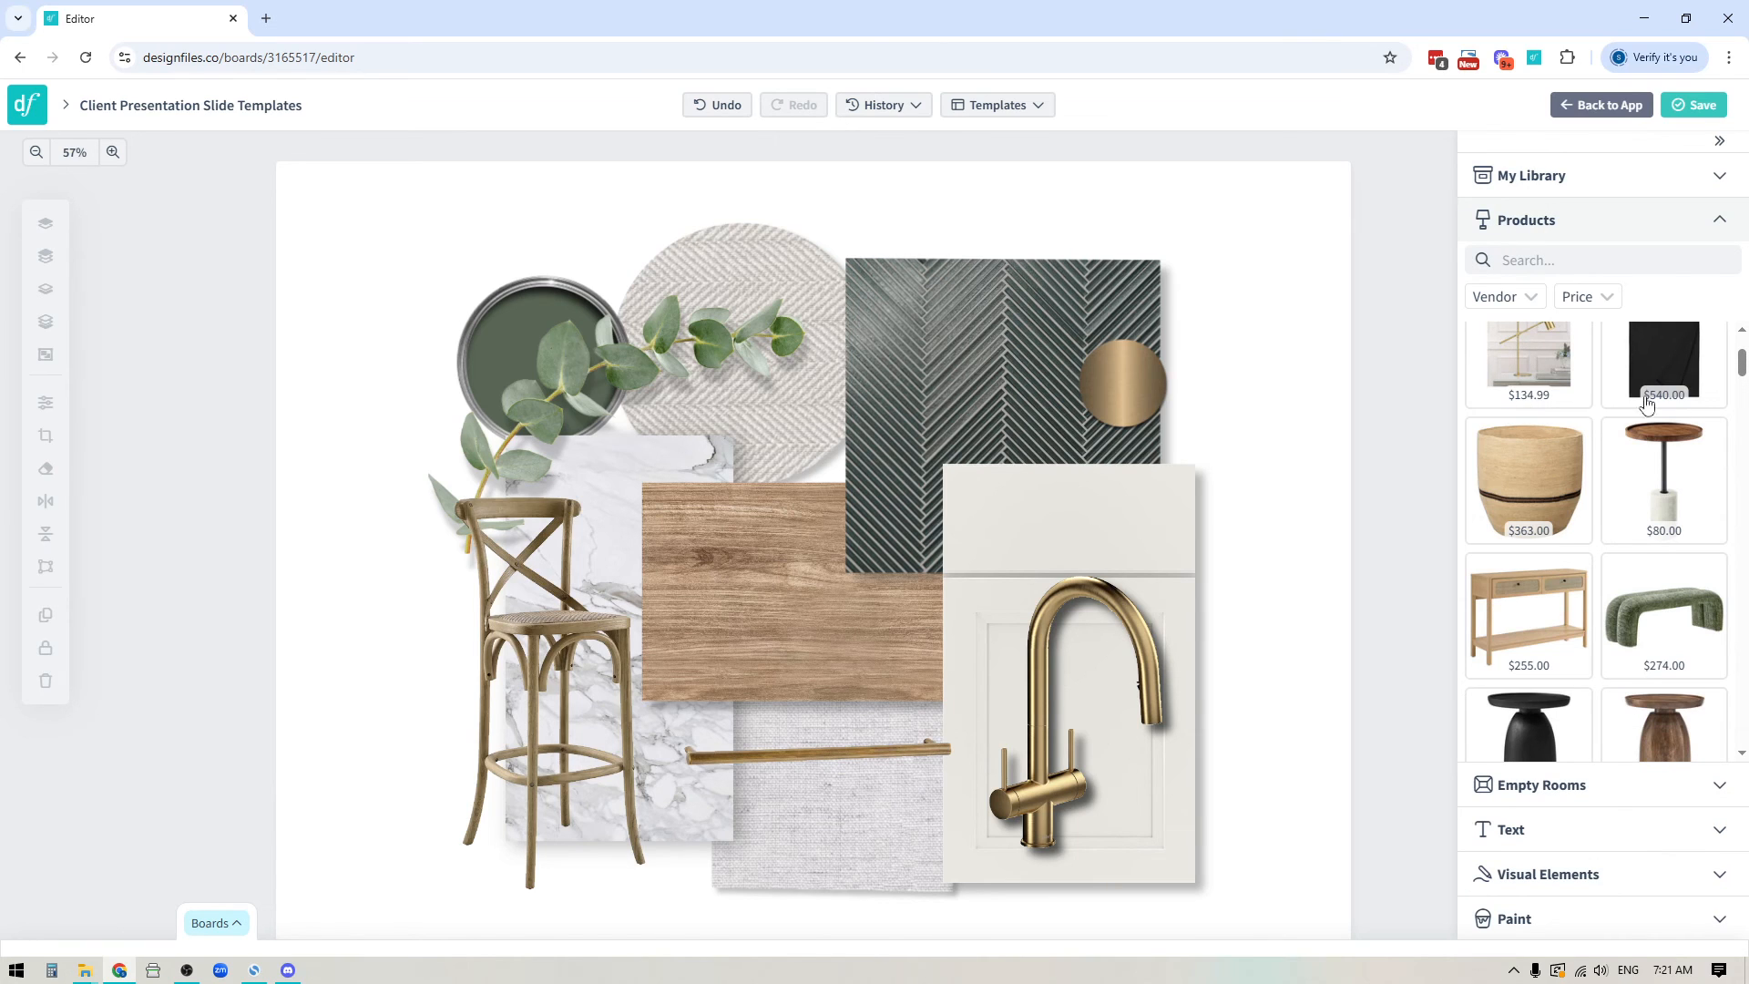
{"action": "mouse_move", "coordinate": [1590, 635]}
{"action": "left_click", "coordinate": [1536, 304]}
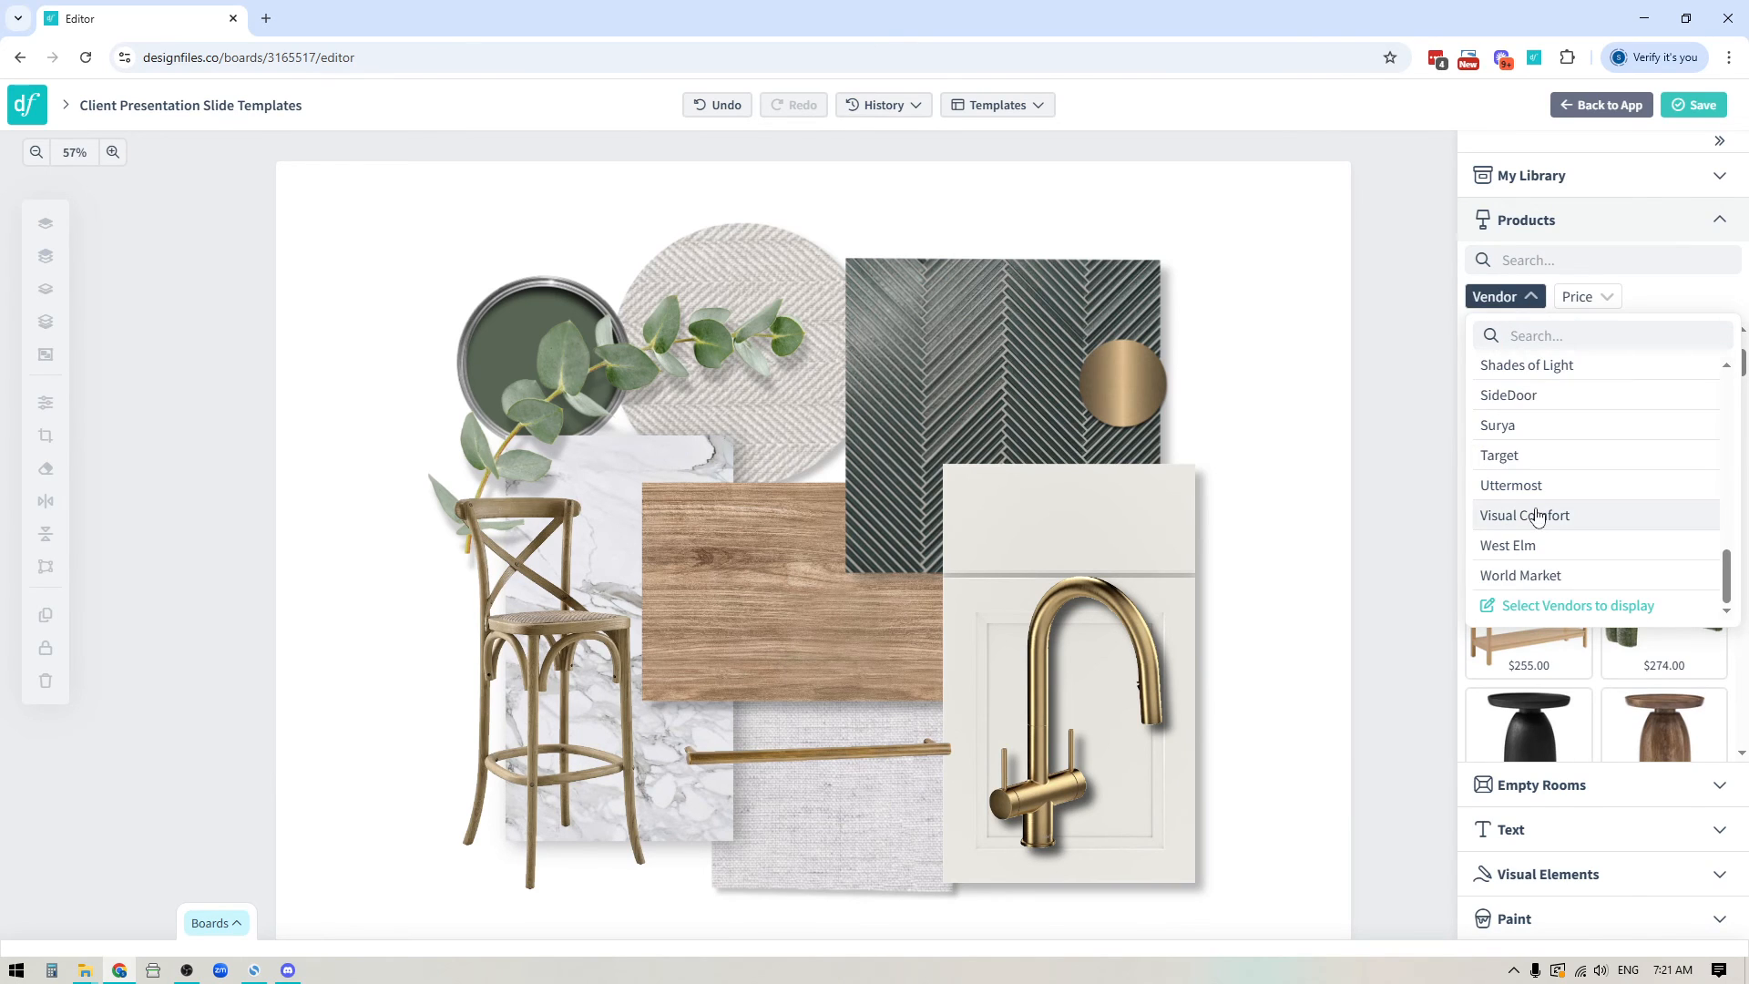
{"action": "scroll", "coordinate": [1539, 512], "scroll_direction": "up", "scroll_amount": 10}
{"action": "scroll", "coordinate": [1536, 517], "scroll_direction": "down", "scroll_amount": 2}
{"action": "scroll", "coordinate": [1537, 516], "scroll_direction": "down", "scroll_amount": 8}
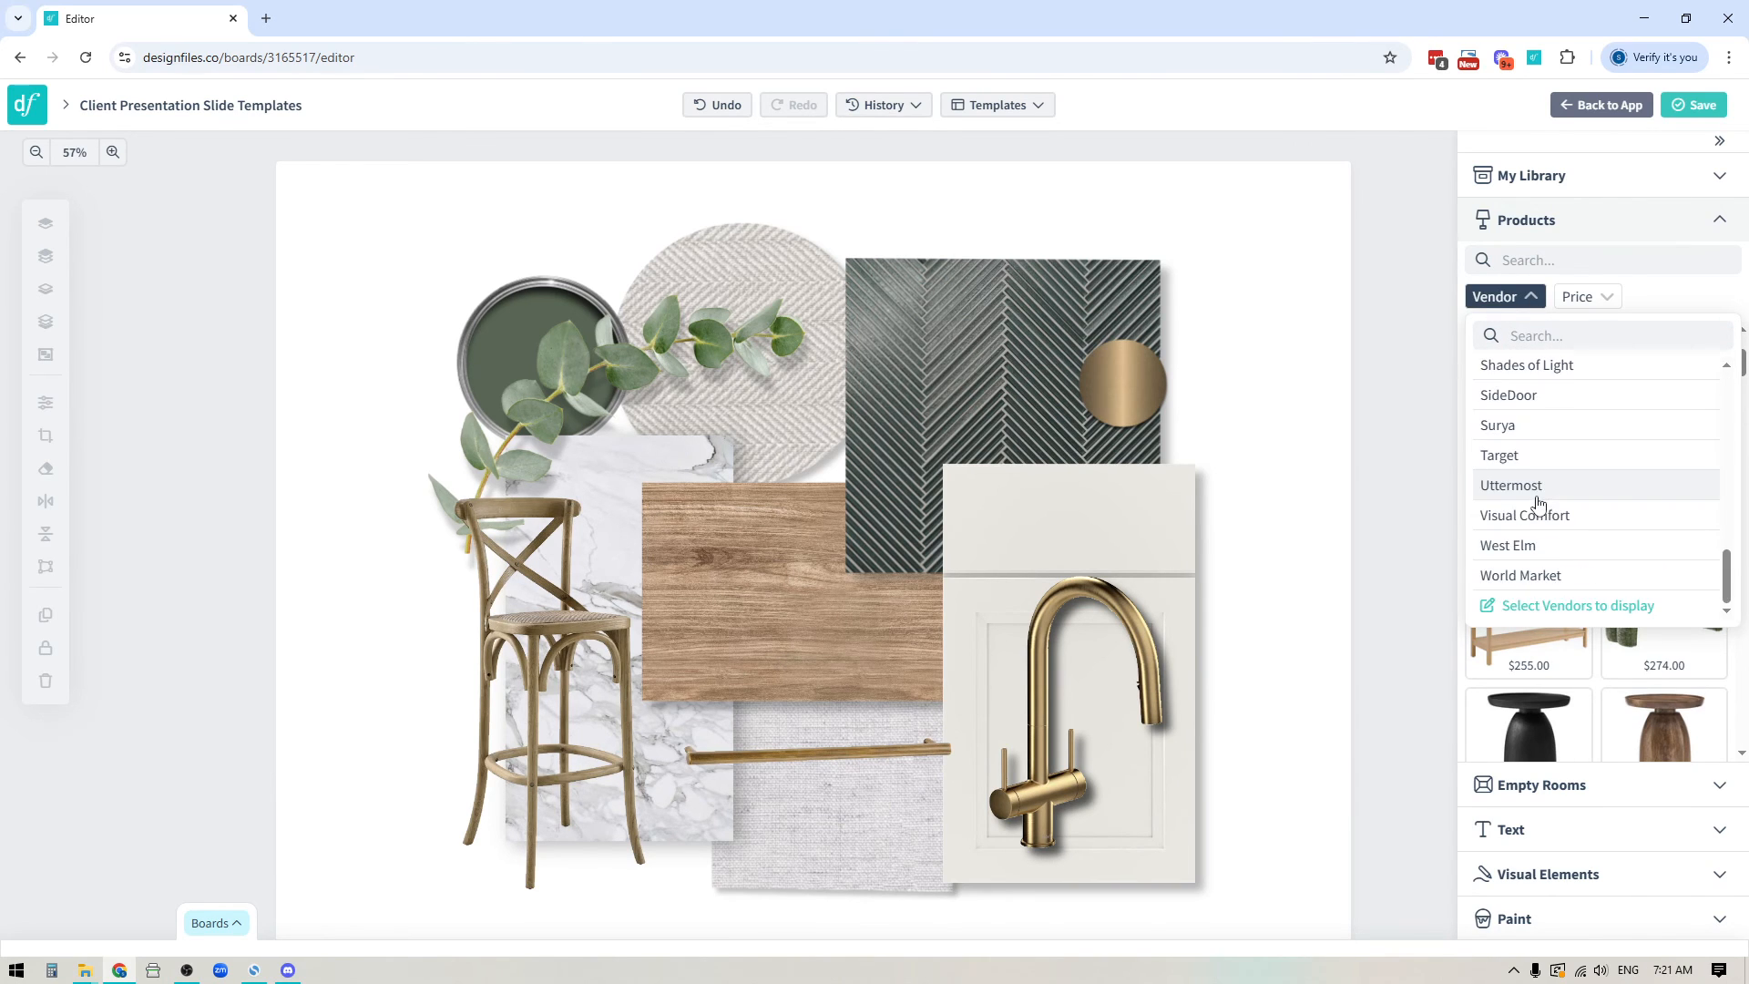
Exclude Article, Ashley, Ballard Designs and Bassett from the displayed product feeds, and dismiss the vendor selection without saving.
{"action": "left_click", "coordinate": [1535, 611]}
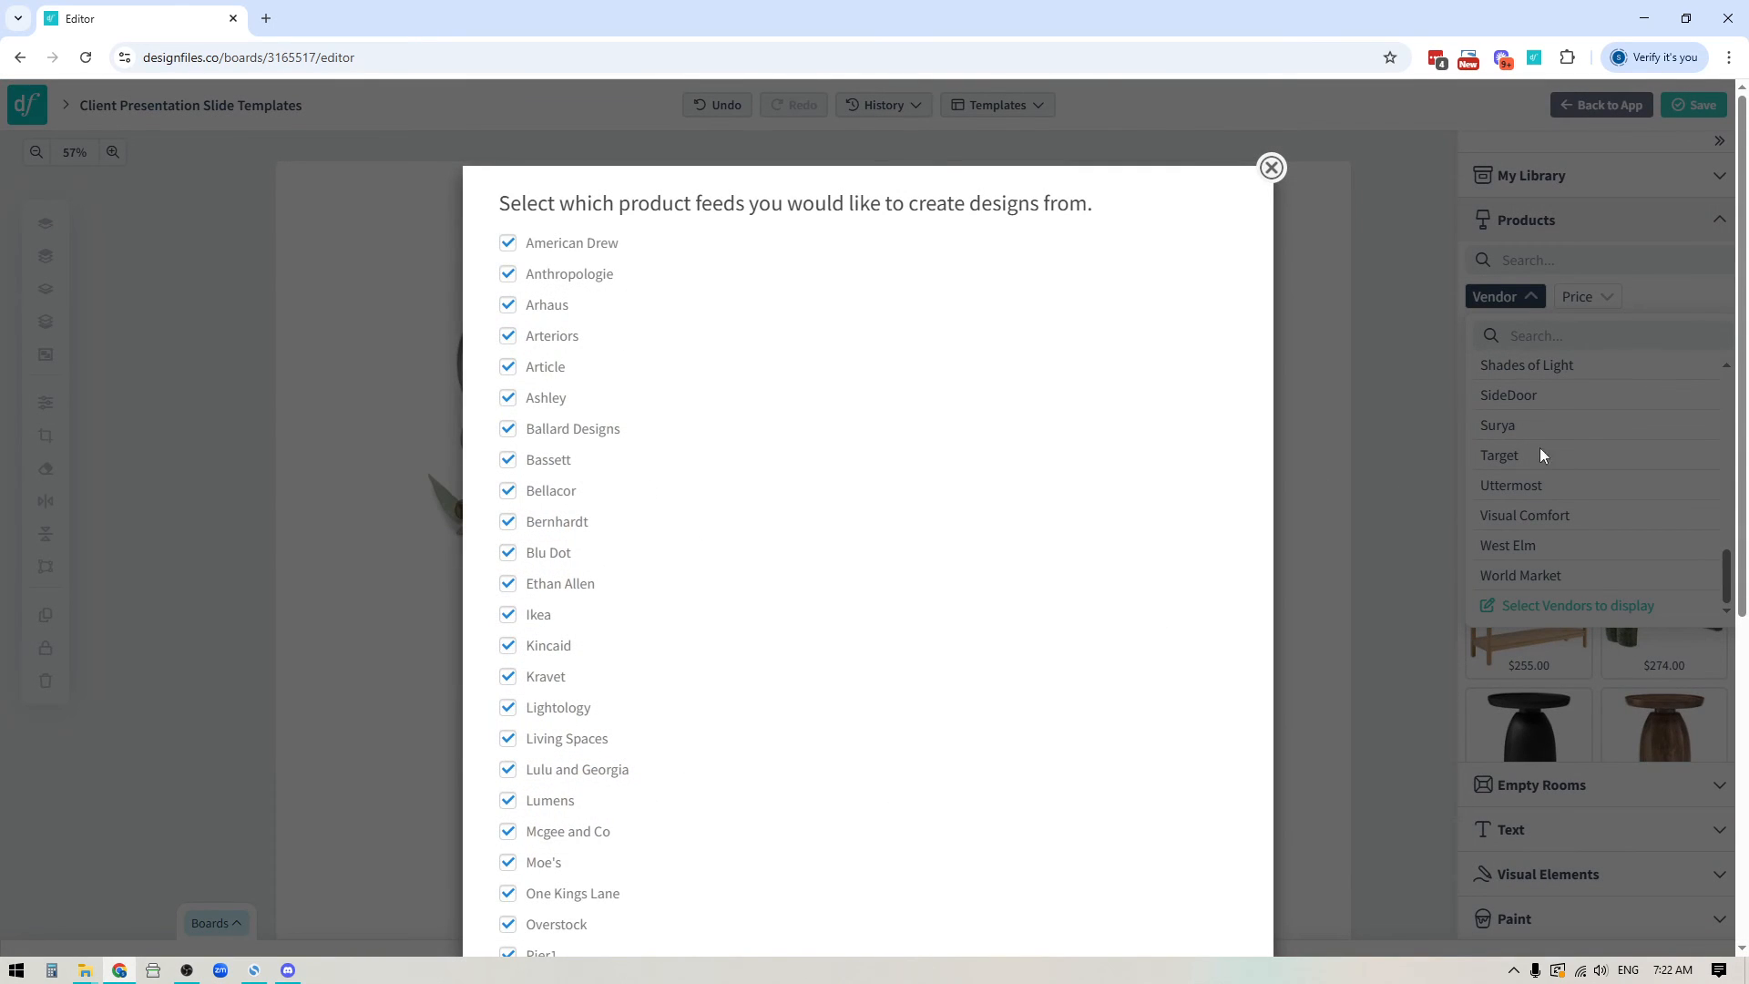
{"action": "left_click", "coordinate": [507, 366]}
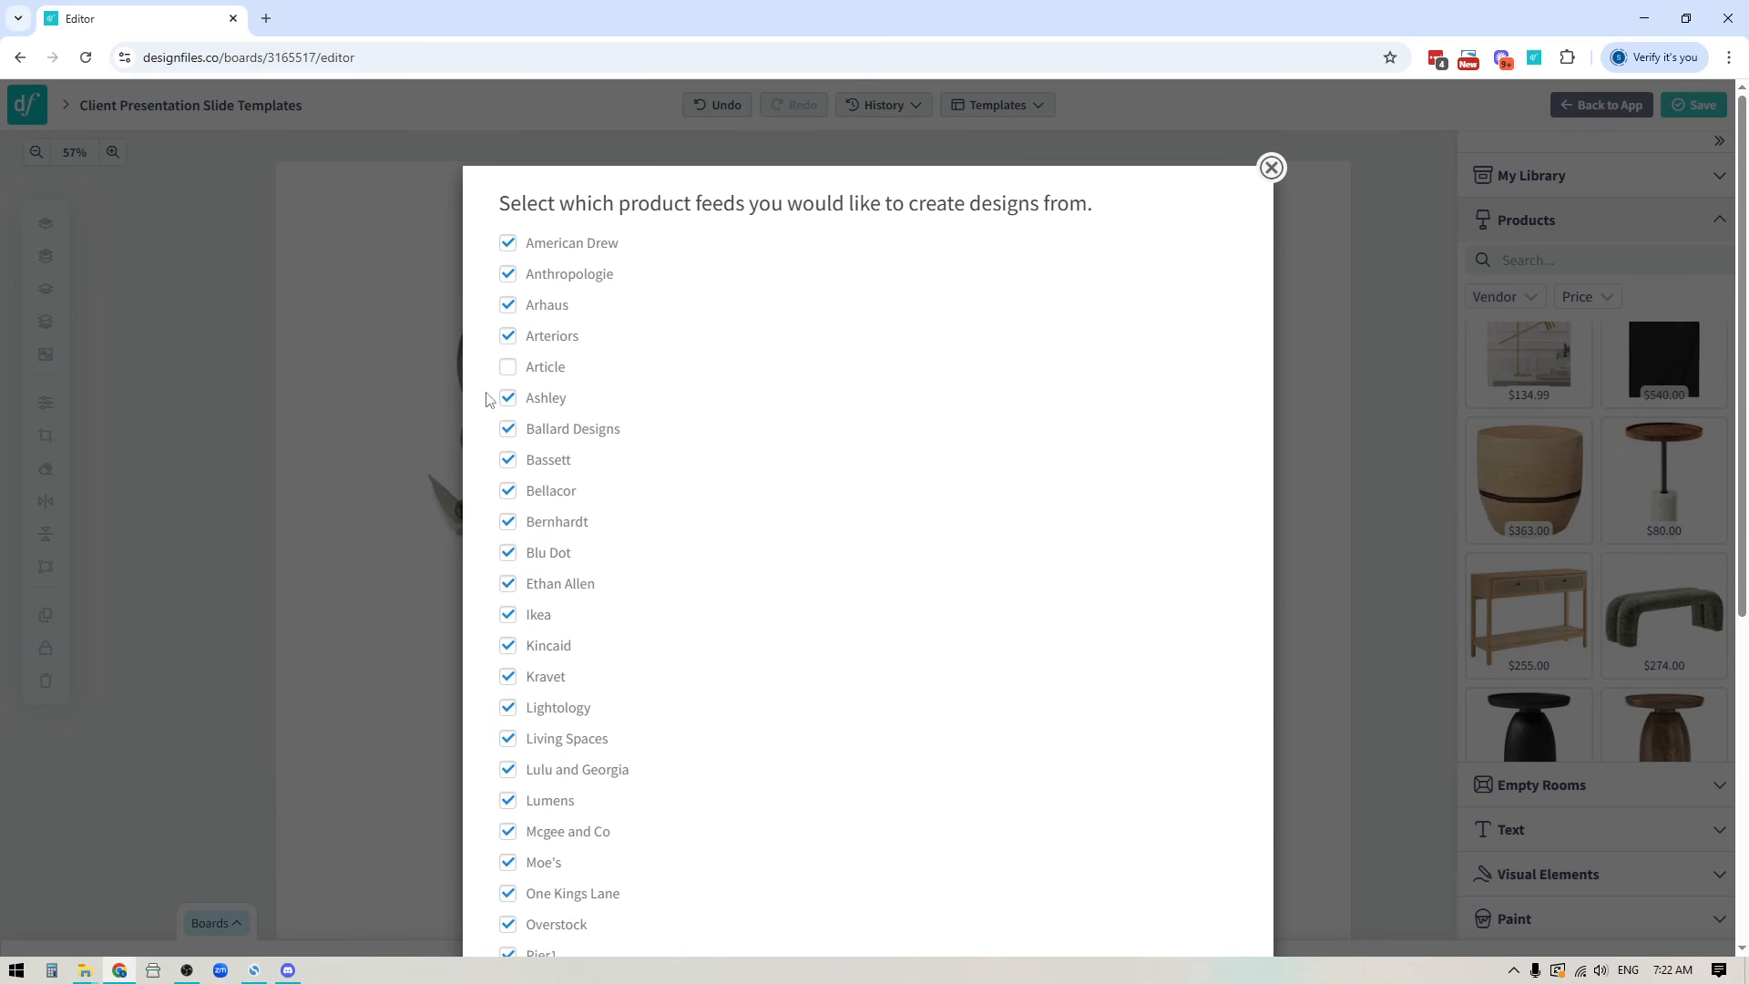
{"action": "left_click", "coordinate": [508, 397]}
{"action": "left_click", "coordinate": [507, 428]}
{"action": "scroll", "coordinate": [656, 647], "scroll_direction": "down", "scroll_amount": 6}
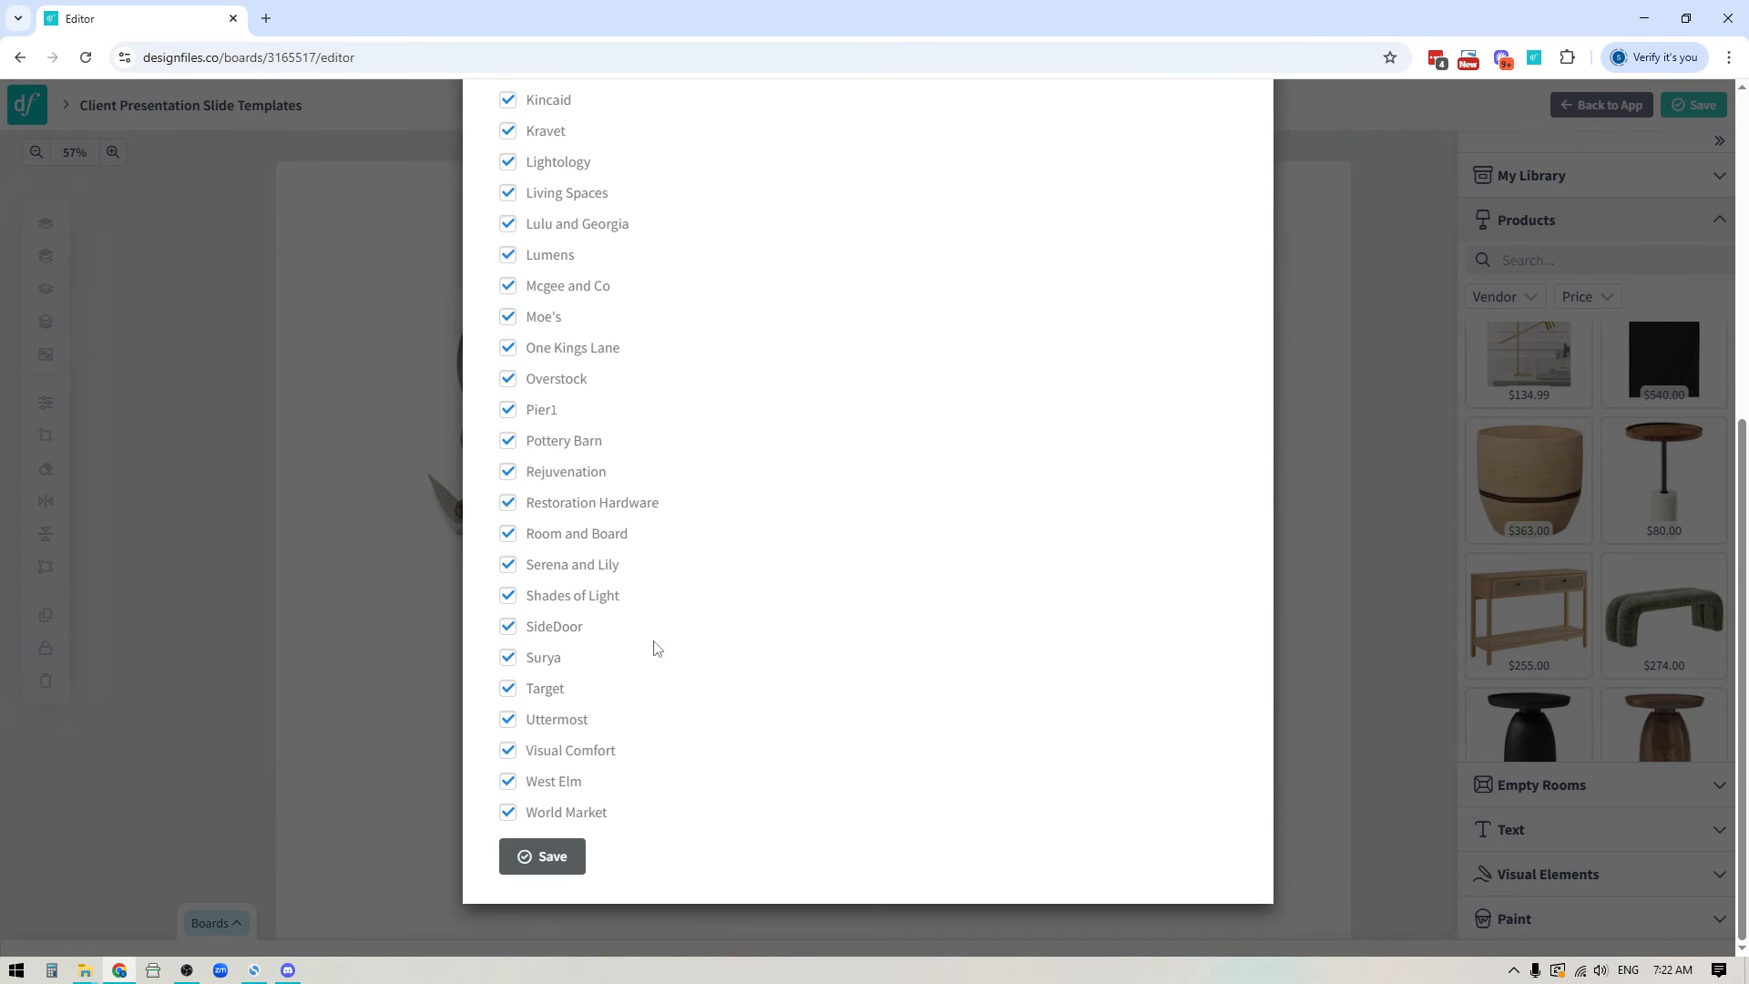
{"action": "scroll", "coordinate": [656, 692], "scroll_direction": "up", "scroll_amount": 6}
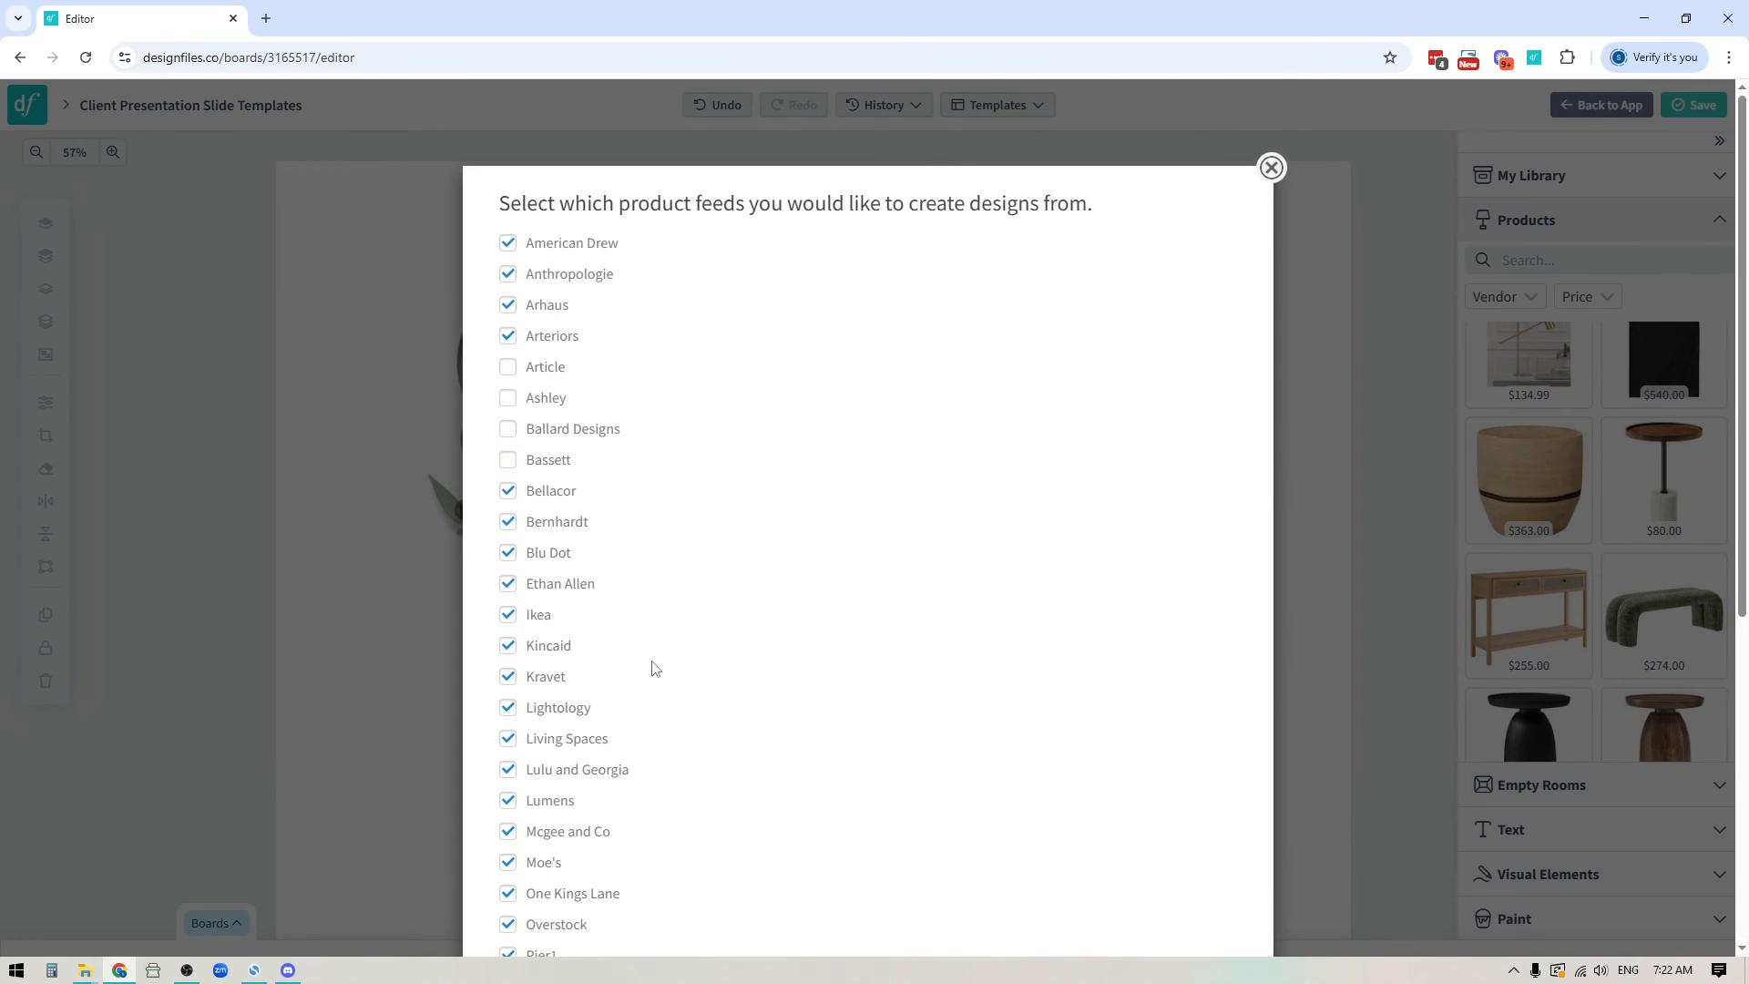
{"action": "left_click", "coordinate": [1272, 167]}
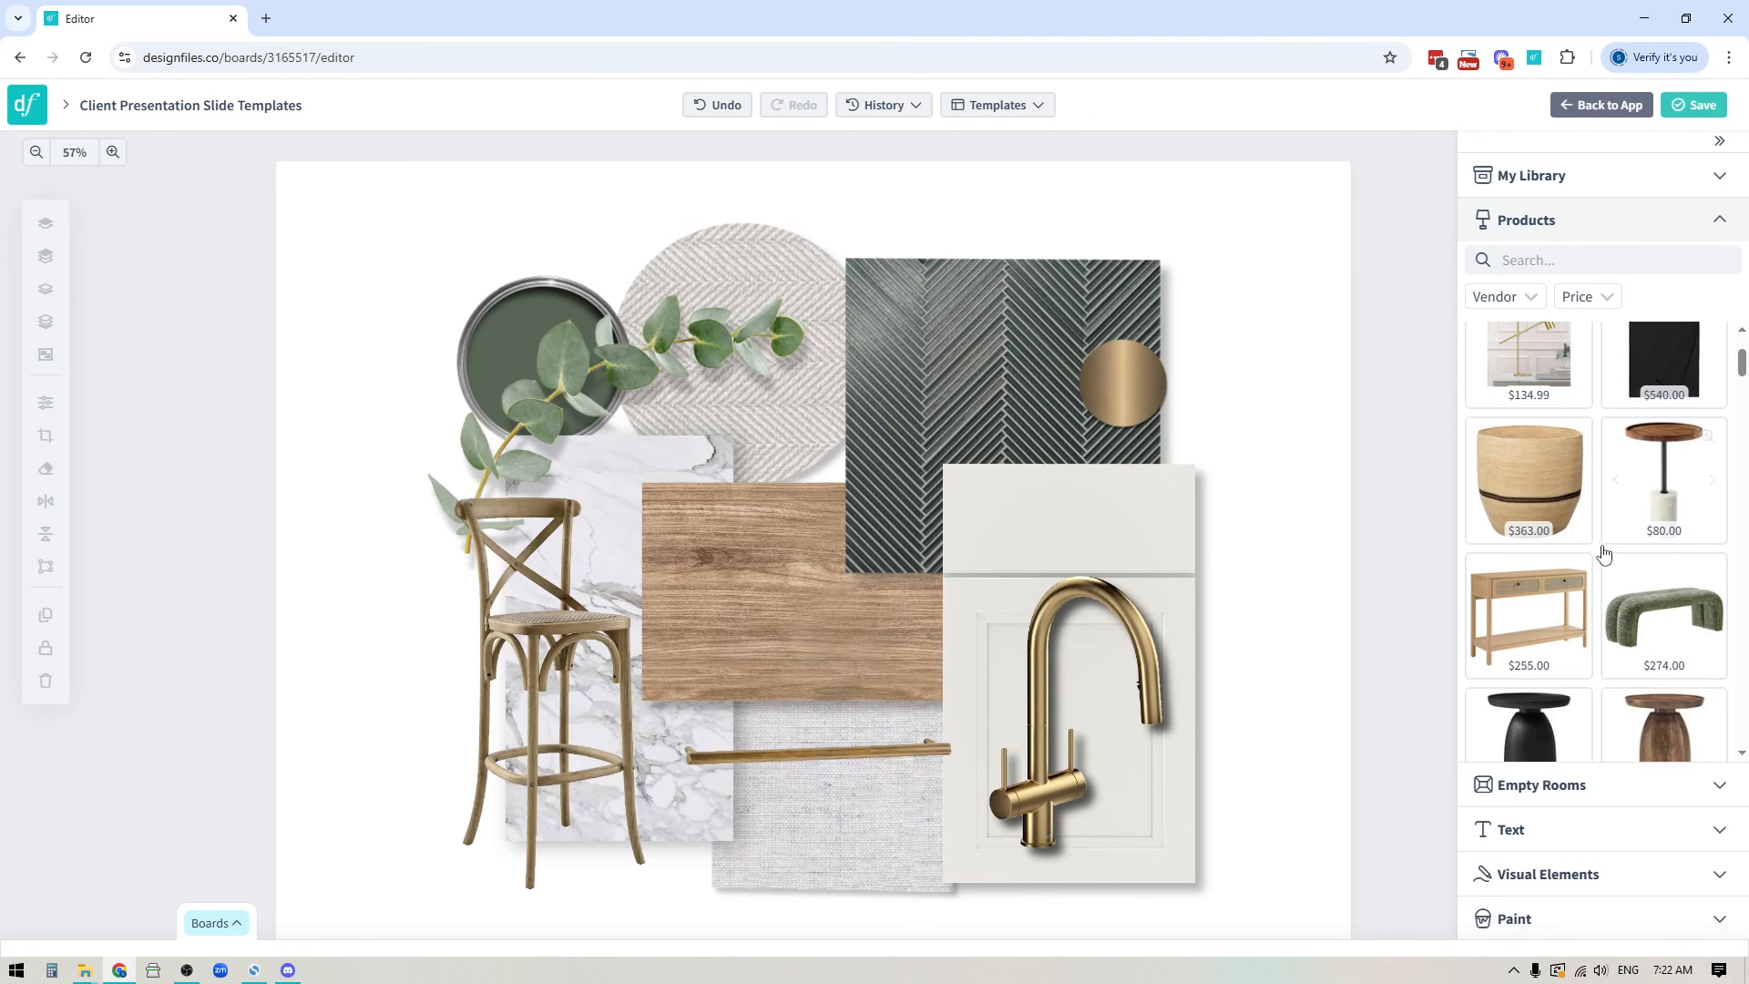
Look through the Visual Elements collection and check the board's saved versions in the history.
{"action": "scroll", "coordinate": [1685, 756], "scroll_direction": "down", "scroll_amount": 1}
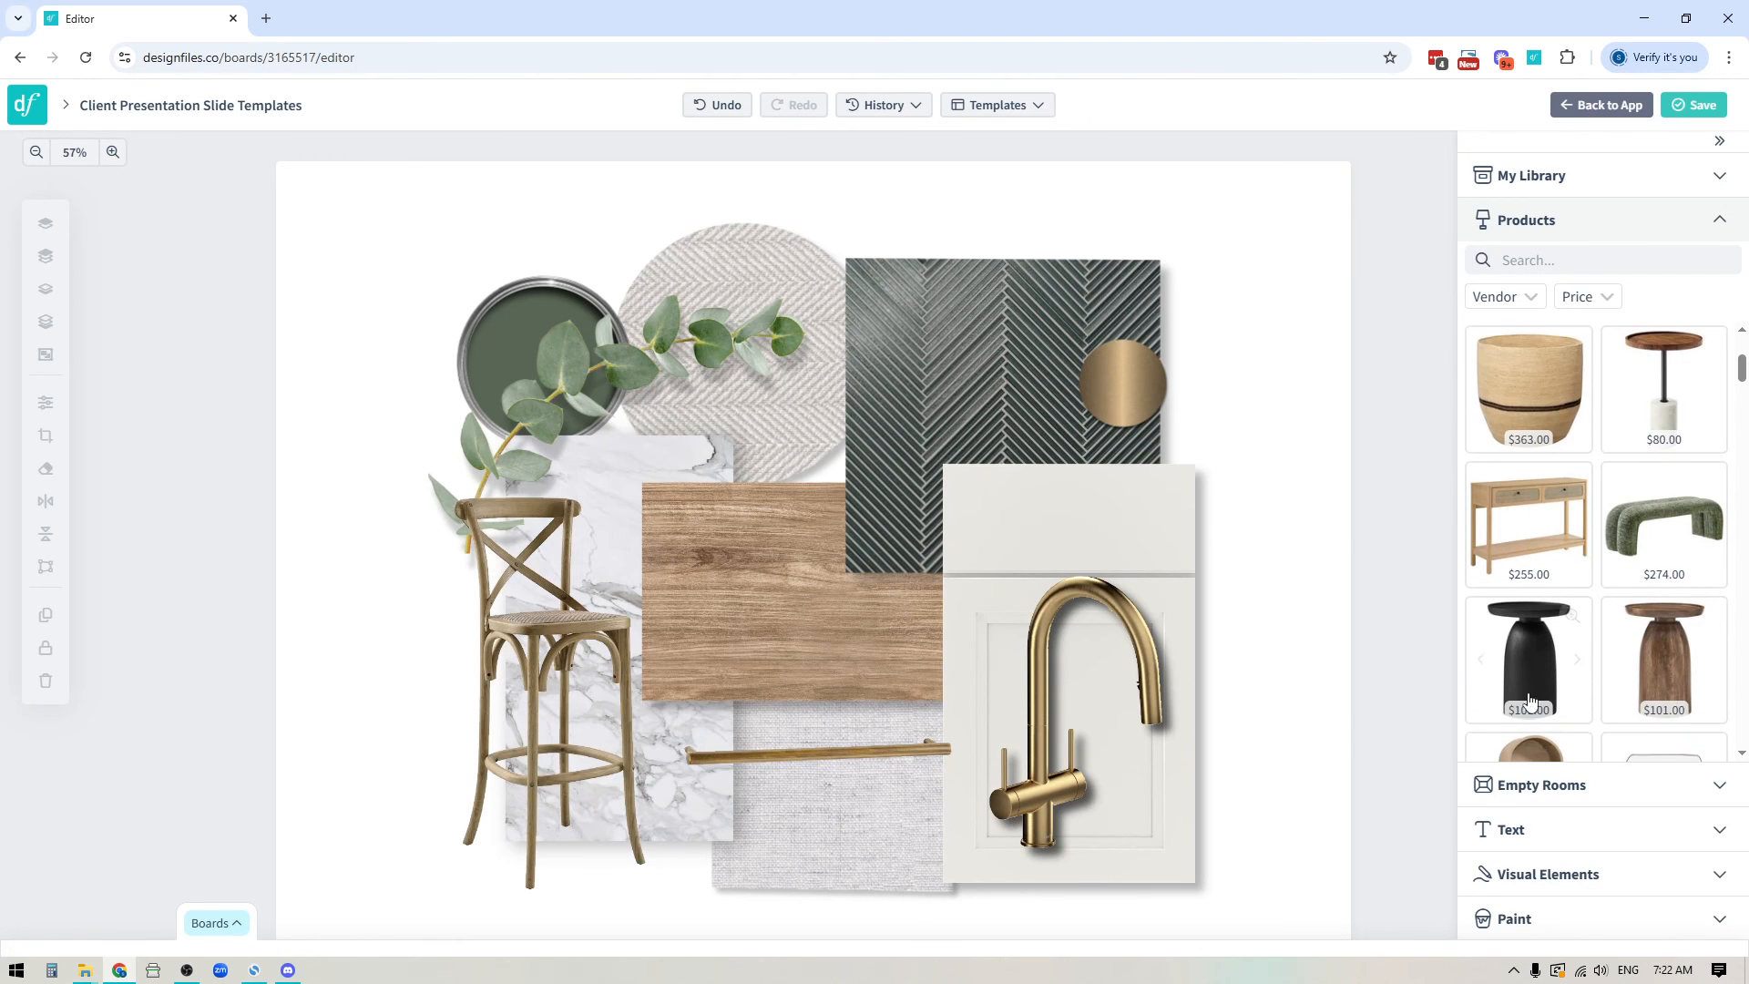
{"action": "left_click", "coordinate": [1538, 882]}
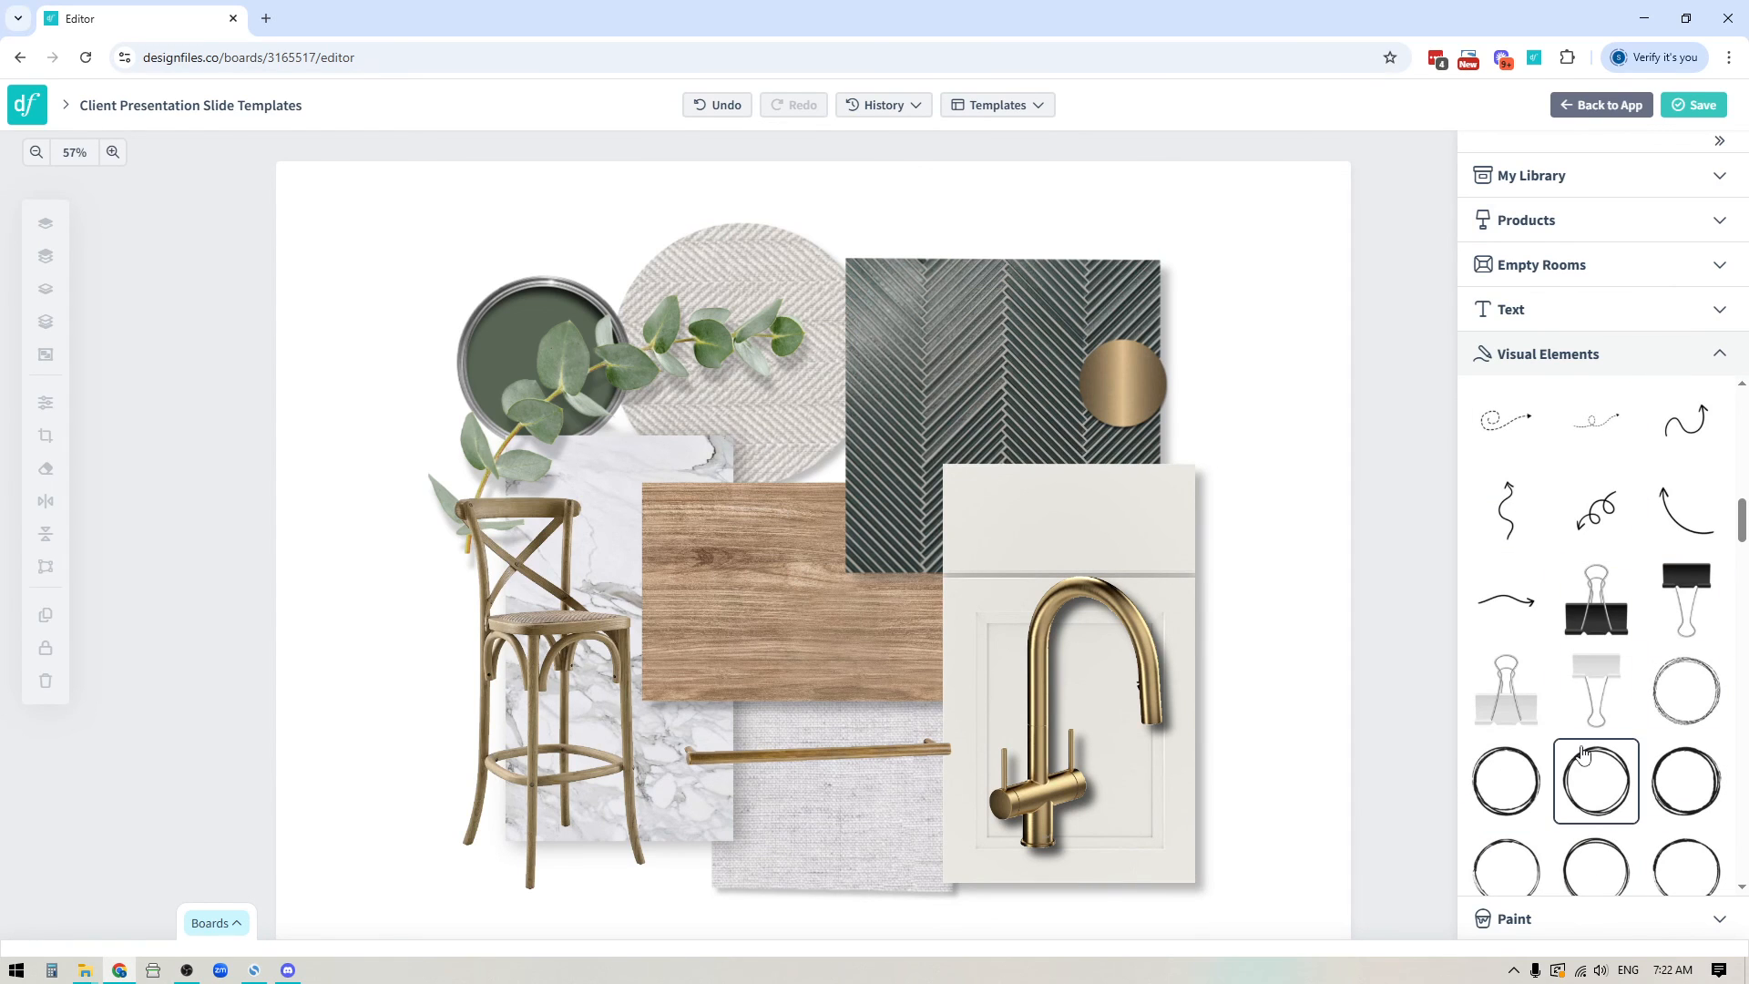
{"action": "left_click", "coordinate": [1718, 355]}
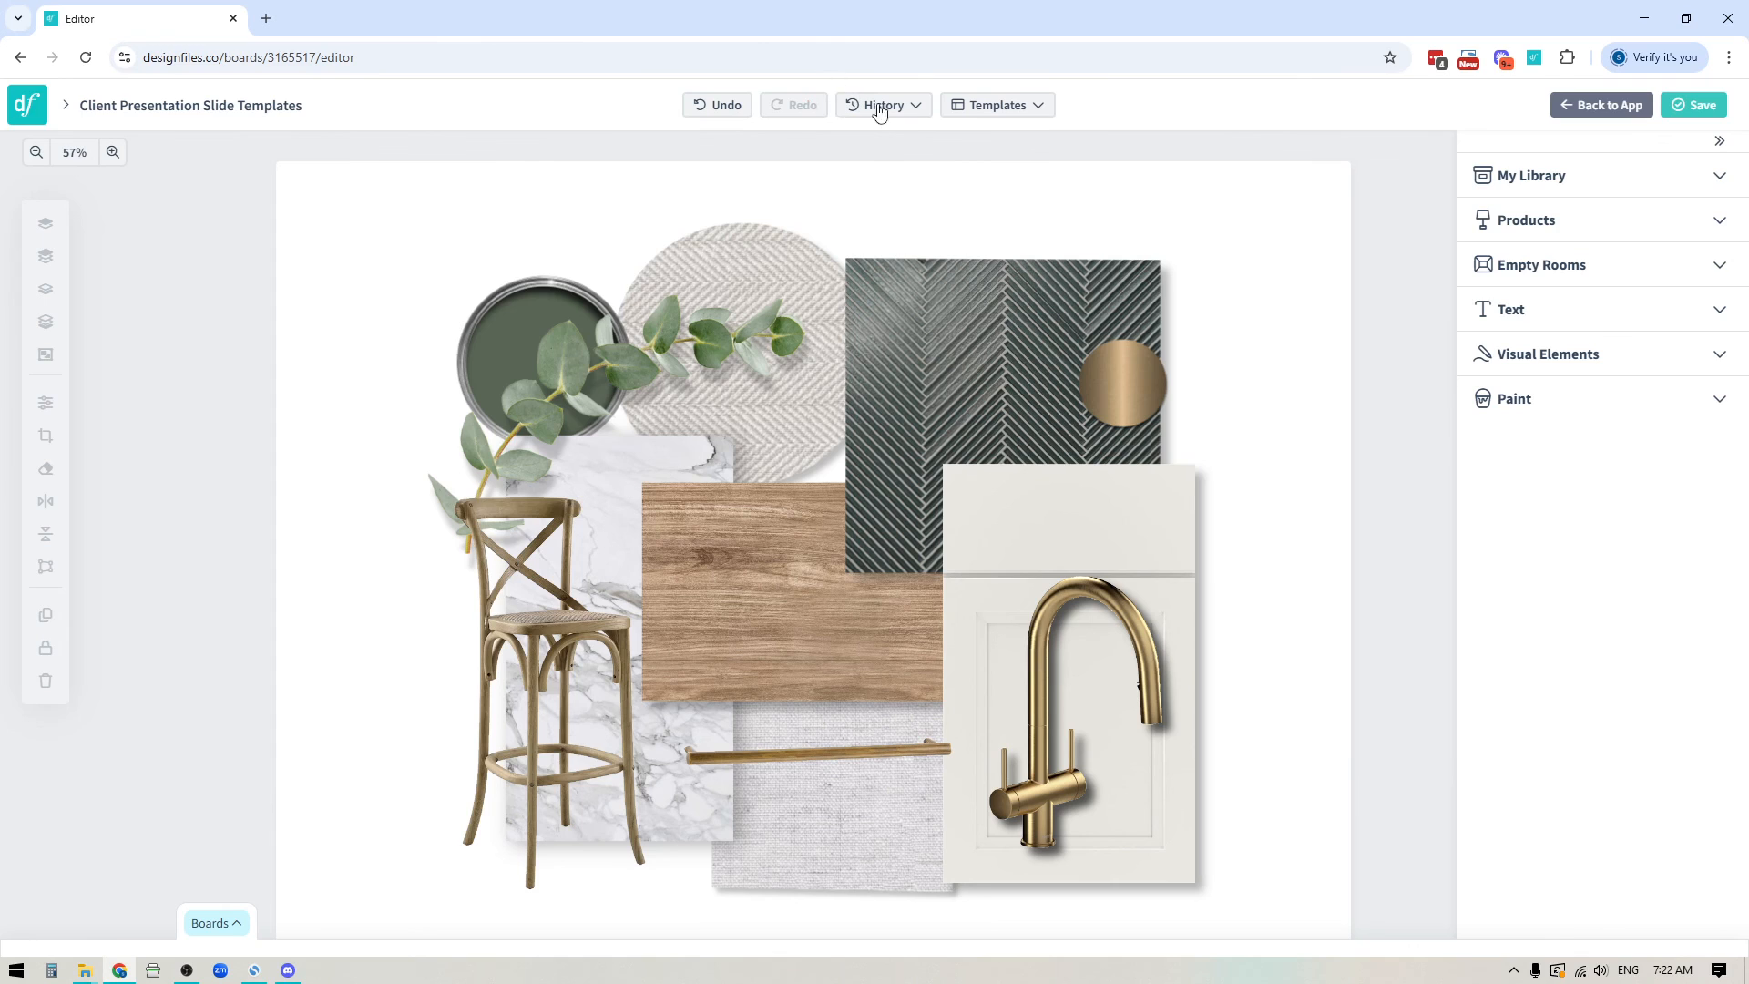
{"action": "left_click", "coordinate": [911, 107]}
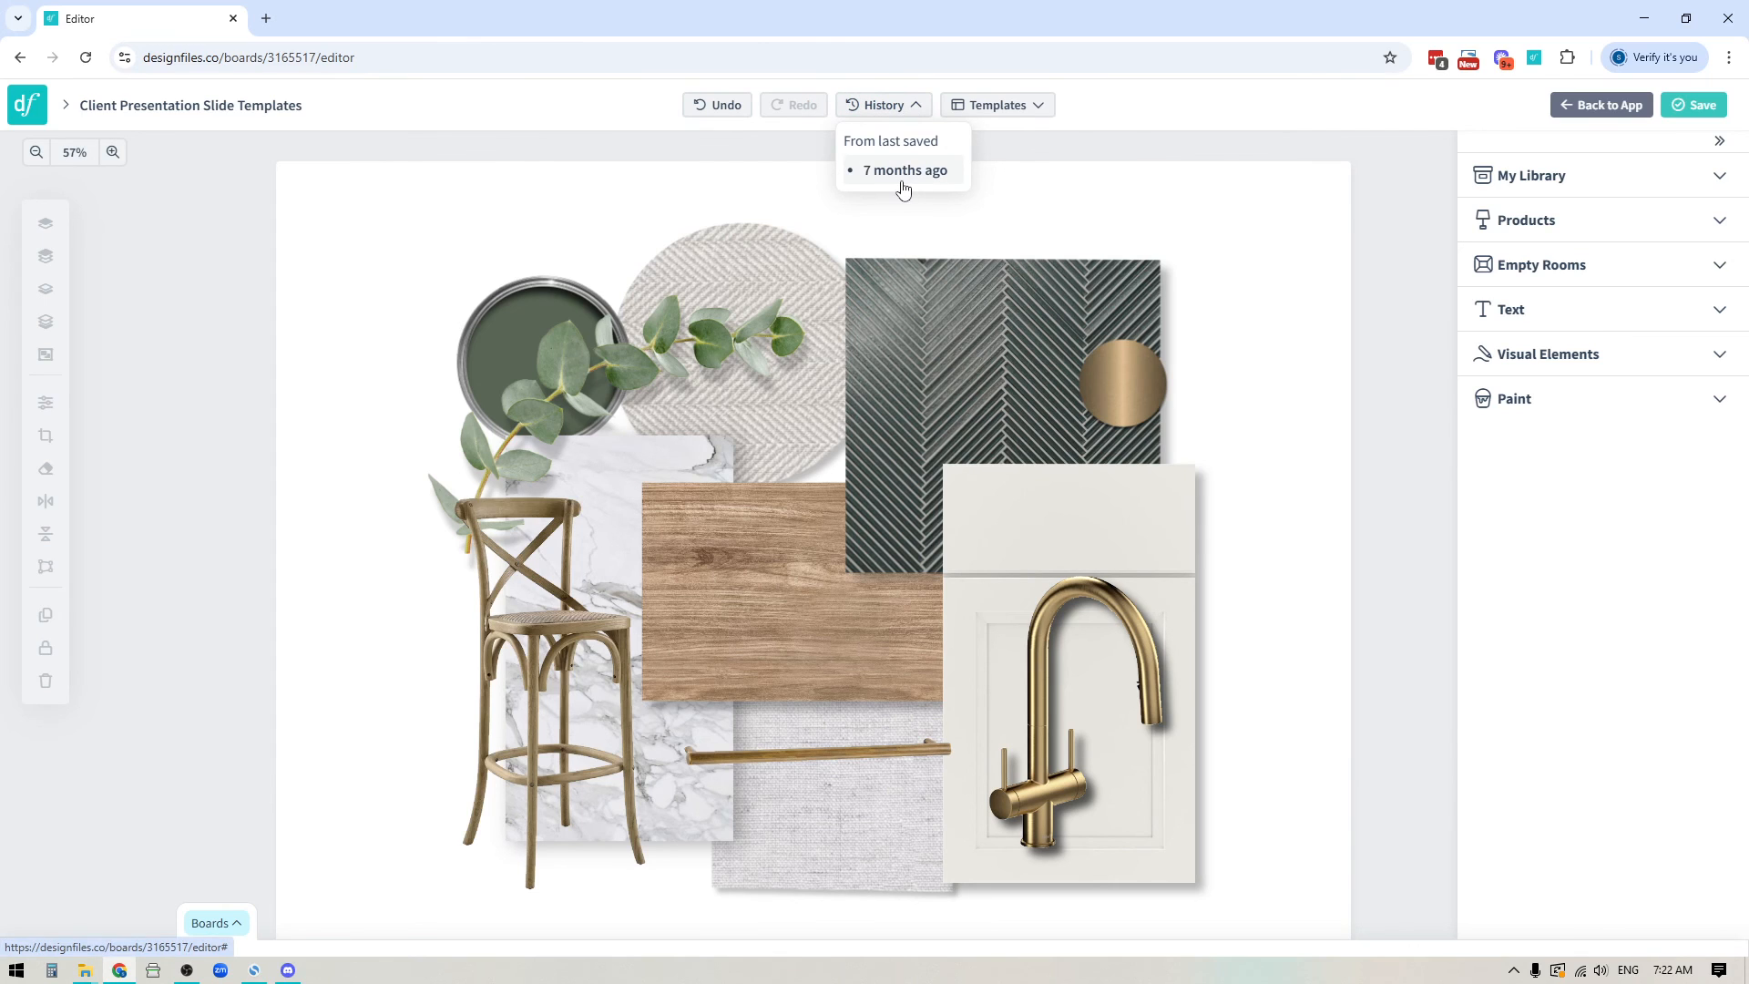
{"action": "left_click", "coordinate": [1193, 158]}
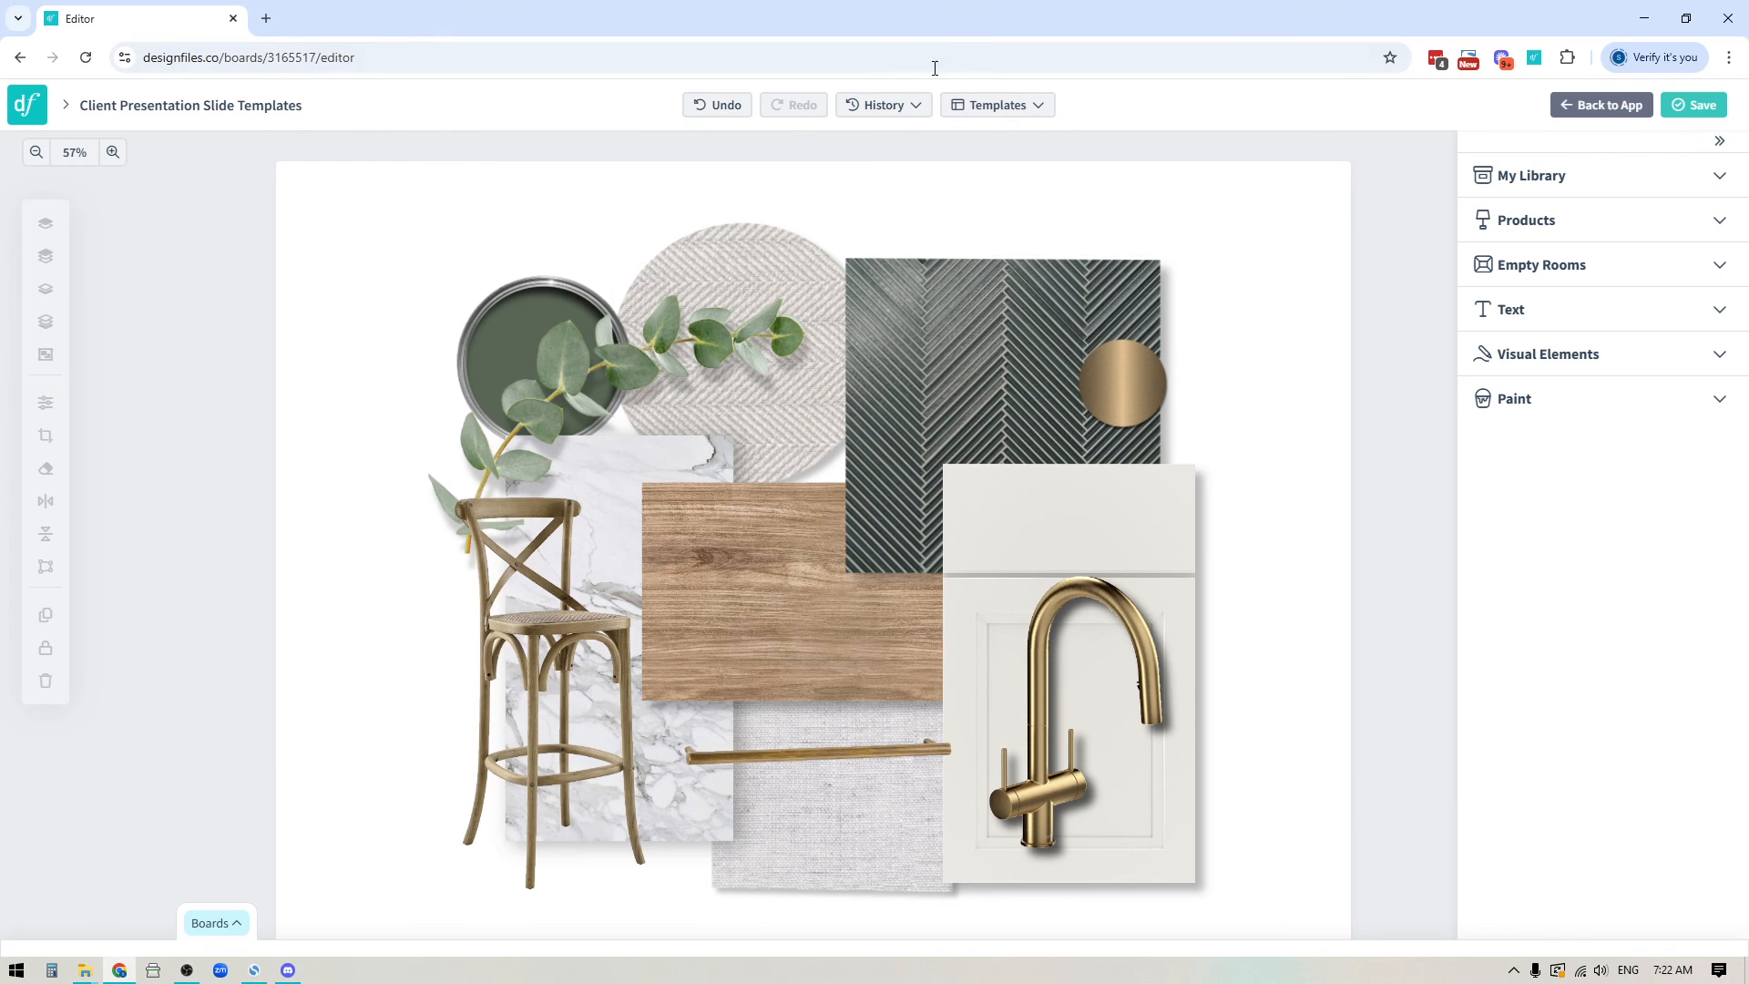
Examine the project's board thumbnails and the fifth board's design options, and hide the thumbnail strip.
{"action": "left_click", "coordinate": [213, 925]}
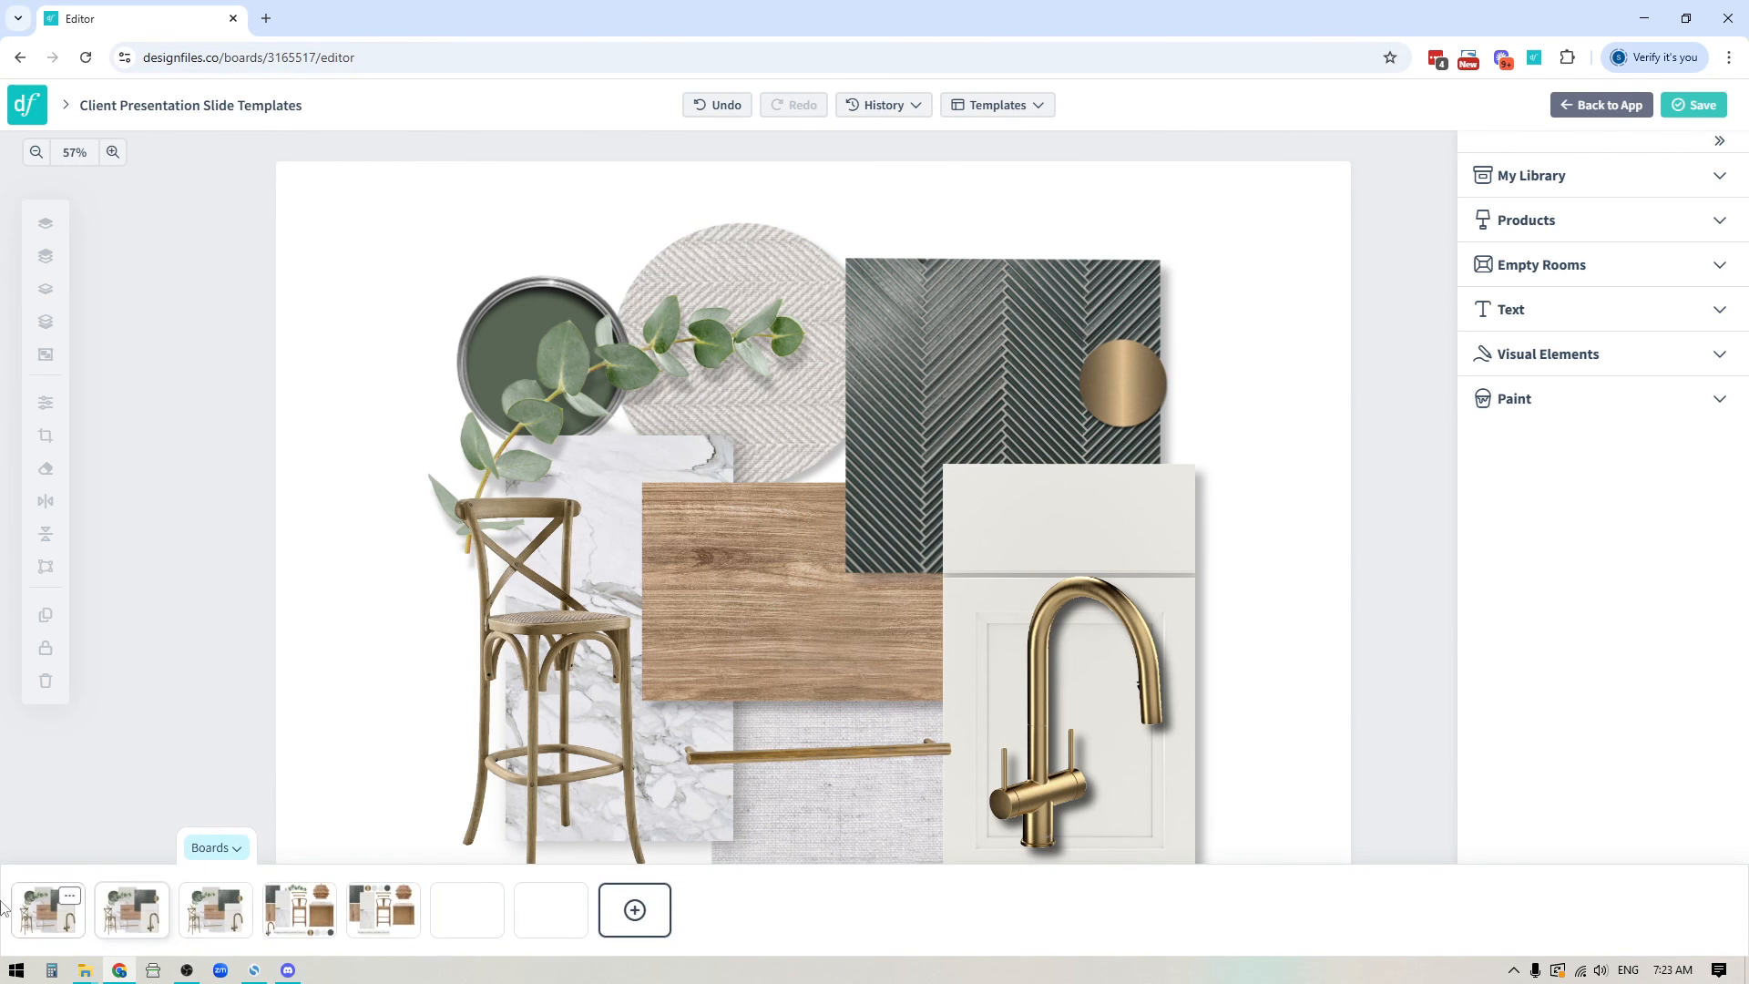
{"action": "left_click", "coordinate": [633, 911]}
{"action": "left_click", "coordinate": [405, 899]}
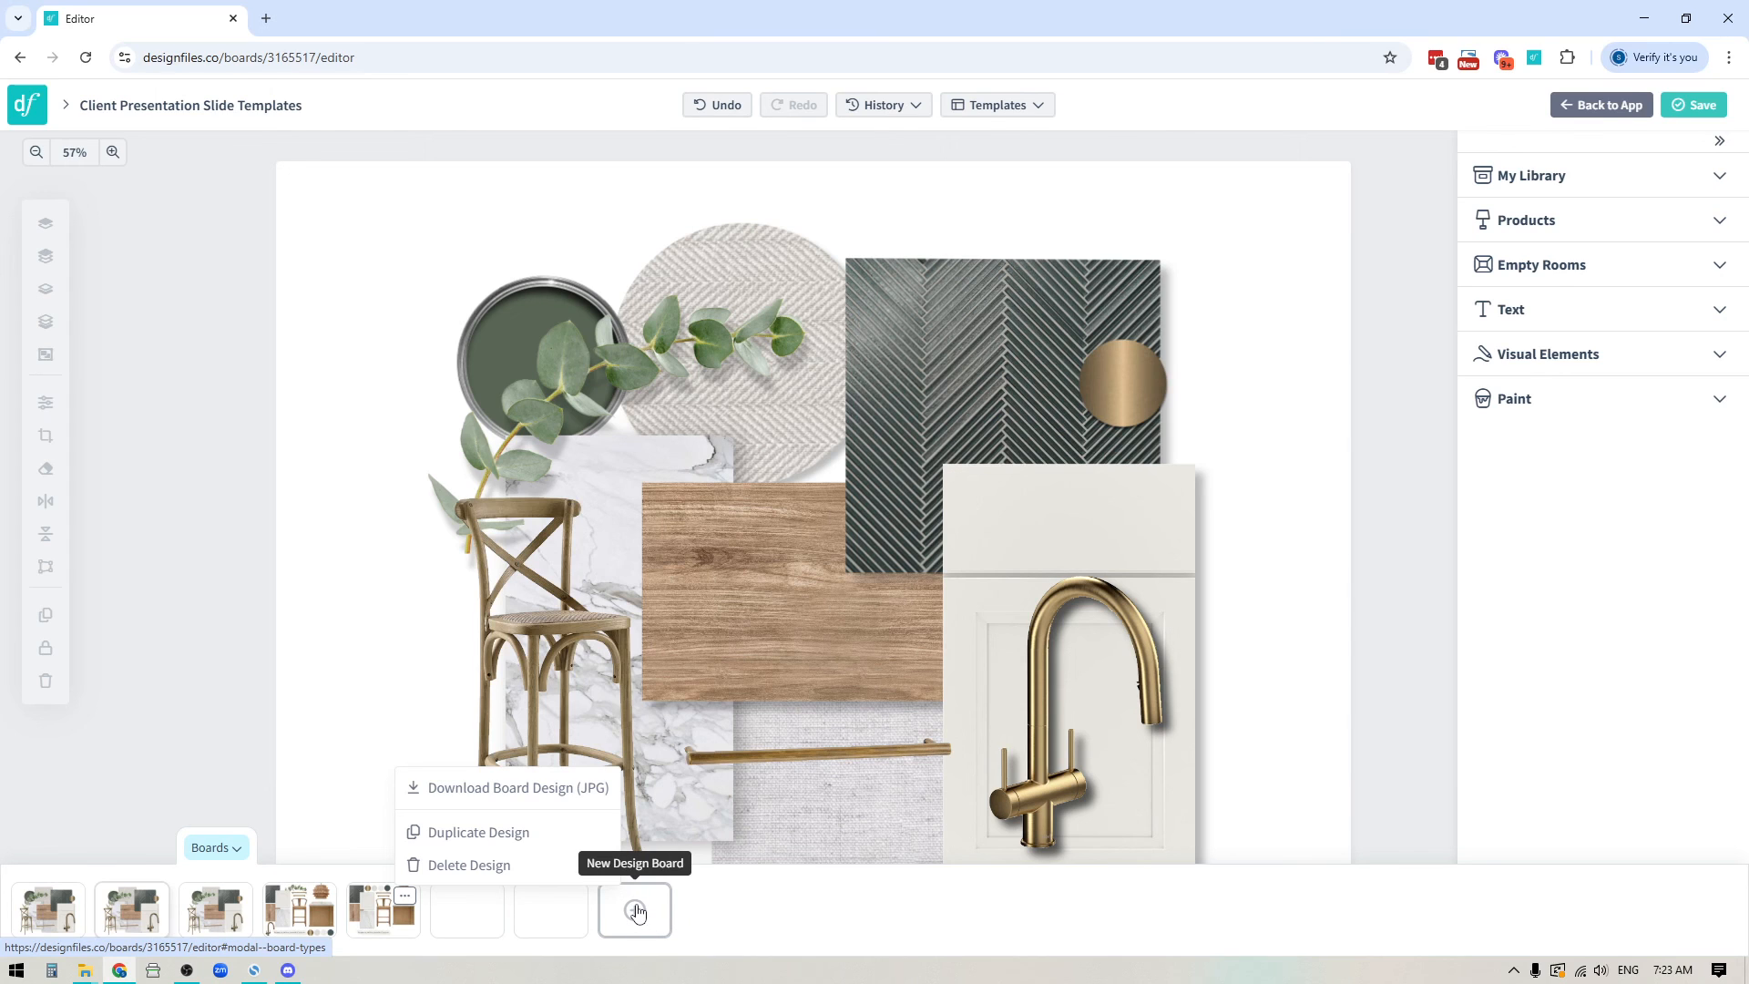
{"action": "left_click", "coordinate": [238, 860]}
{"action": "left_click", "coordinate": [237, 929]}
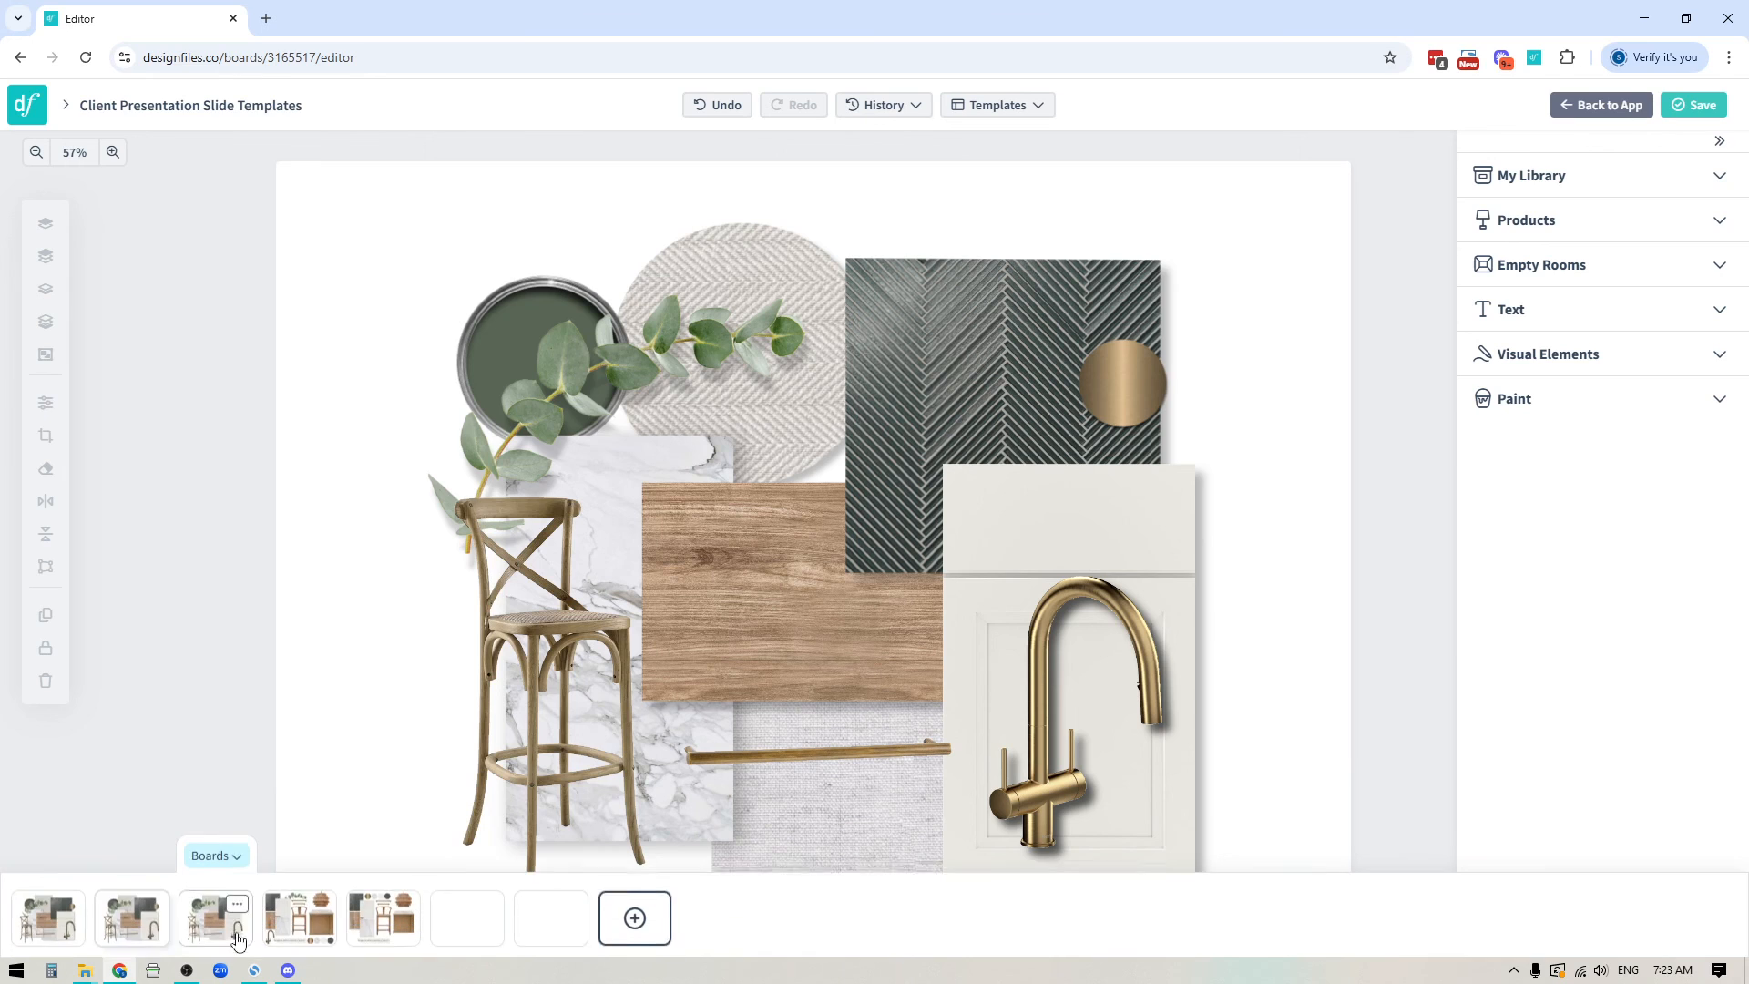
{"action": "left_click", "coordinate": [237, 860]}
{"action": "left_click", "coordinate": [234, 930]}
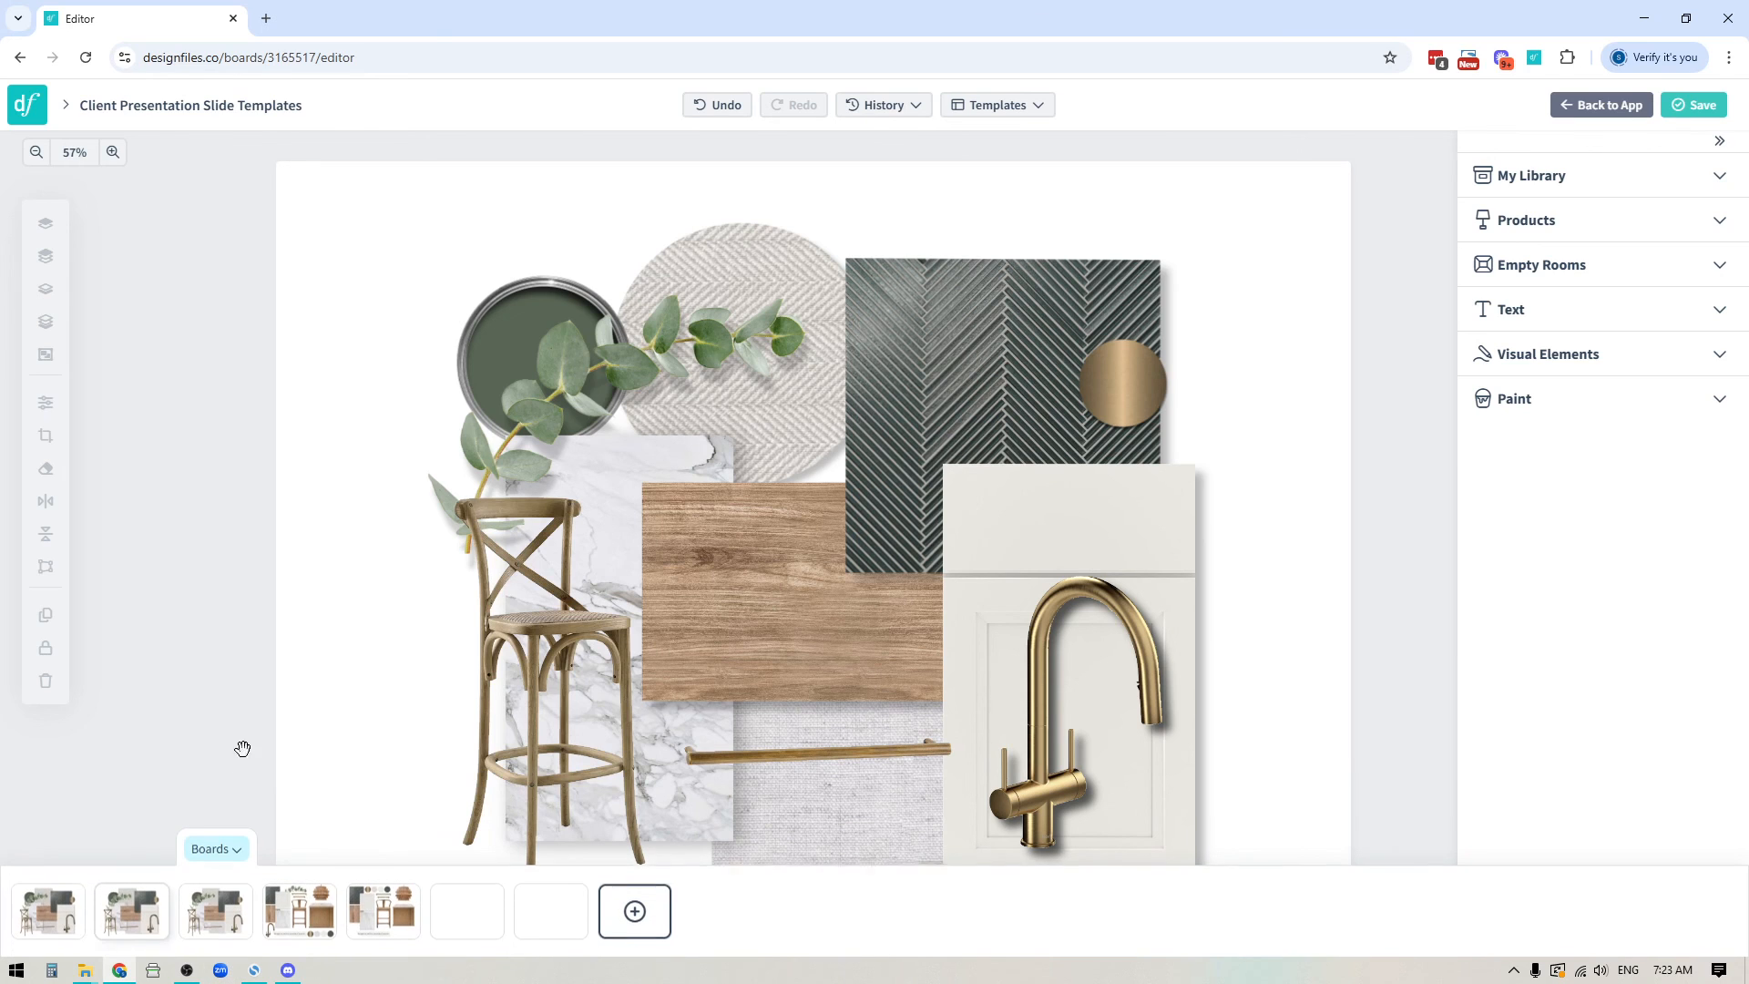
{"action": "left_click", "coordinate": [238, 860]}
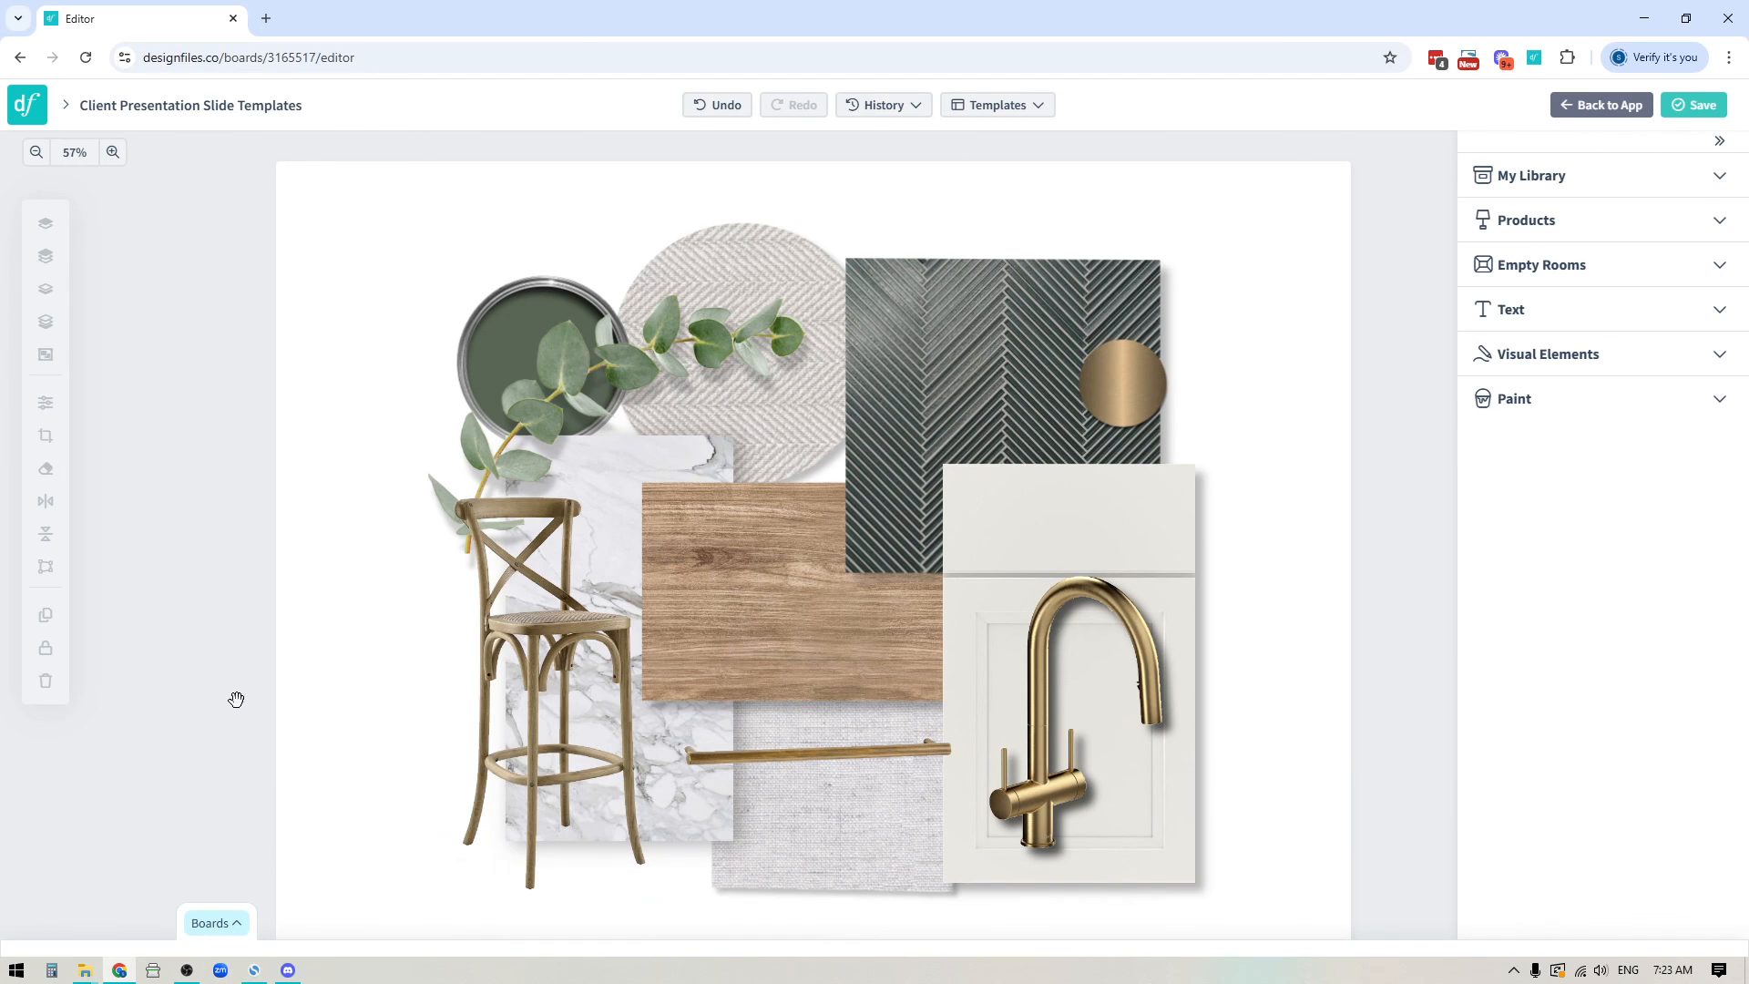